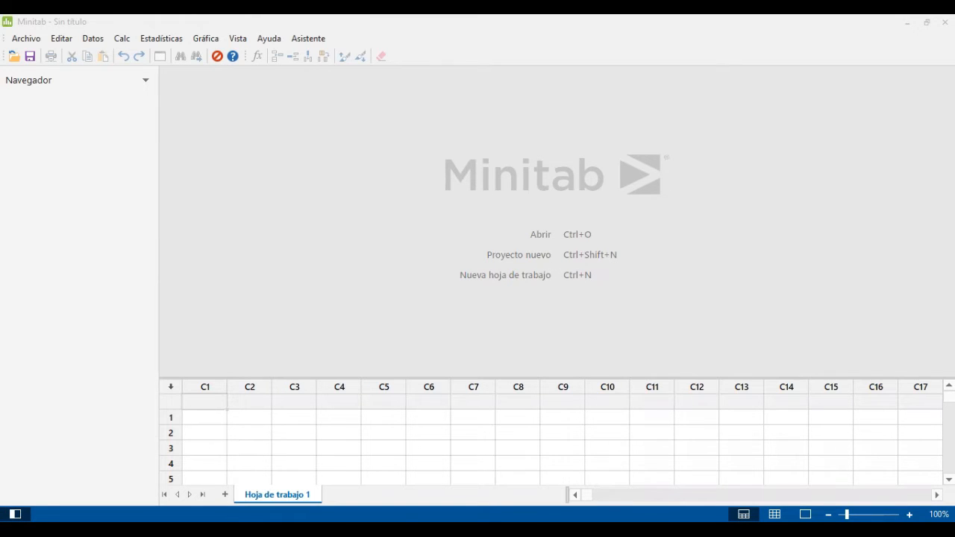
- Switch to the Excel workbook "regresión lineal ejemplo" and examine the y and x data columns of the regression example
key("alt+Tab")
left_click(364, 311)
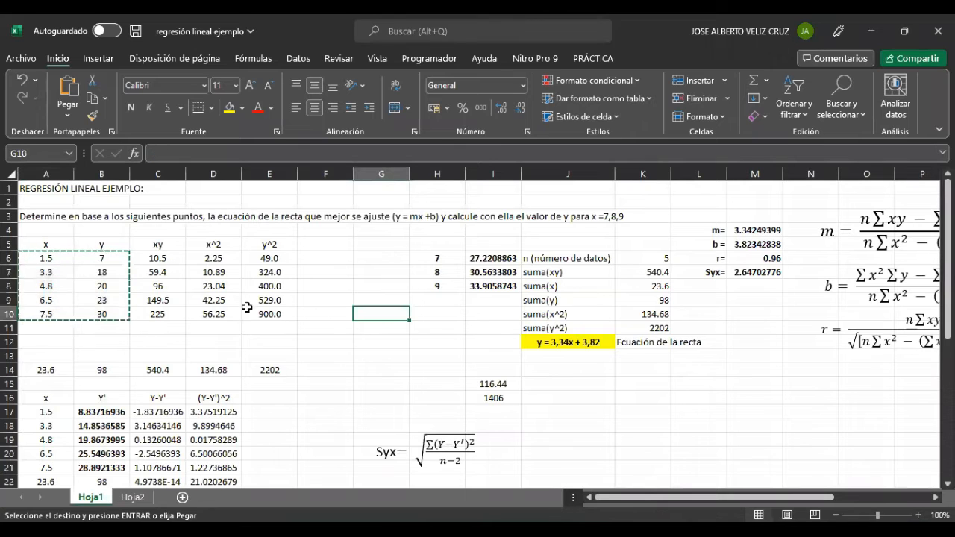
left_click(110, 342)
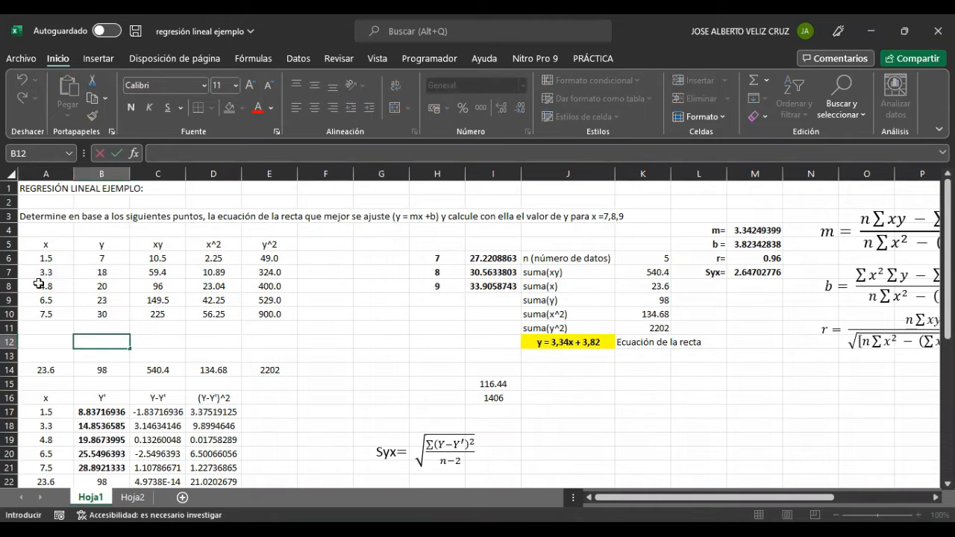
left_click_drag(102, 250, 93, 314)
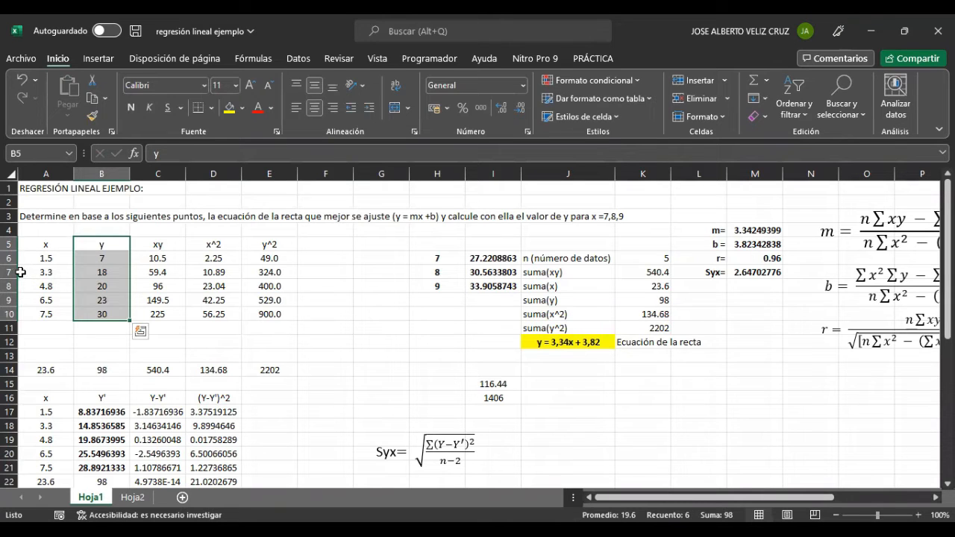
left_click_drag(35, 246, 31, 310)
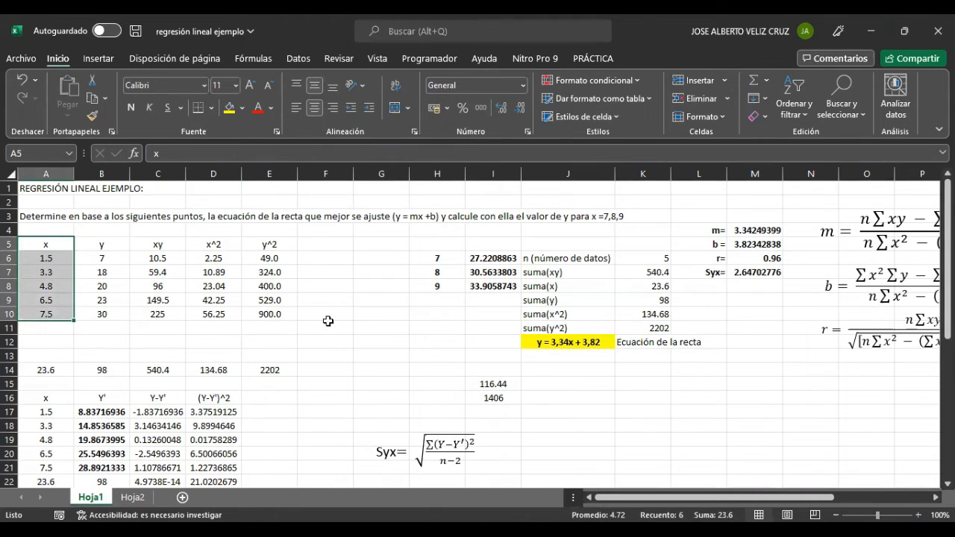
left_click(328, 316)
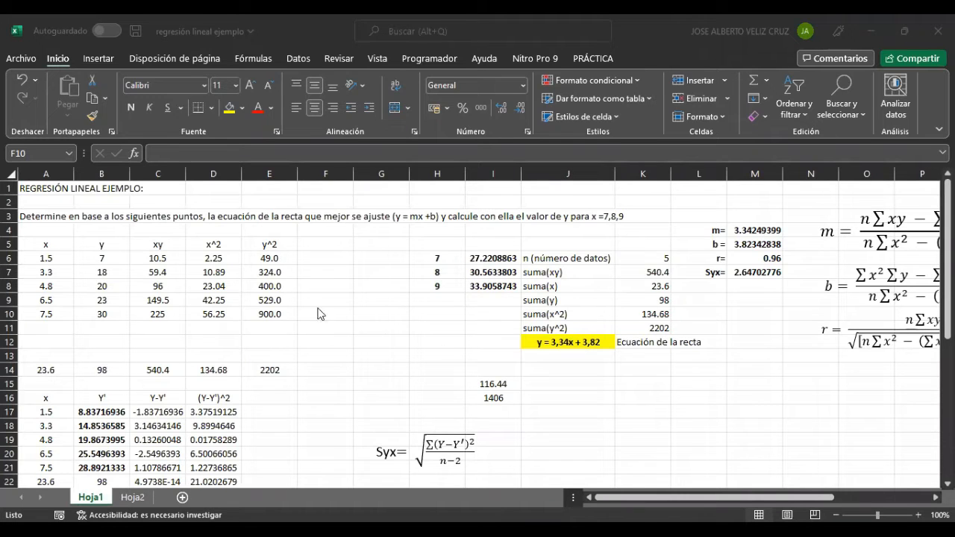
- Examine the Y' and y scatter charts with their trendlines and compare them with the data tables on Hoja1
scroll(413, 326, "down", 5)
scroll(413, 326, "down", 1)
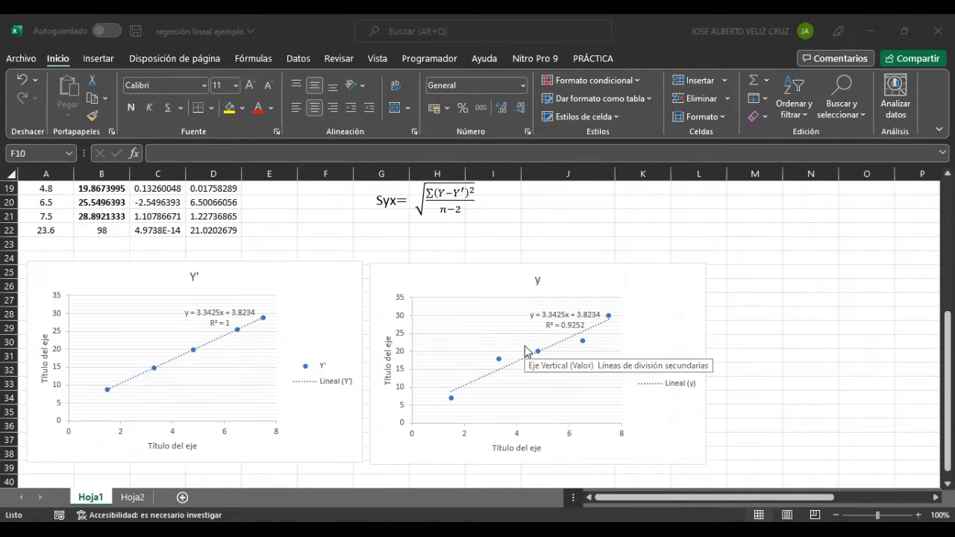
scroll(525, 345, "up", 6)
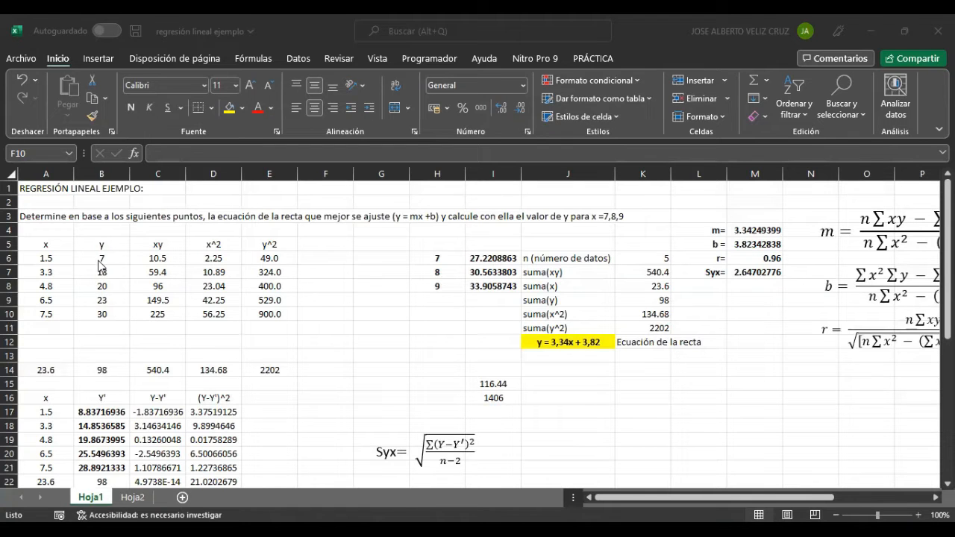
scroll(488, 403, "down", 8)
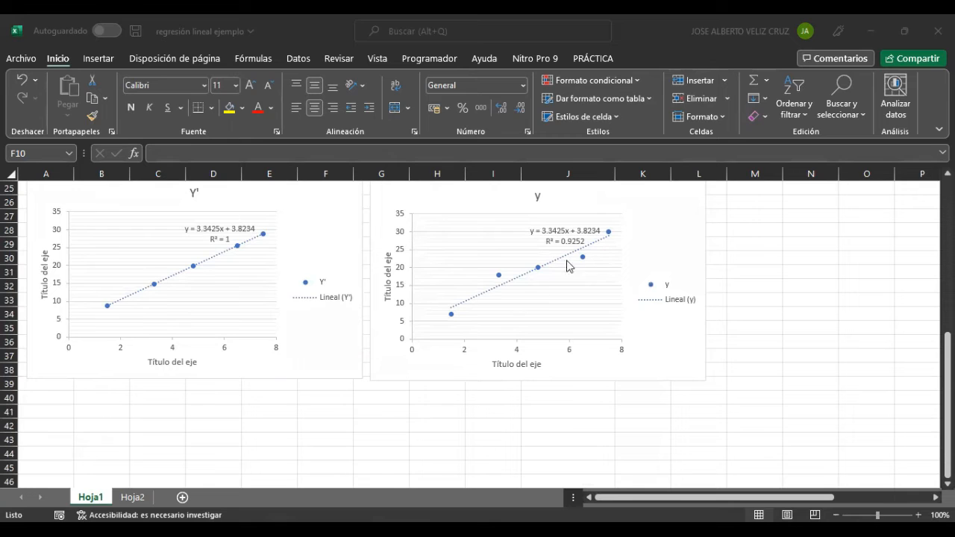
scroll(457, 329, "up", 2)
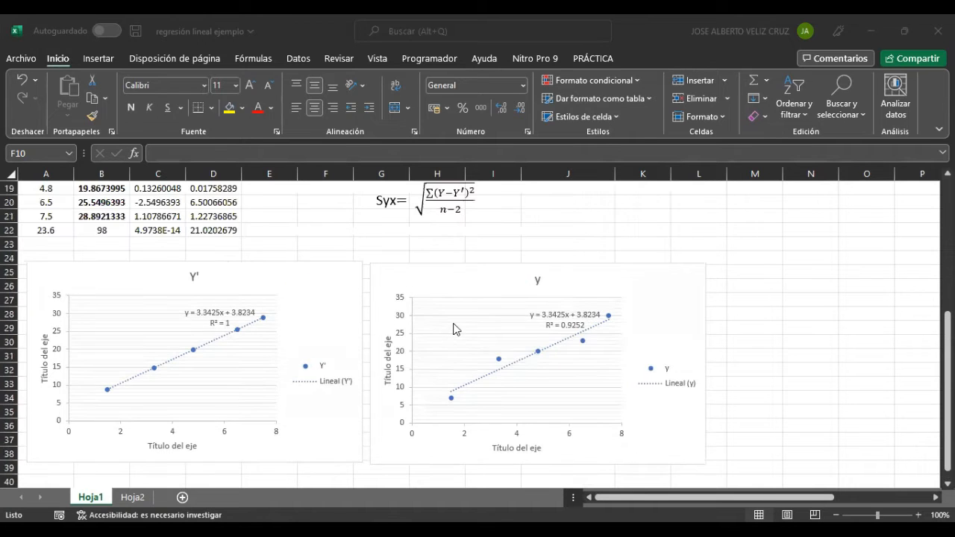
scroll(472, 349, "up", 6)
scroll(472, 349, "down", 6)
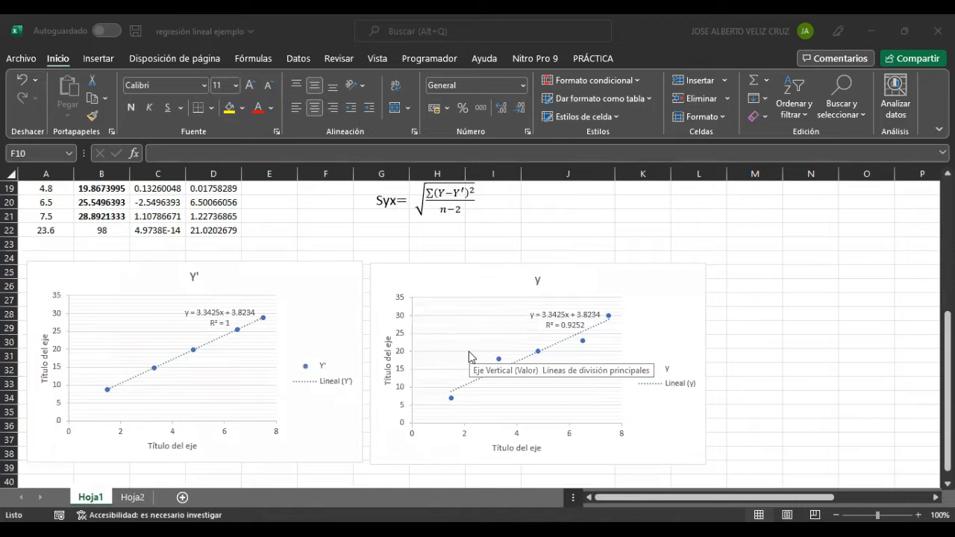
scroll(469, 356, "up", 2)
scroll(469, 356, "down", 1)
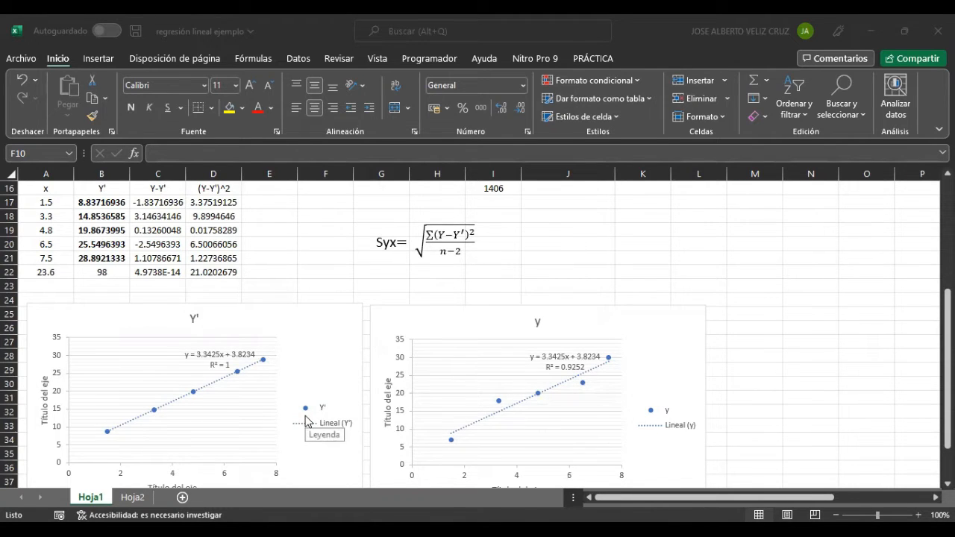
scroll(306, 421, "up", 1)
scroll(306, 420, "up", 4)
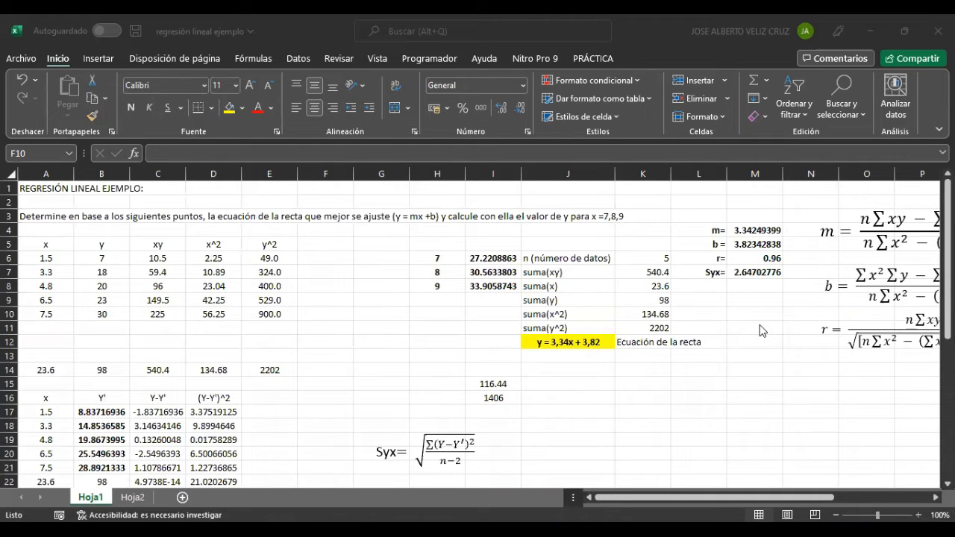
- Examine the highlighted line equation in J12, the two scatter charts, the Syx formula and the correlation coefficient r in M6
left_click(556, 342)
left_click(545, 342)
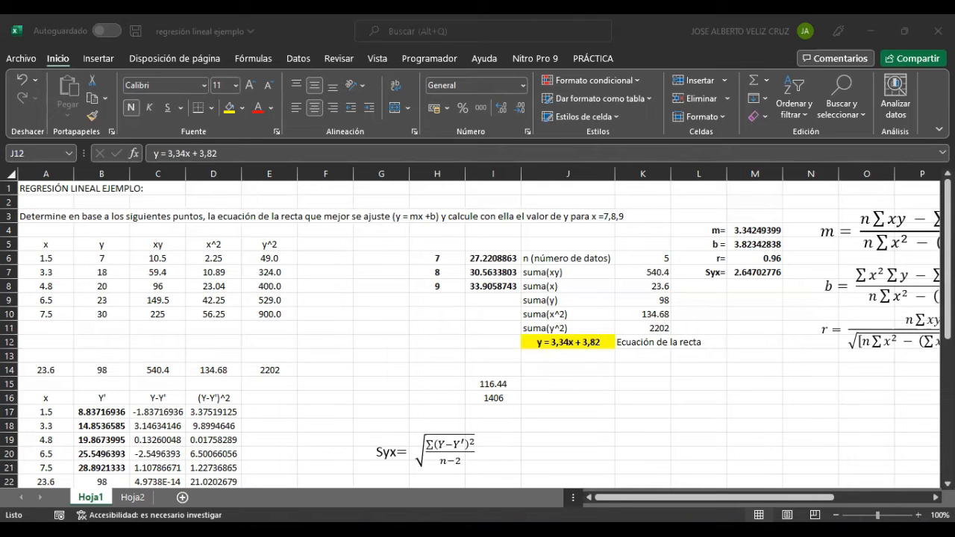
left_click(548, 343)
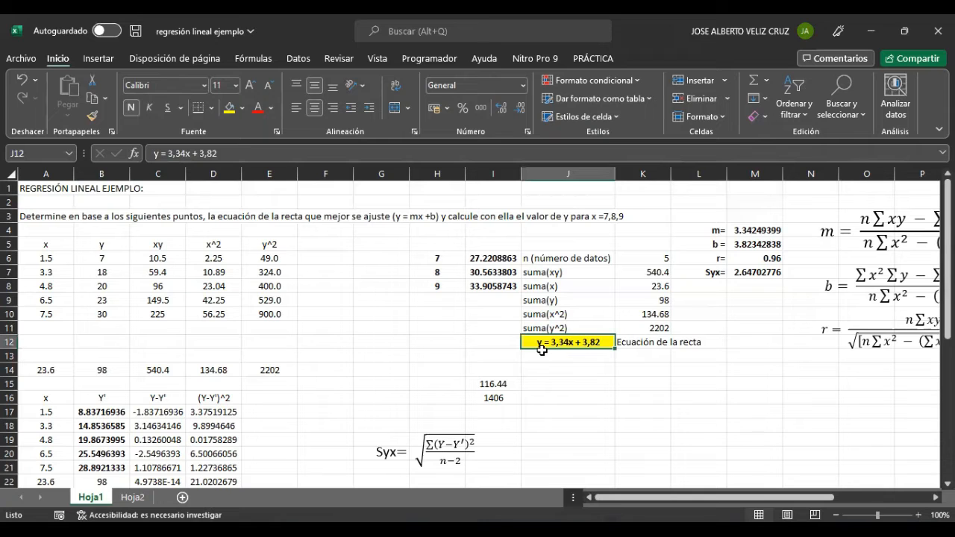
scroll(480, 337, "down", 4)
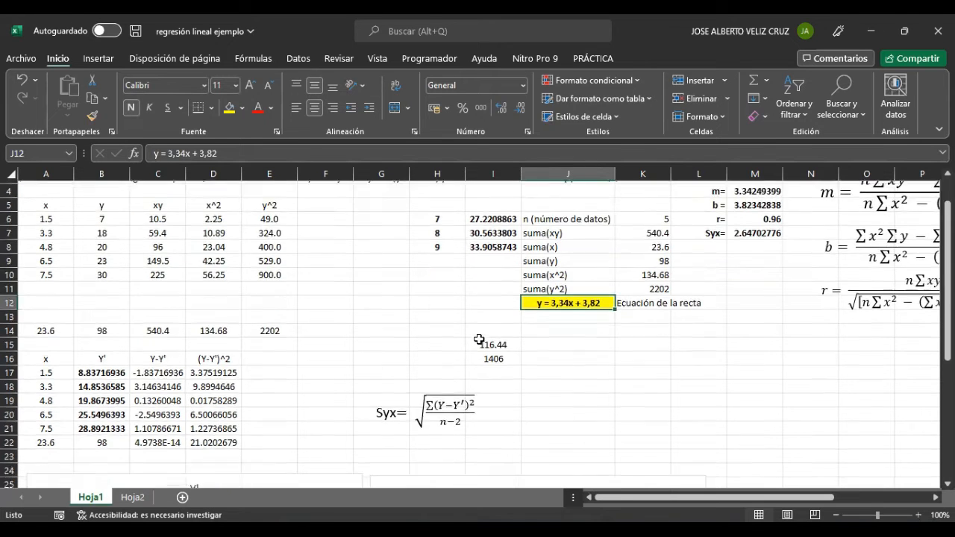
scroll(479, 338, "down", 2)
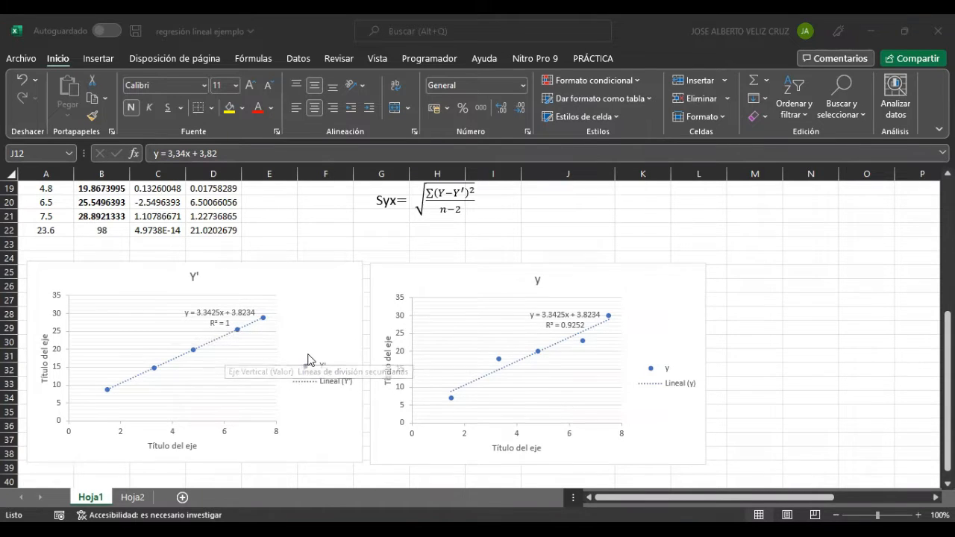
scroll(313, 358, "up", 2)
scroll(460, 299, "up", 2)
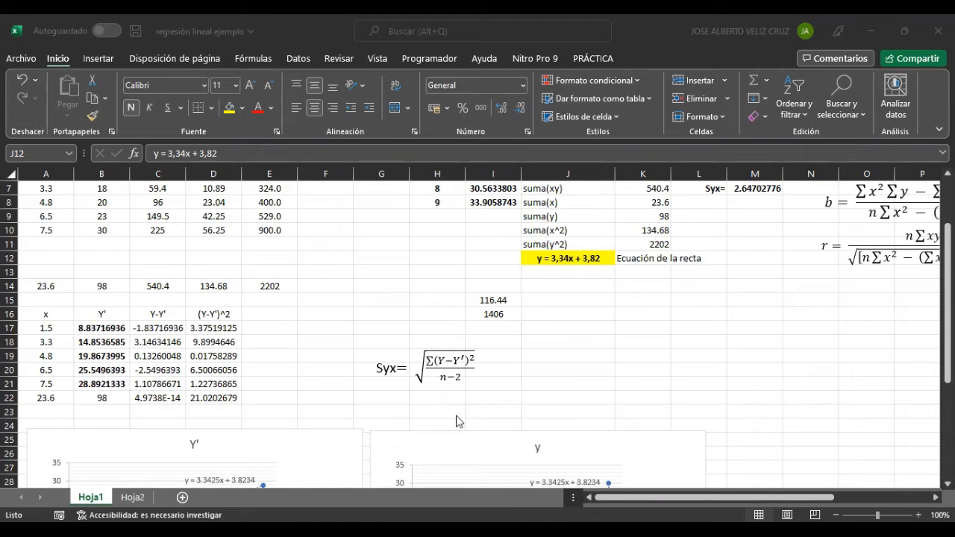
scroll(575, 380, "up", 1)
scroll(575, 378, "up", 1)
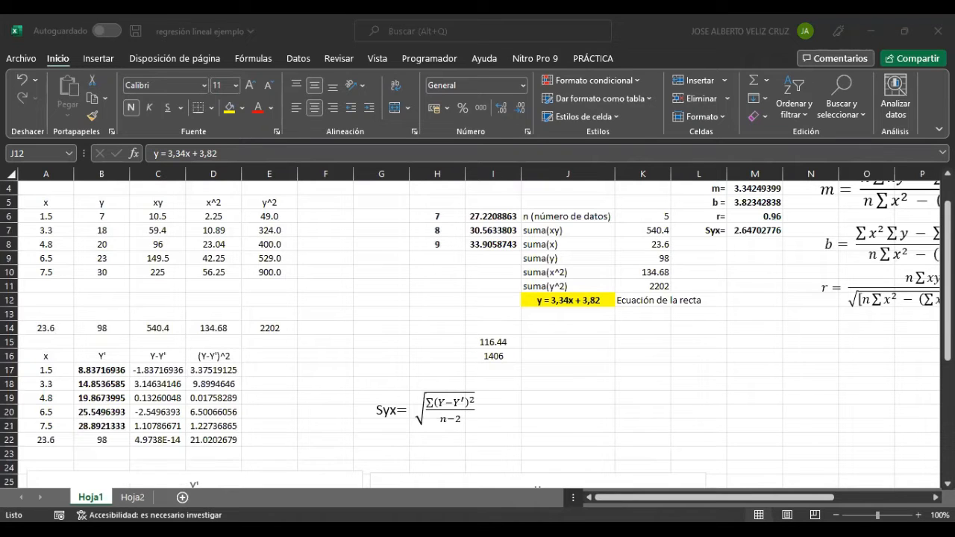
left_click(752, 215)
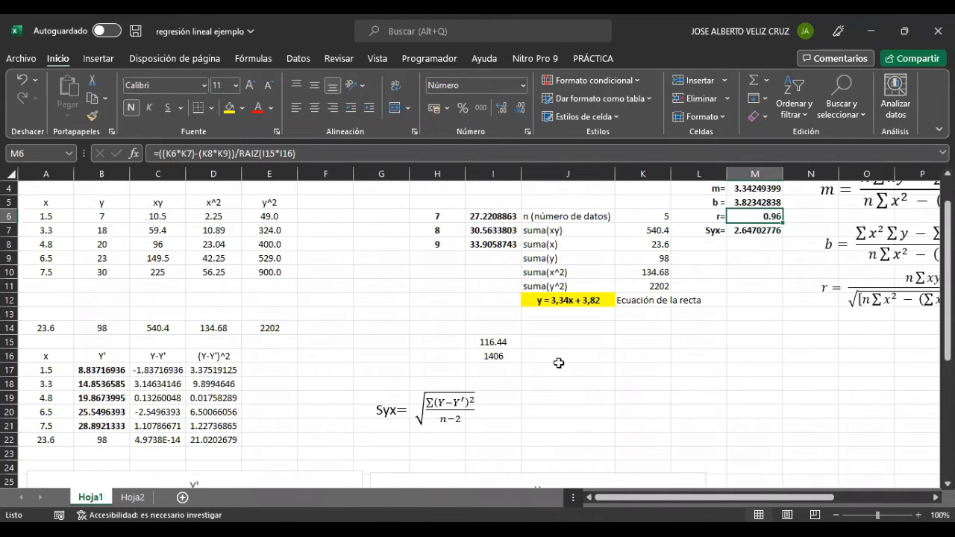
- Enter the general line equation "y = mx + b" in cell J13, below the highlighted regression equation
left_click(540, 316)
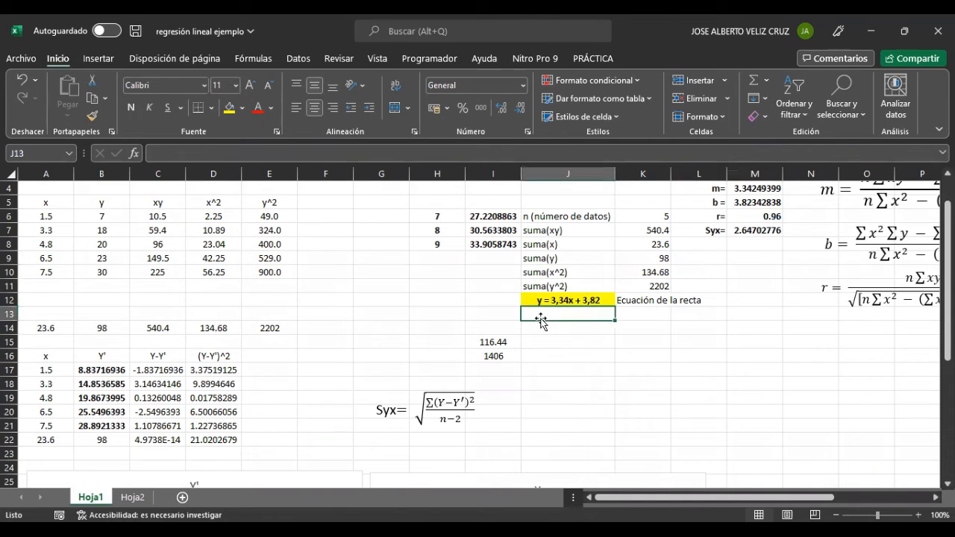
type("y = ")
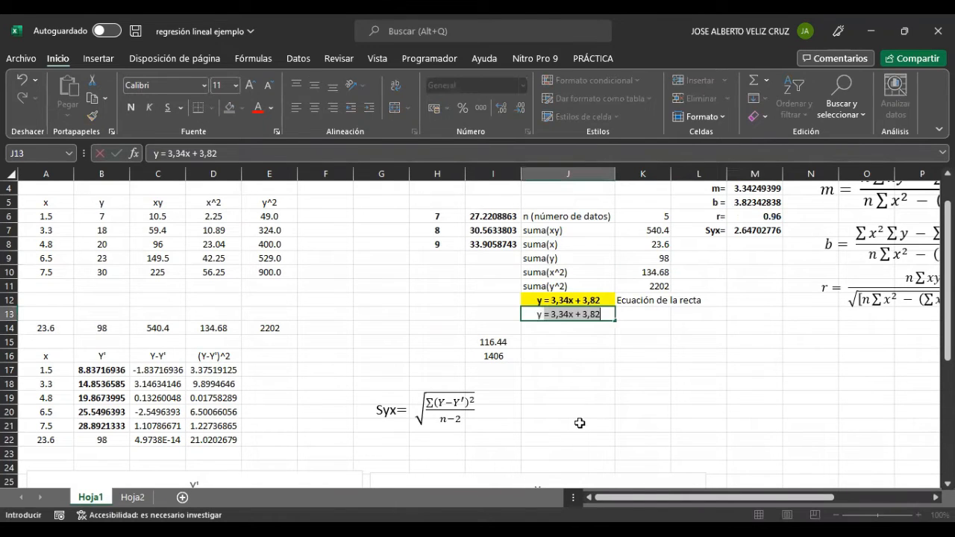
type("m")
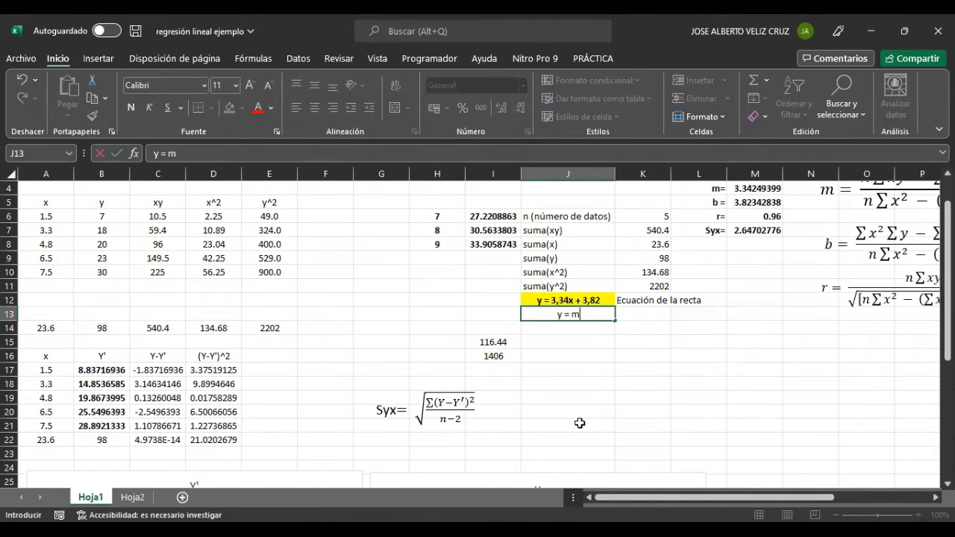
type("x + b")
left_click(580, 423)
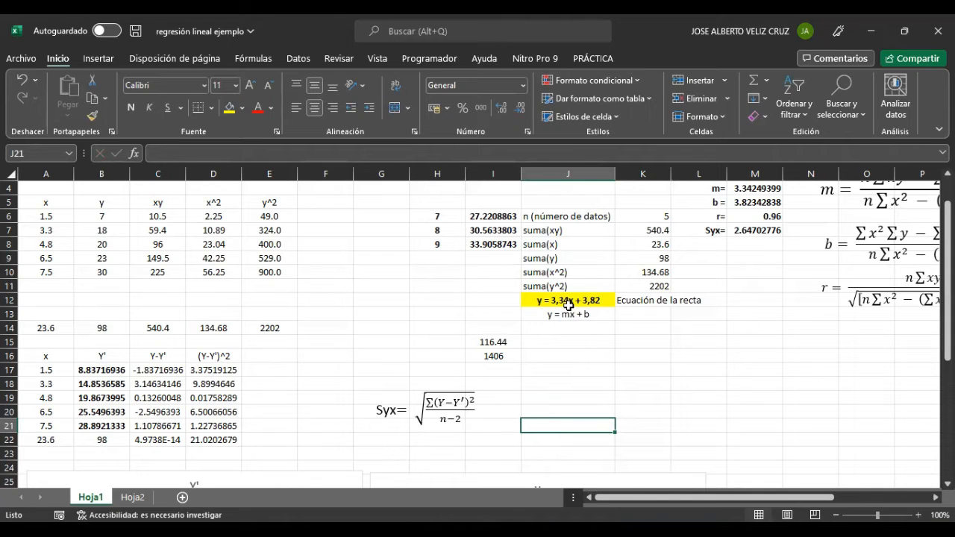
- Review the x and y data in A5:B10, the Syx formula and the Y' and y scatter charts
left_click_drag(37, 203, 31, 272)
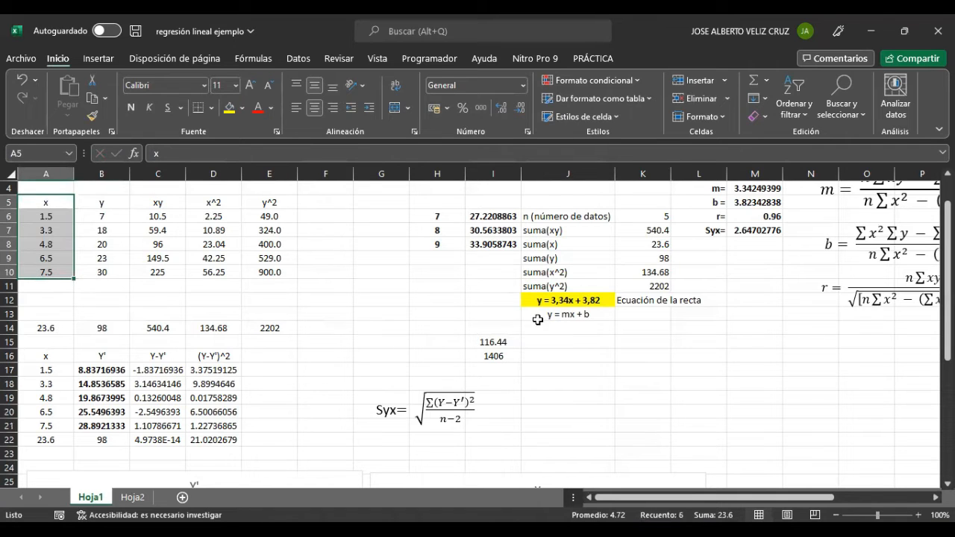
left_click_drag(102, 204, 109, 273)
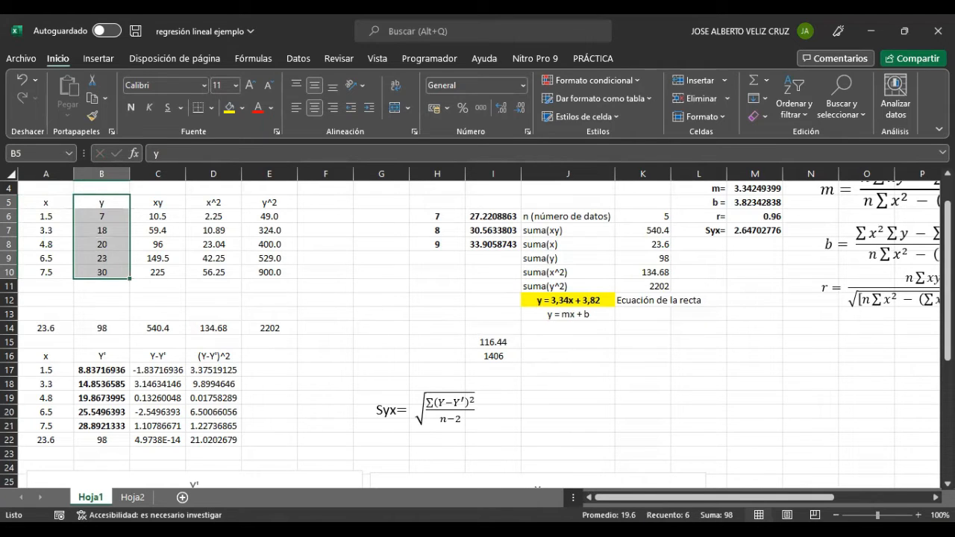
left_click(407, 403)
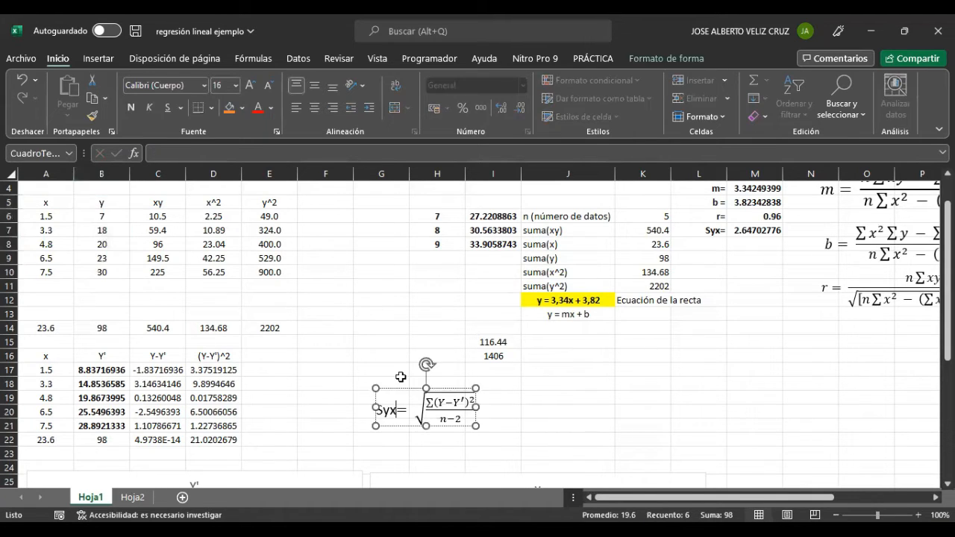
left_click(377, 355)
scroll(365, 365, "down", 4)
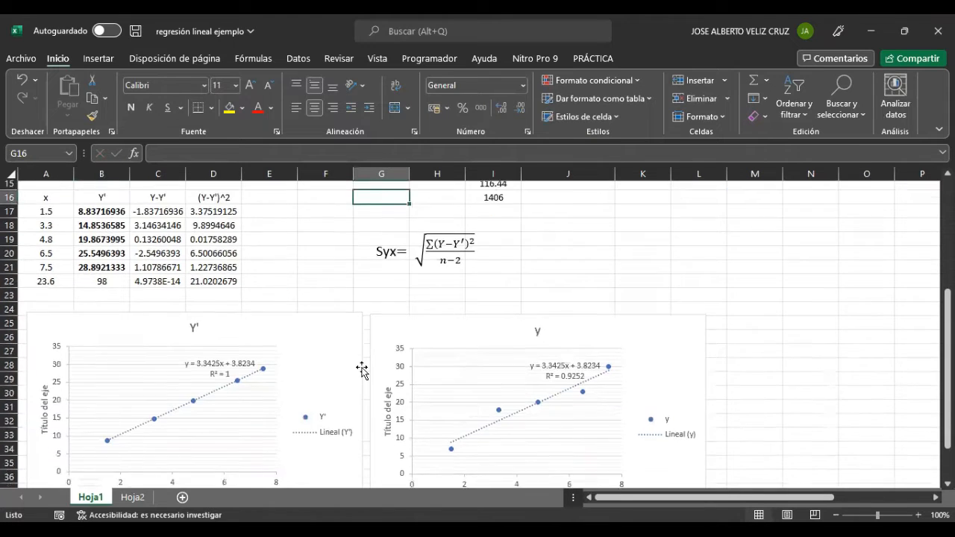
scroll(426, 395, "down", 1)
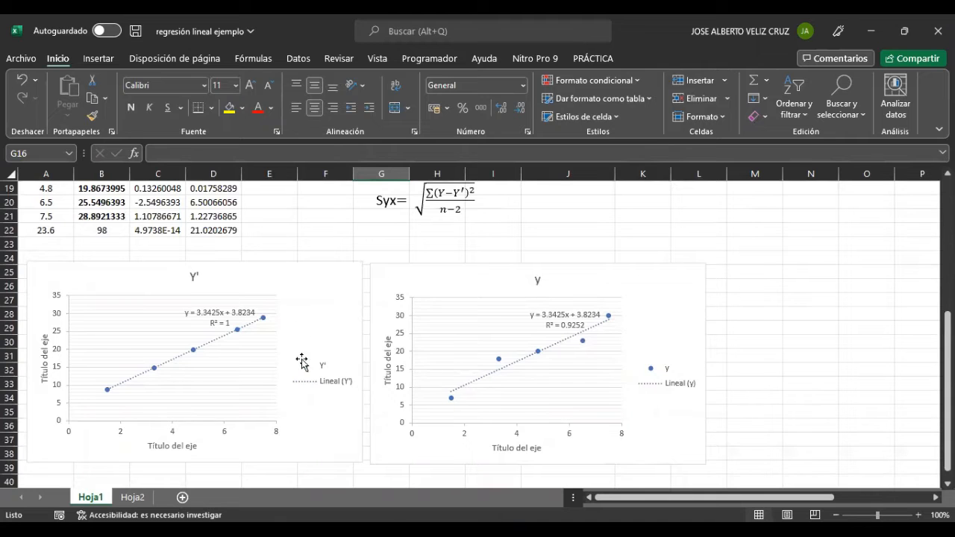
scroll(472, 373, "up", 3)
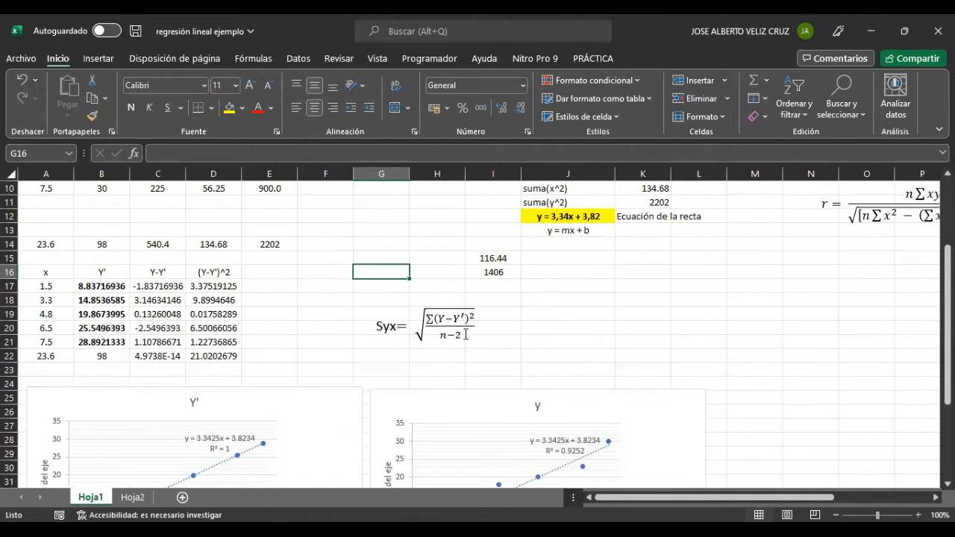
scroll(465, 334, "down", 3)
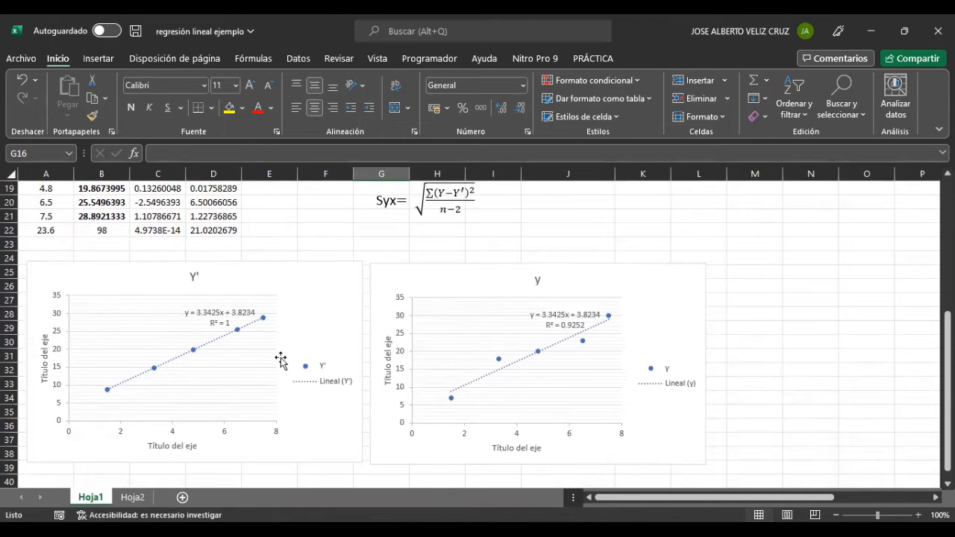
- Select the x and y data table A5:B10 and compare it with the trendline in the y scatter chart
scroll(280, 359, "up", 6)
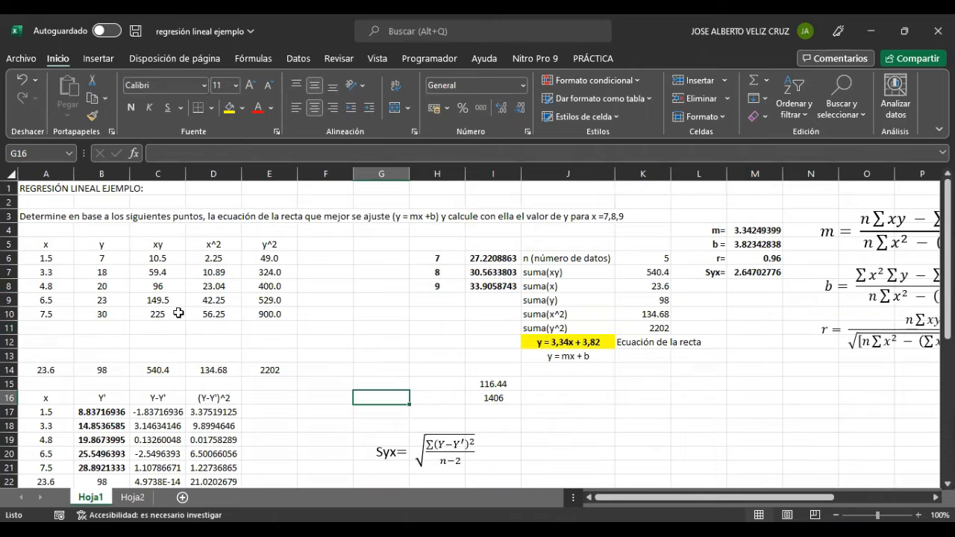
left_click_drag(44, 245, 101, 312)
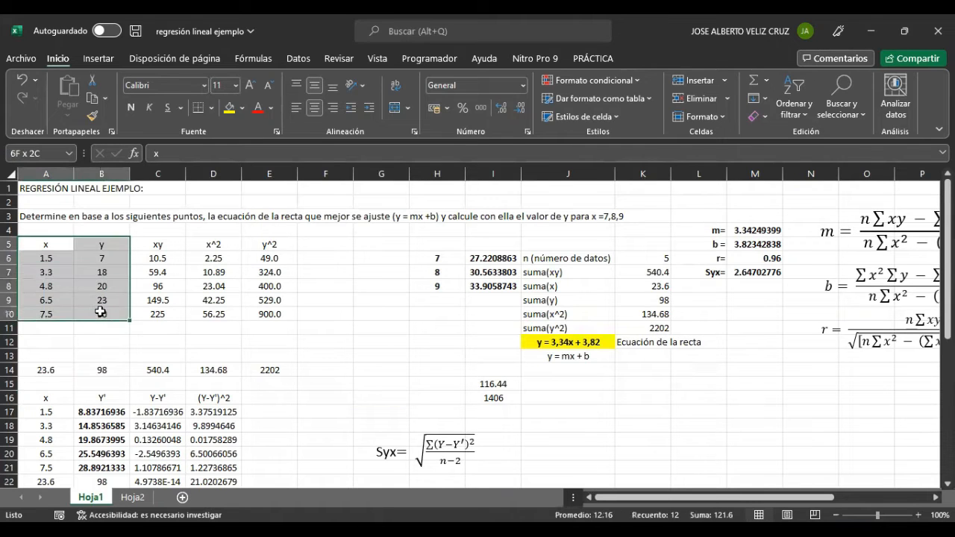
scroll(140, 331, "down", 7)
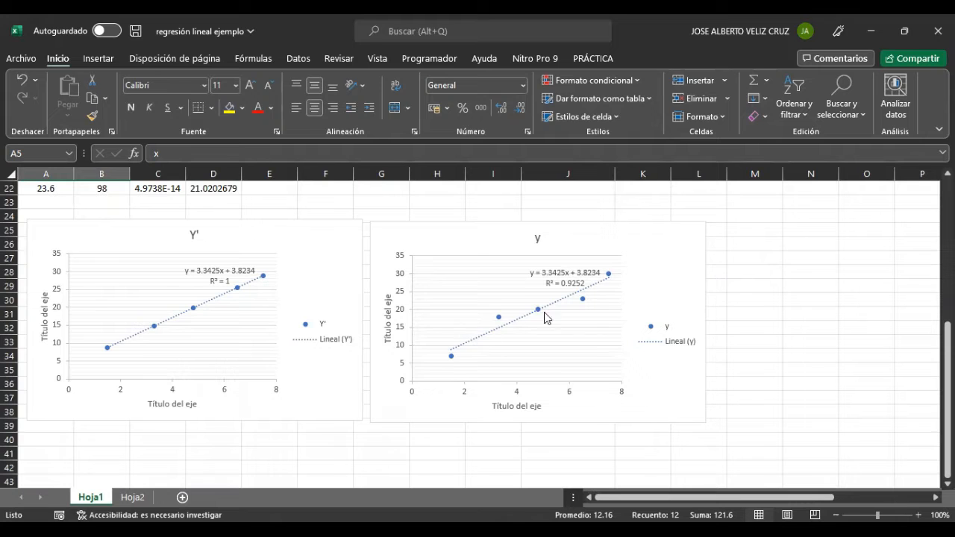
scroll(343, 371, "up", 6)
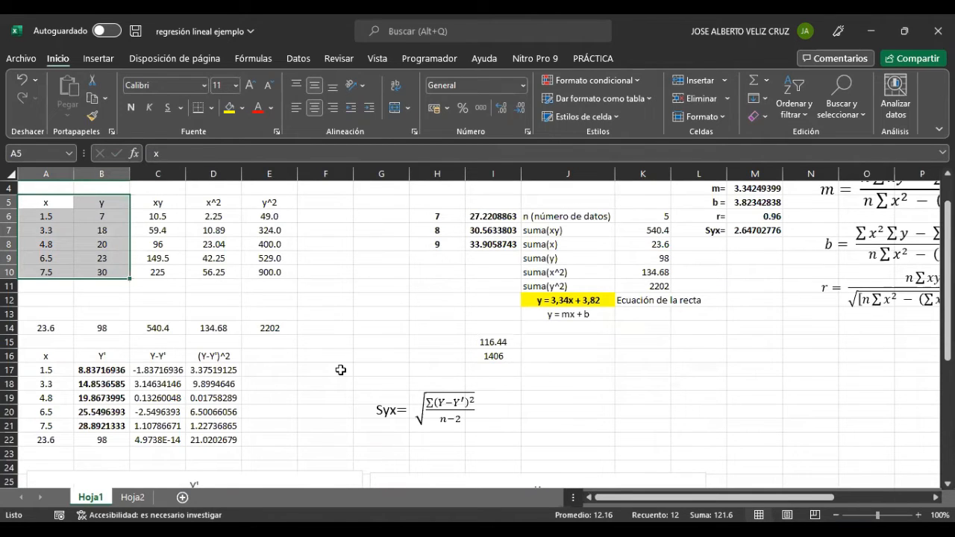
left_click(340, 370)
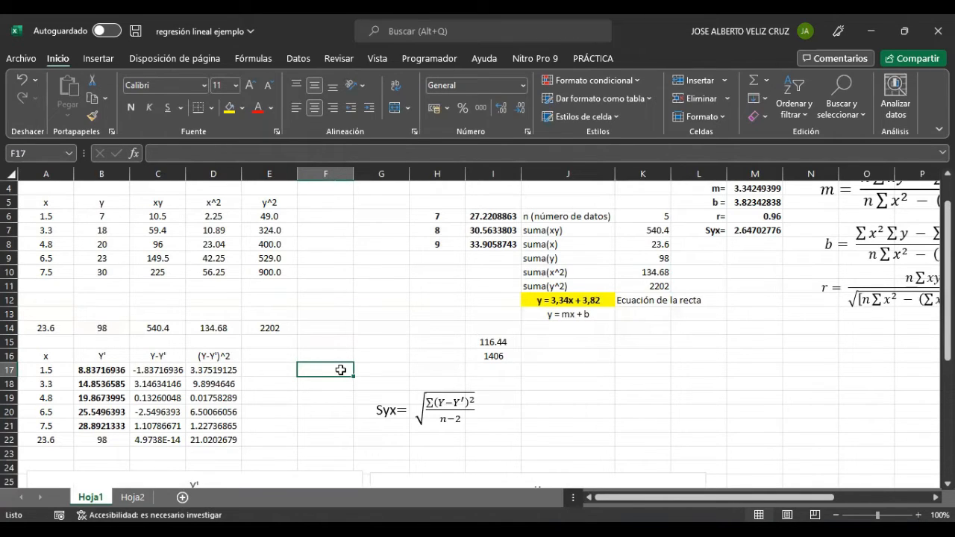
- Compare the Y' and y scatter charts with the x and y data in A5:B10 and the m, b and r formulas
scroll(340, 370, "down", 6)
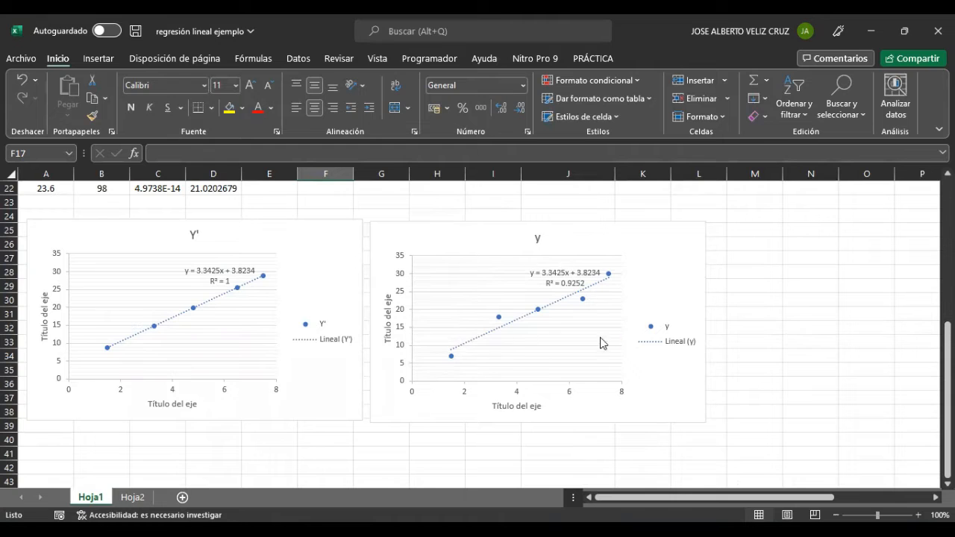
scroll(485, 358, "up", 7)
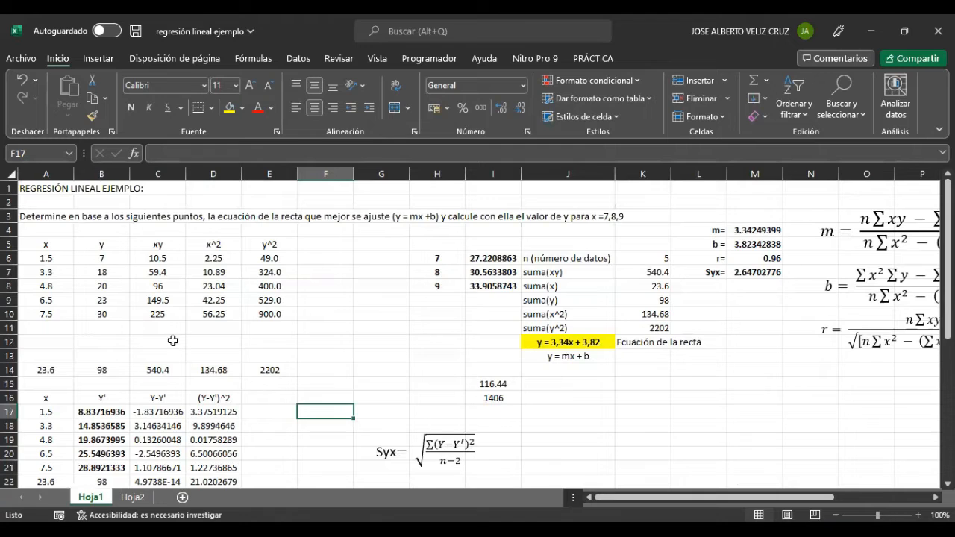
left_click_drag(42, 243, 110, 313)
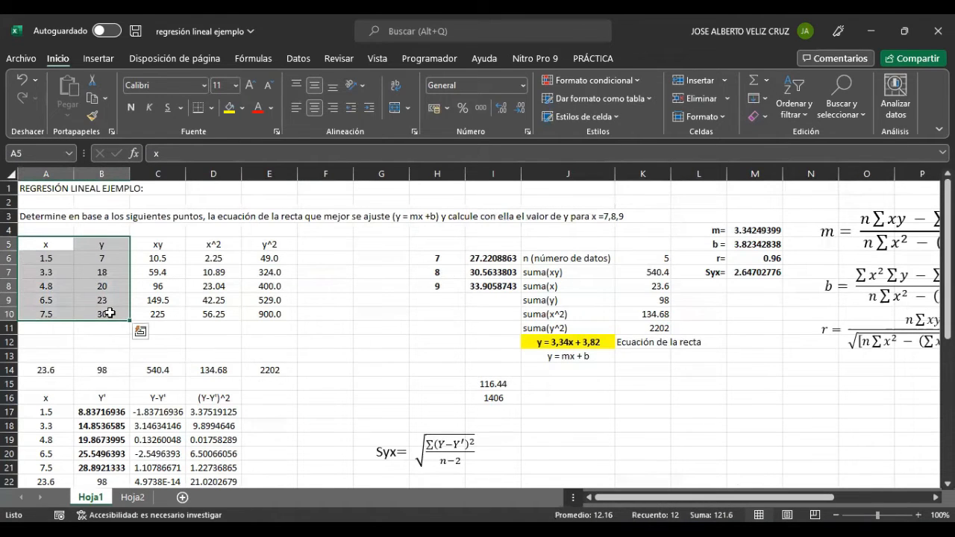
left_click(320, 338)
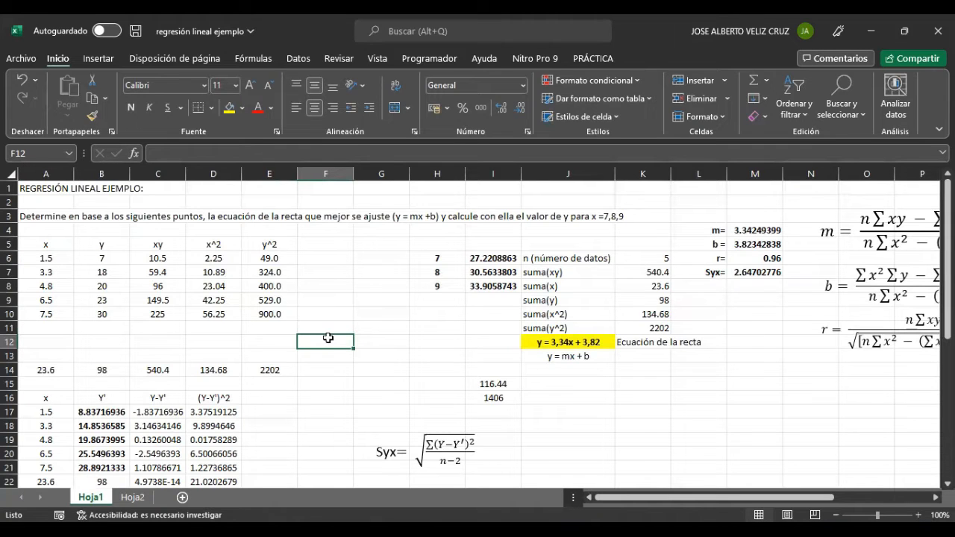
left_click_drag(643, 495, 715, 500)
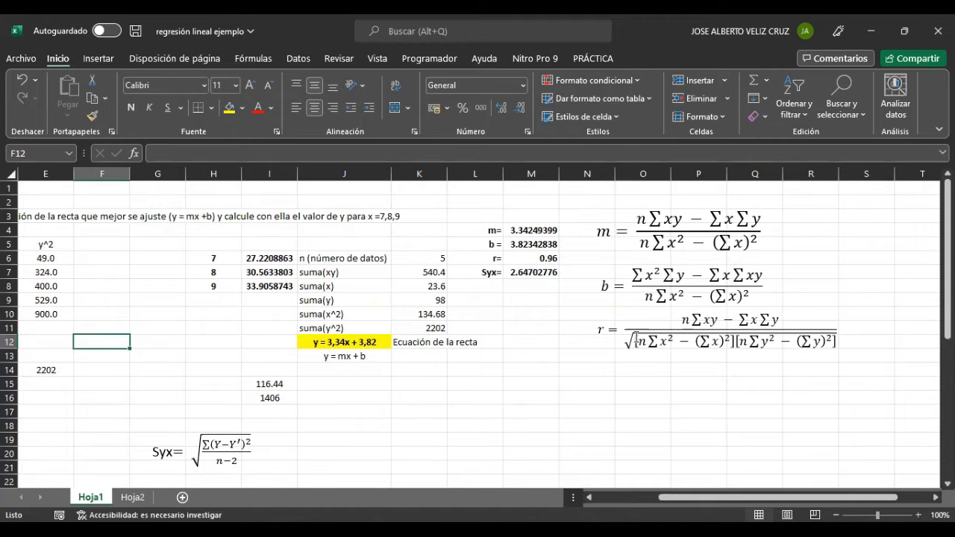
left_click_drag(681, 502, 618, 498)
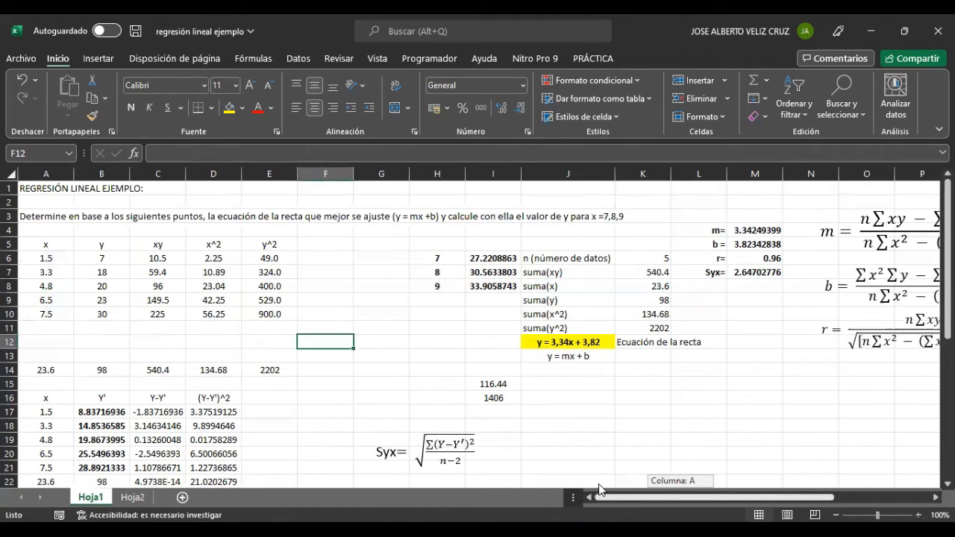
left_click_drag(39, 247, 112, 322)
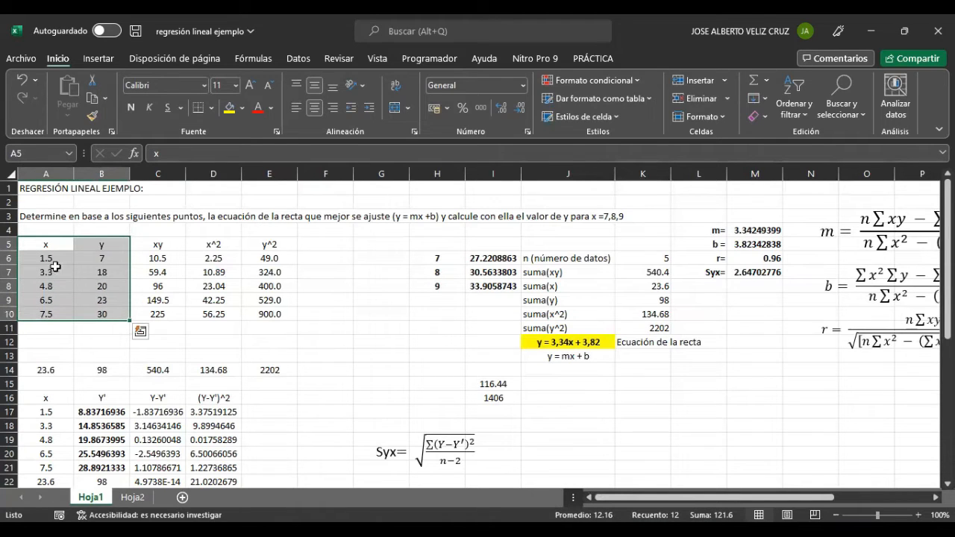
left_click_drag(615, 497, 683, 499)
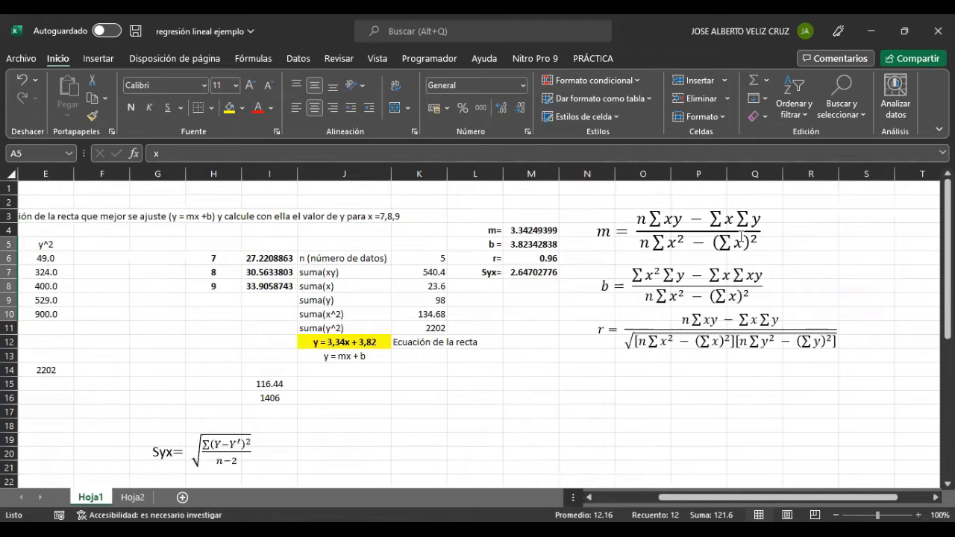
- Inspect the slope formula in M4 with its referenced cells, and the number of data points n in K6
left_click(516, 232)
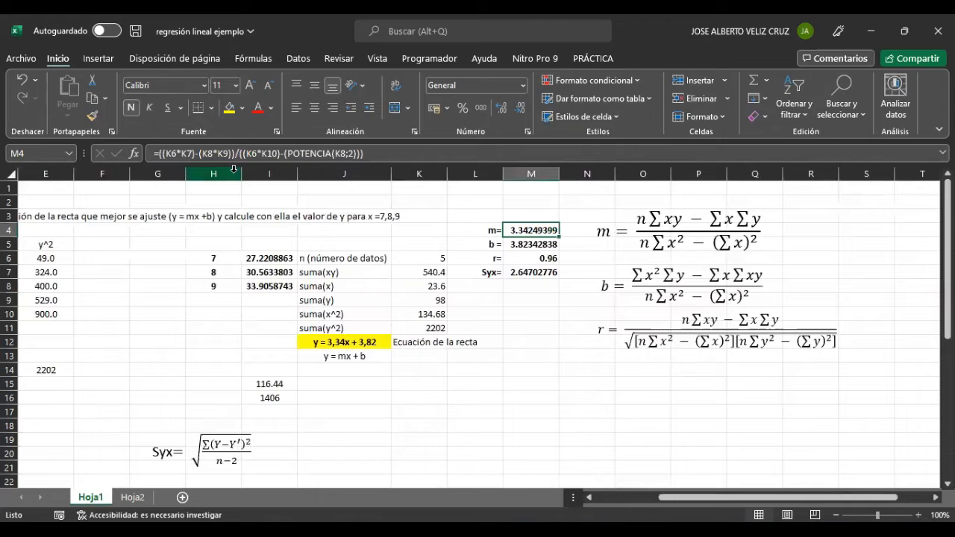
key("F2")
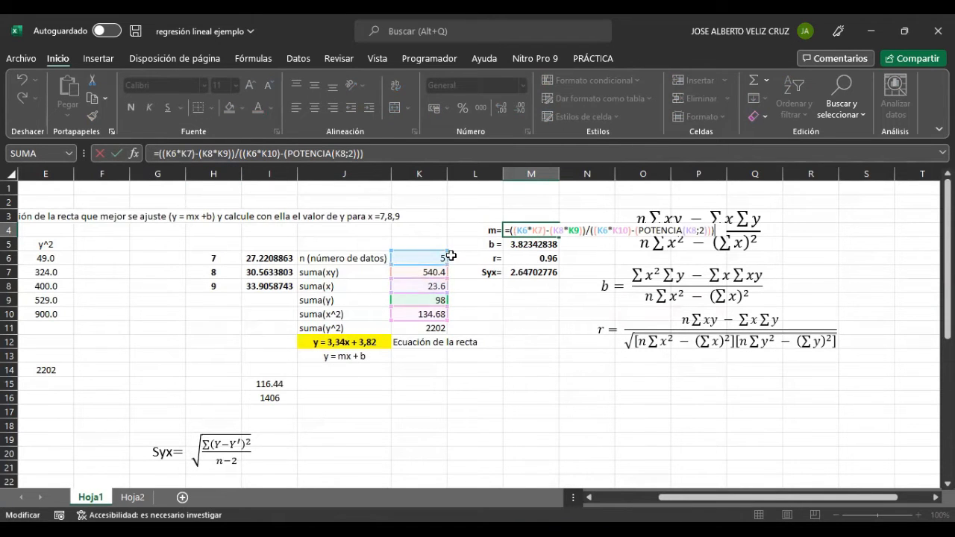
key("Escape")
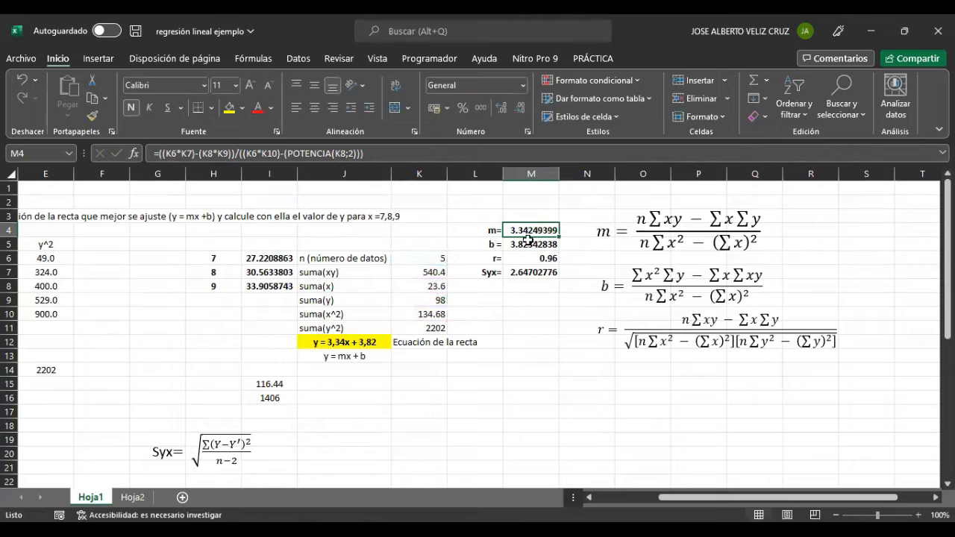
left_click(410, 256)
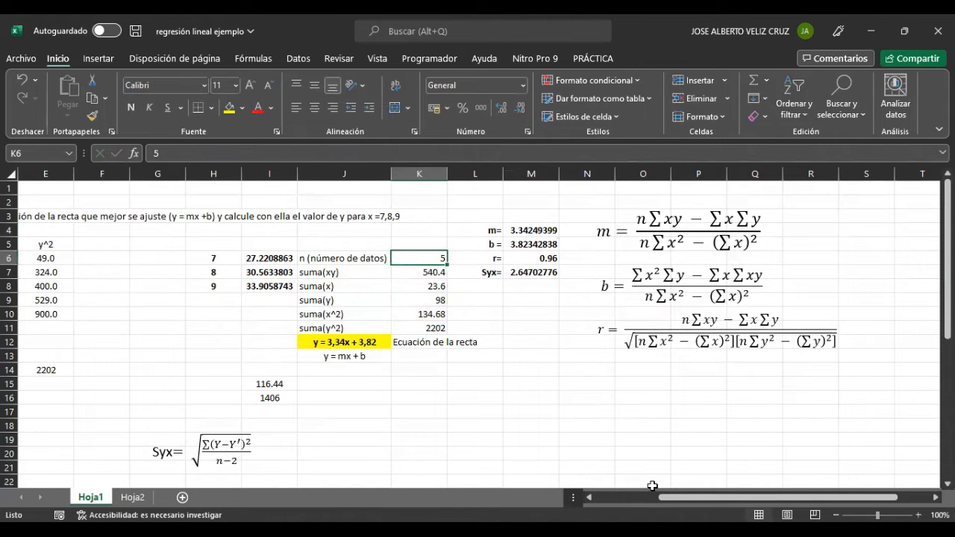
left_click_drag(665, 498, 599, 495)
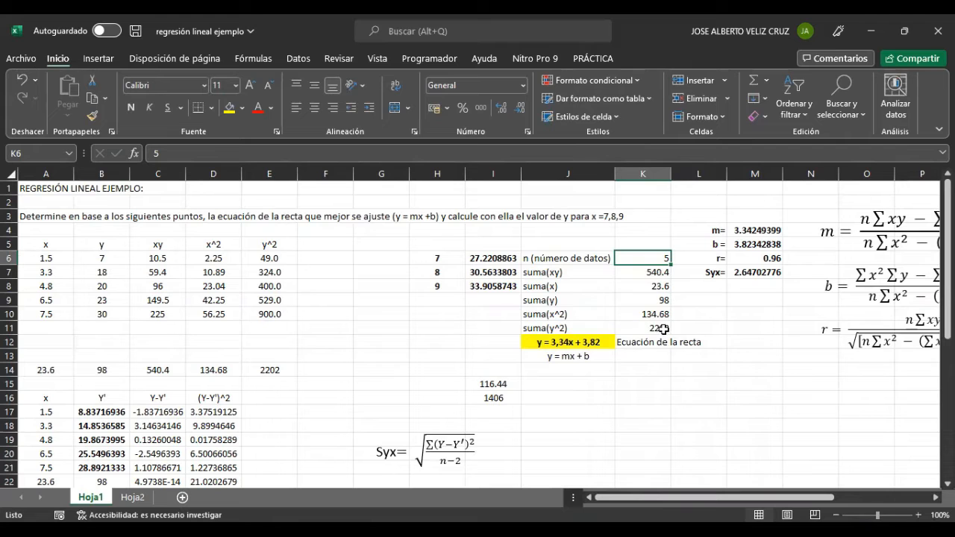
left_click(674, 498)
left_click_drag(674, 499, 754, 495)
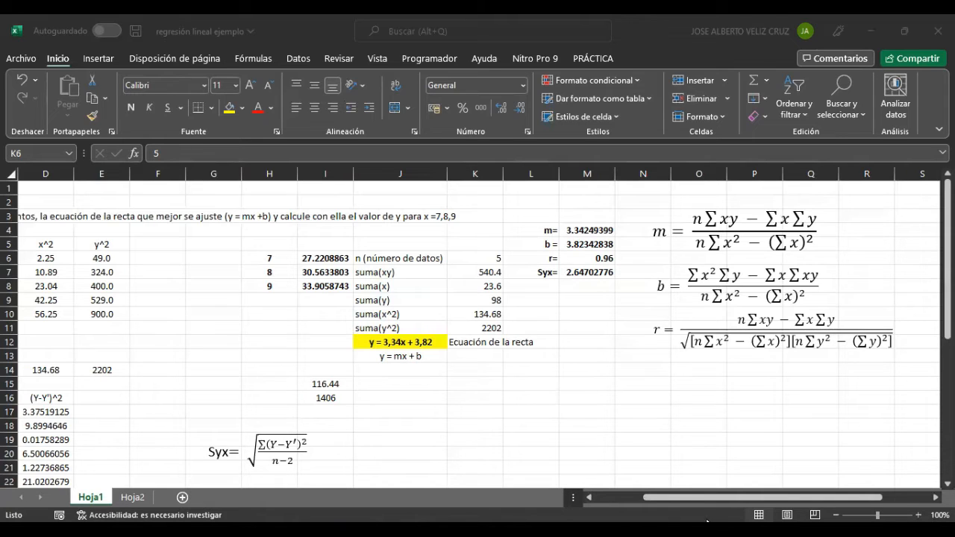
- Select the original x and y table A5:B10 and review its points in the two scatter charts
left_click(667, 501)
left_click_drag(668, 501, 619, 498)
left_click_drag(39, 244, 94, 302)
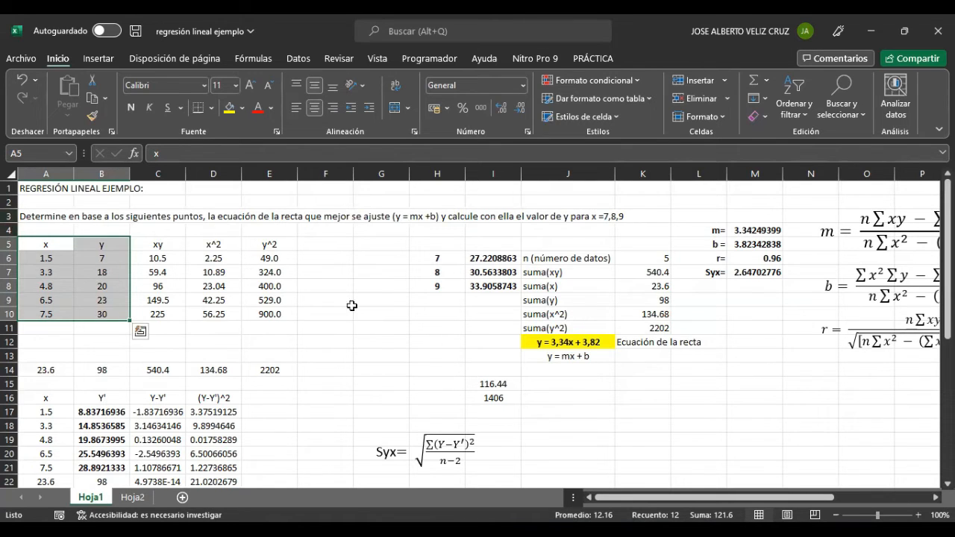
scroll(421, 361, "down", 3)
scroll(420, 360, "down", 4)
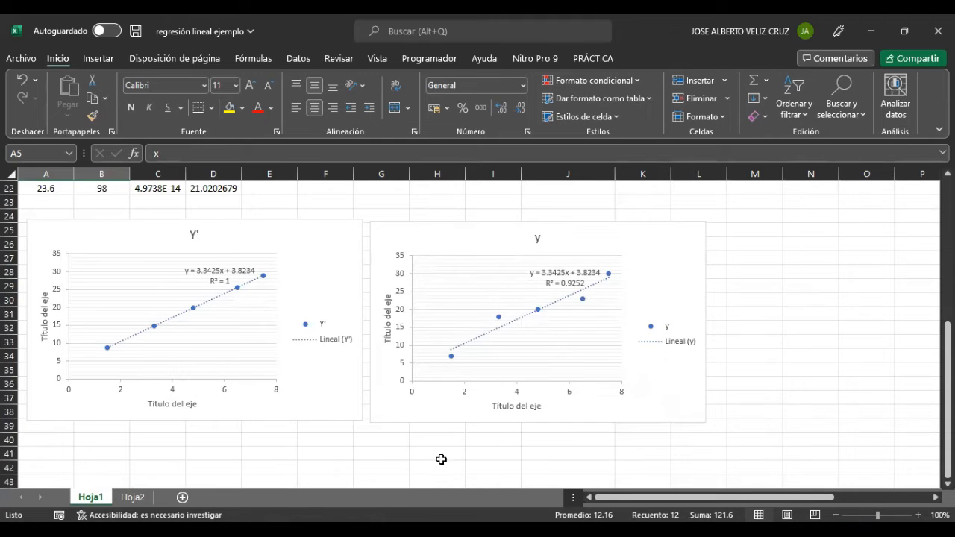
scroll(345, 423, "down", 1)
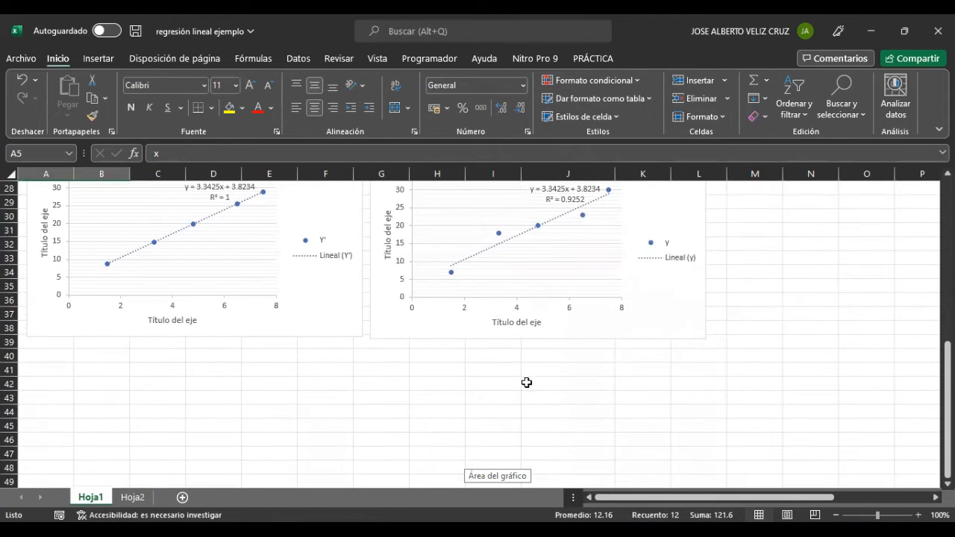
scroll(526, 383, "up", 1)
- Start a new data table in the empty area below the charts with headers x in A42 and y in B42
scroll(132, 431, "down", 4)
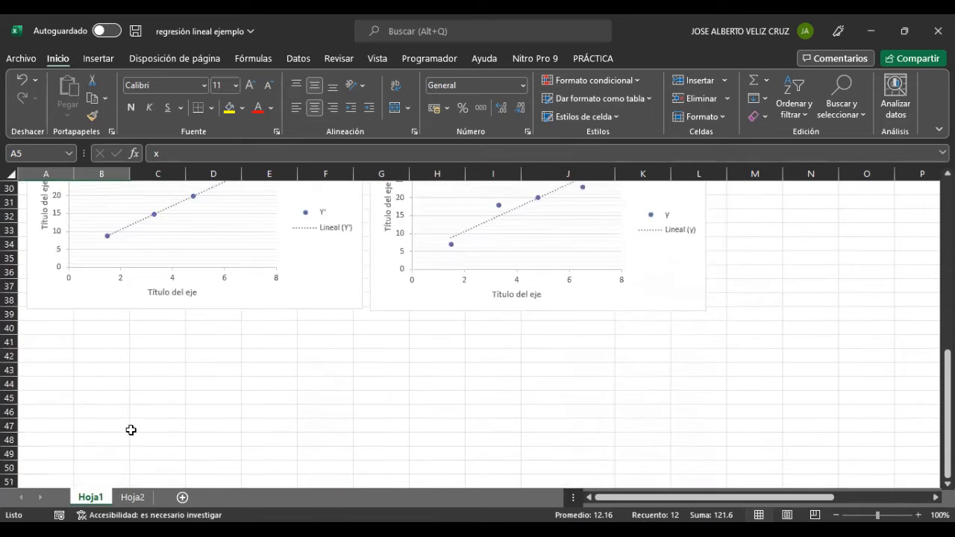
left_click(50, 301)
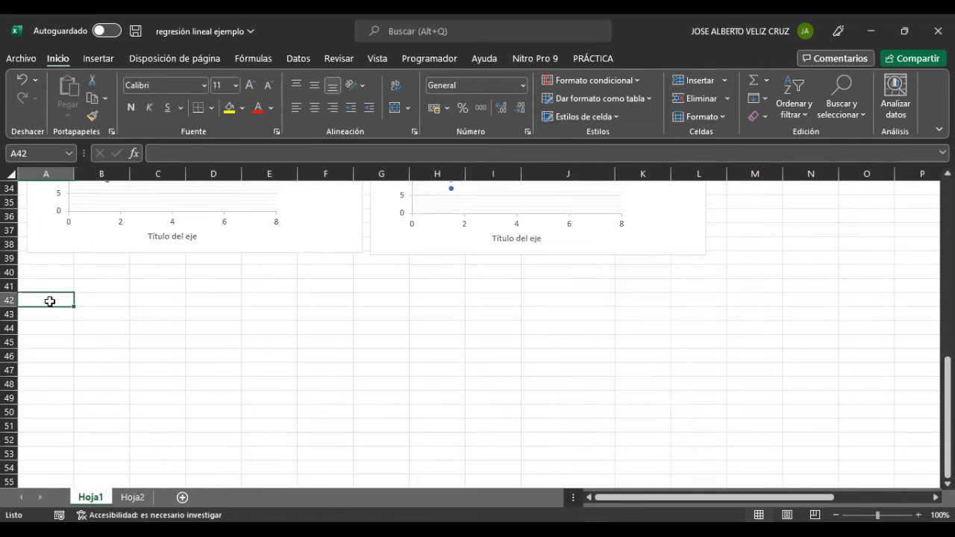
type("x")
key("Tab")
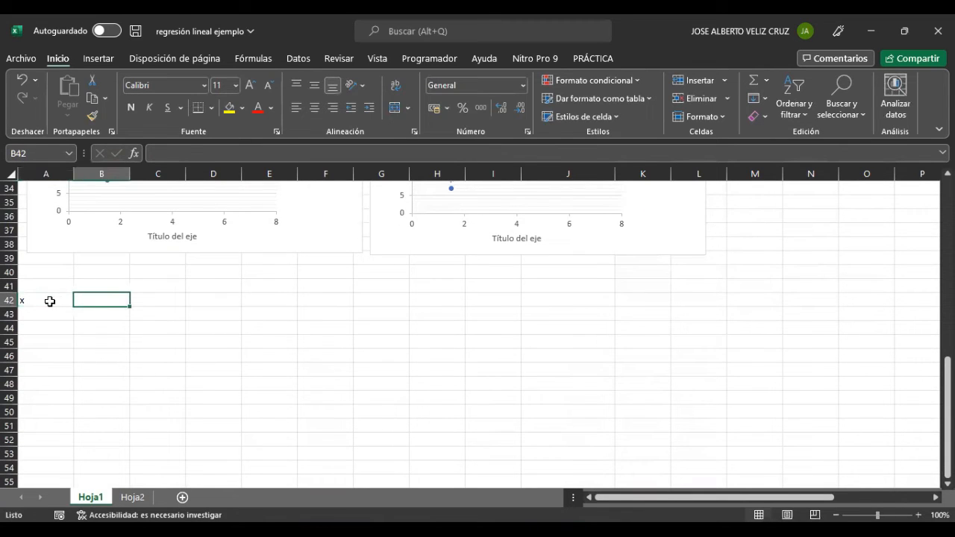
left_click(49, 300)
key("Right")
type("y")
key("Return")
key("Left")
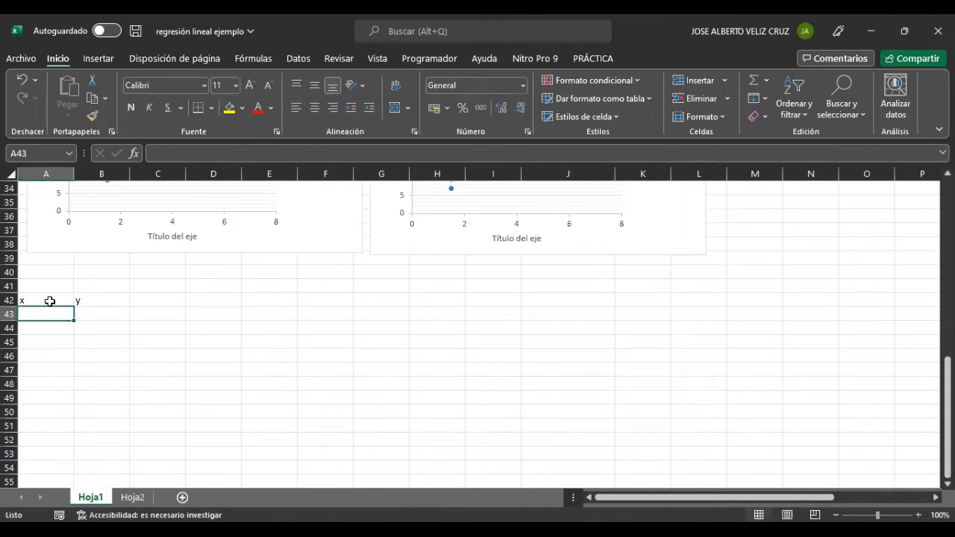
- Enter the x values 2, 4, 6, 9 and 10 in cells A43 to A47
type("2")
key("Return")
type("4")
key("Return")
type("6")
key("Return")
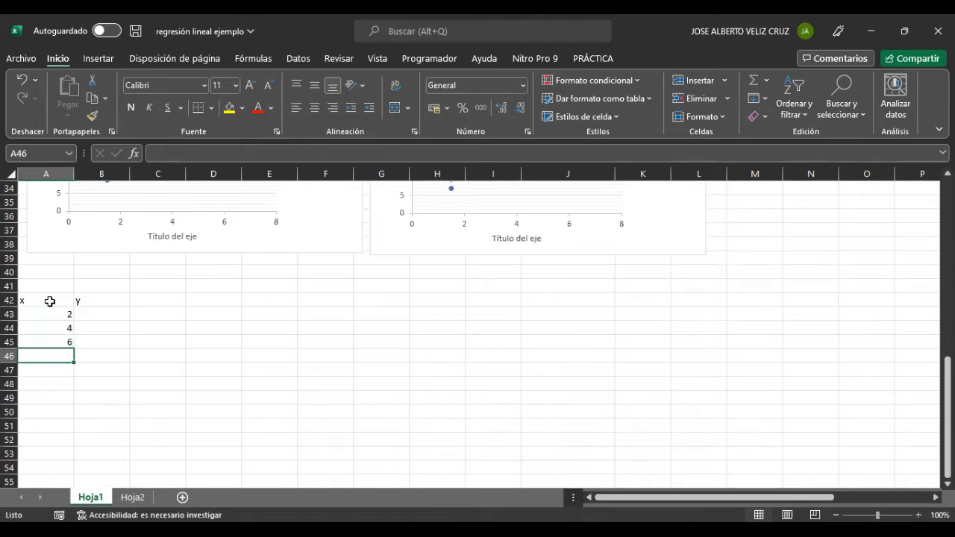
type("9")
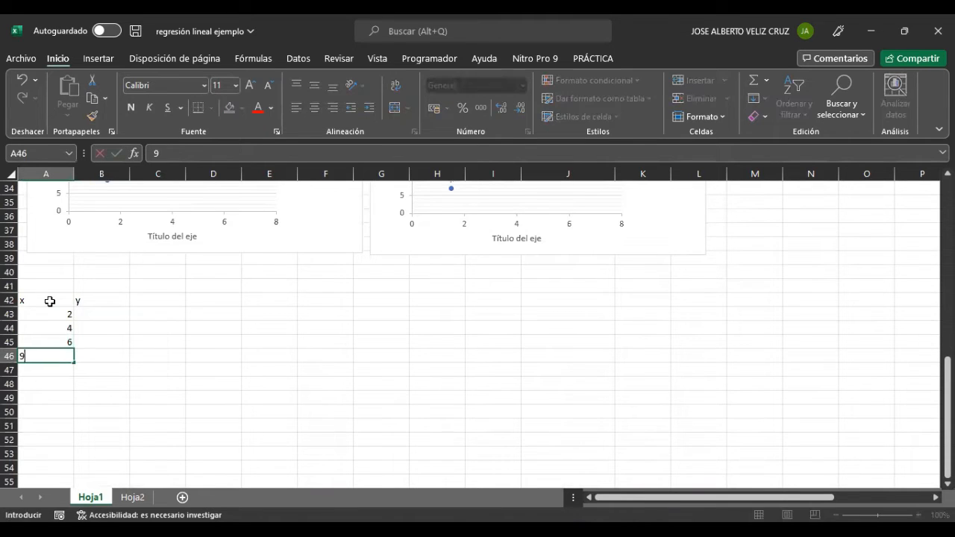
key("Return")
type("10")
key("Return")
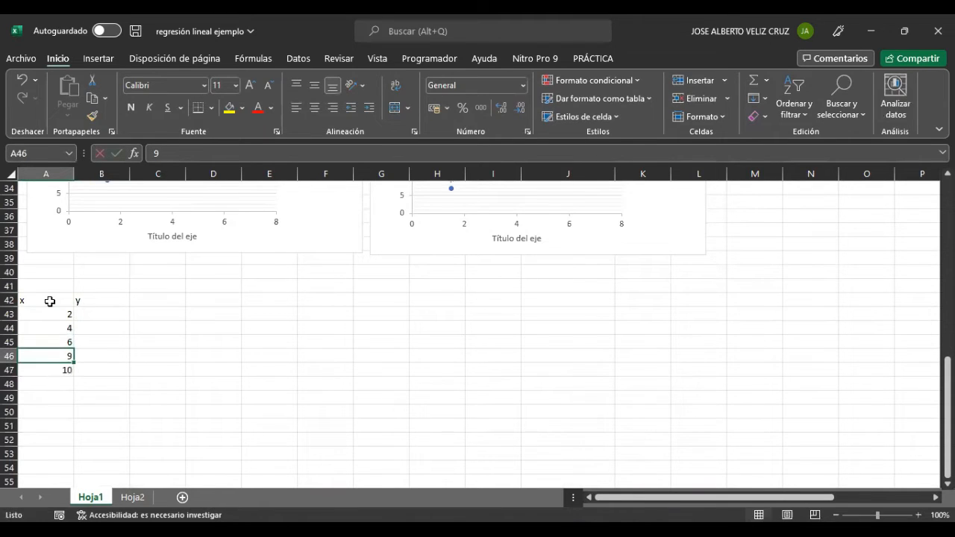
- Enter the y values 5, 7, 13, 18 and 24 in cells B43 to B47
left_click(95, 313)
type("5")
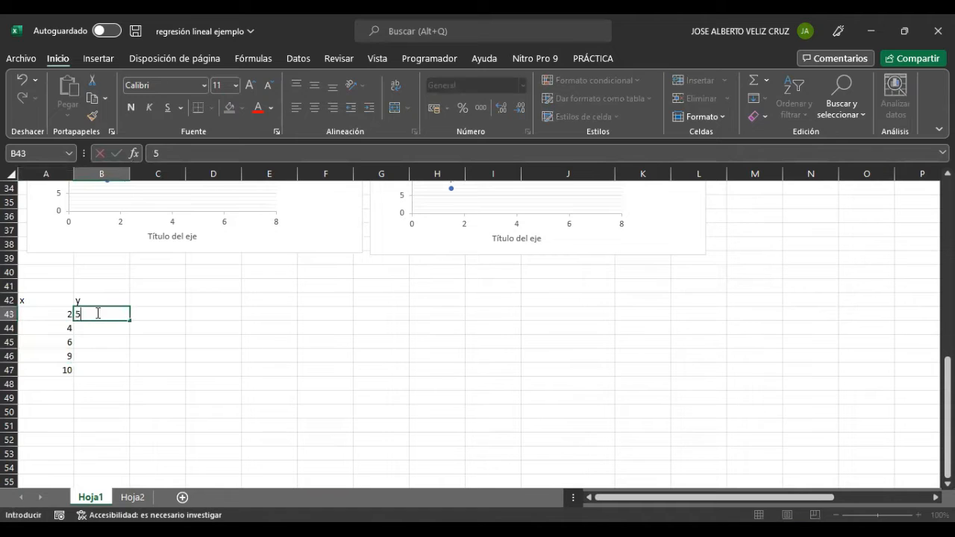
key("Return")
type("7")
key("Return")
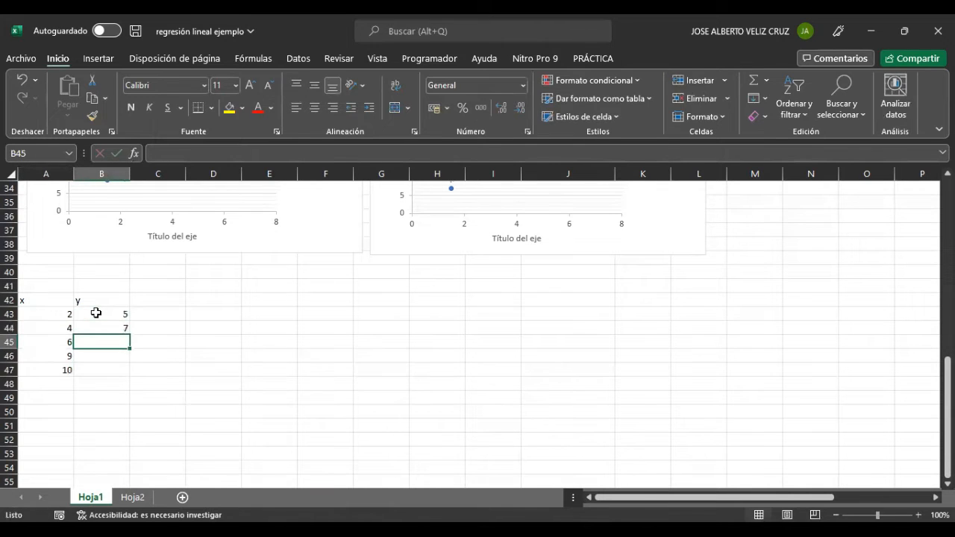
type("13")
key("Return")
type("18")
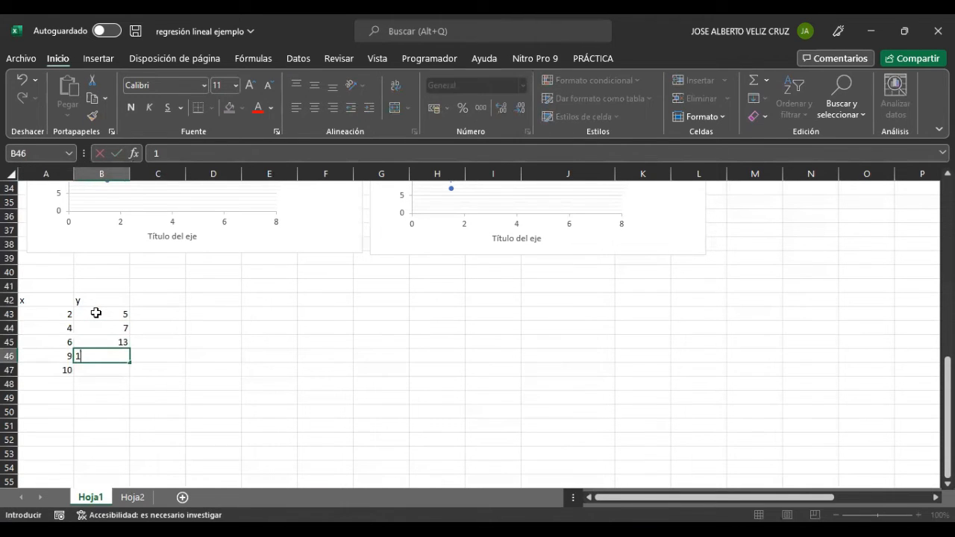
key("Return")
key("Return")
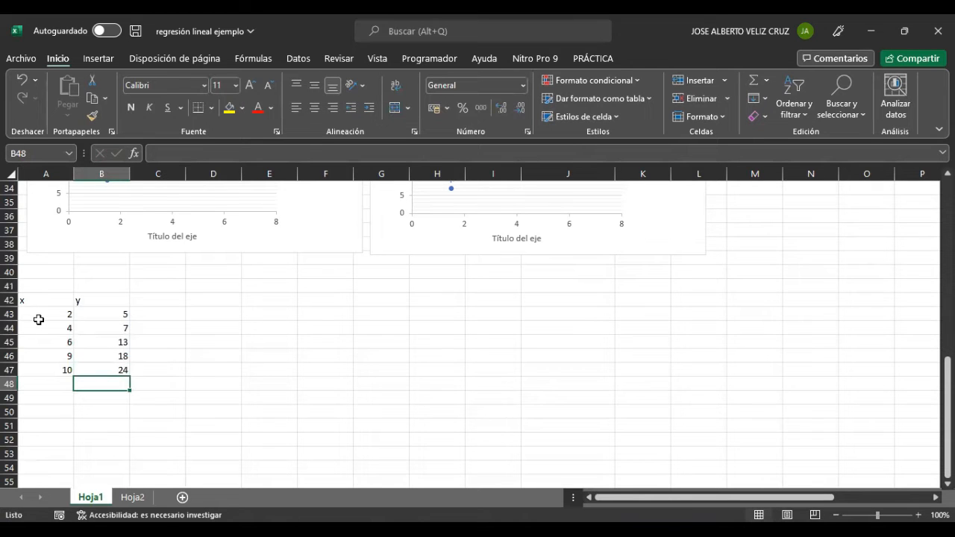
- Insert a markers-only scatter chart from the new x and y table A42:B47
left_click_drag(45, 301, 122, 366)
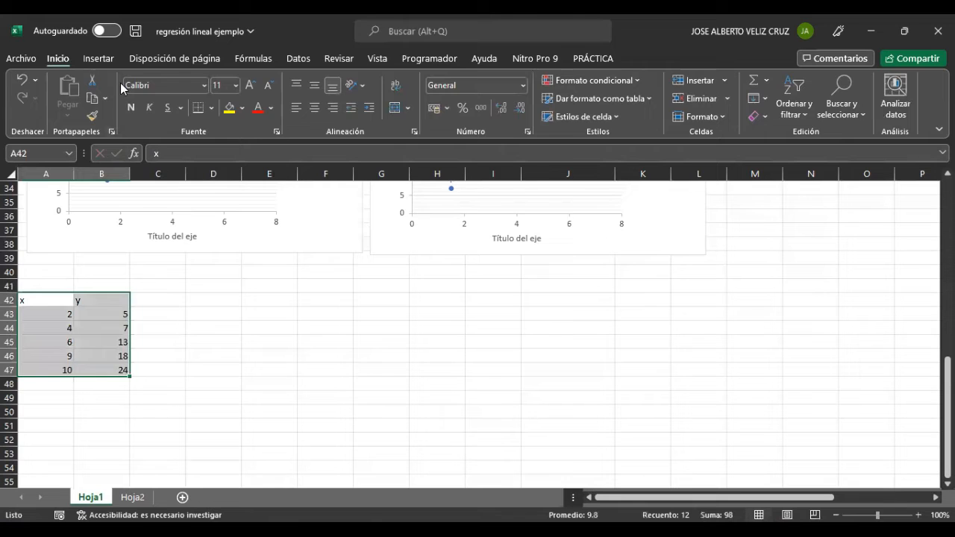
left_click(99, 59)
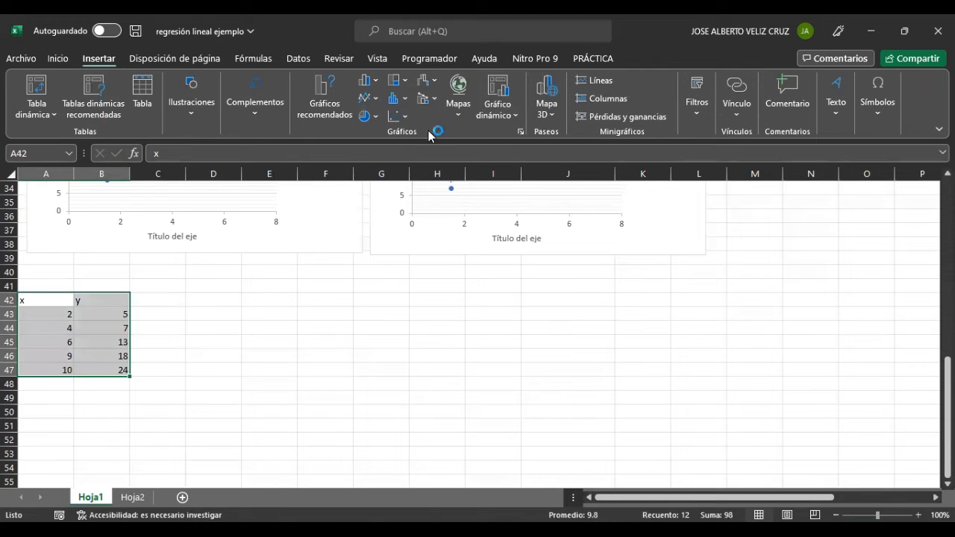
left_click(403, 122)
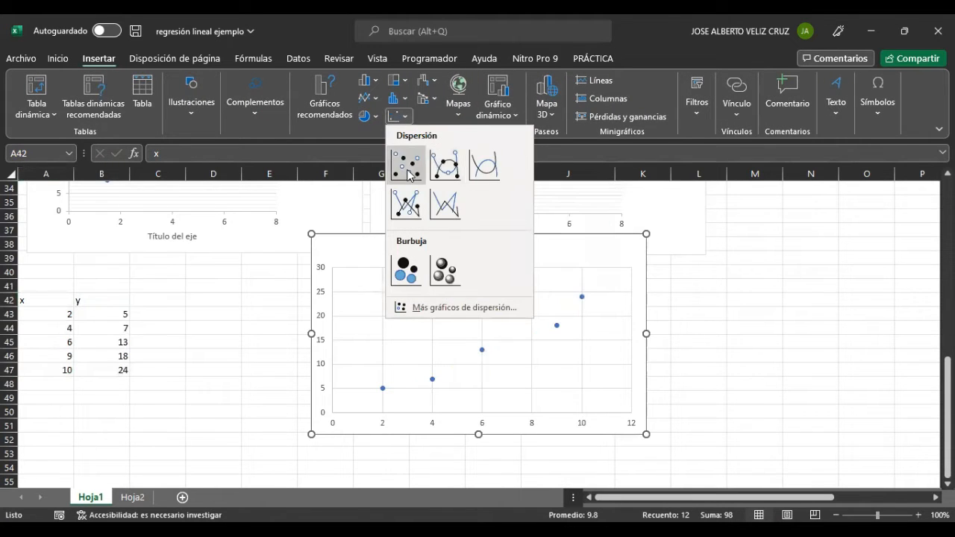
left_click(406, 164)
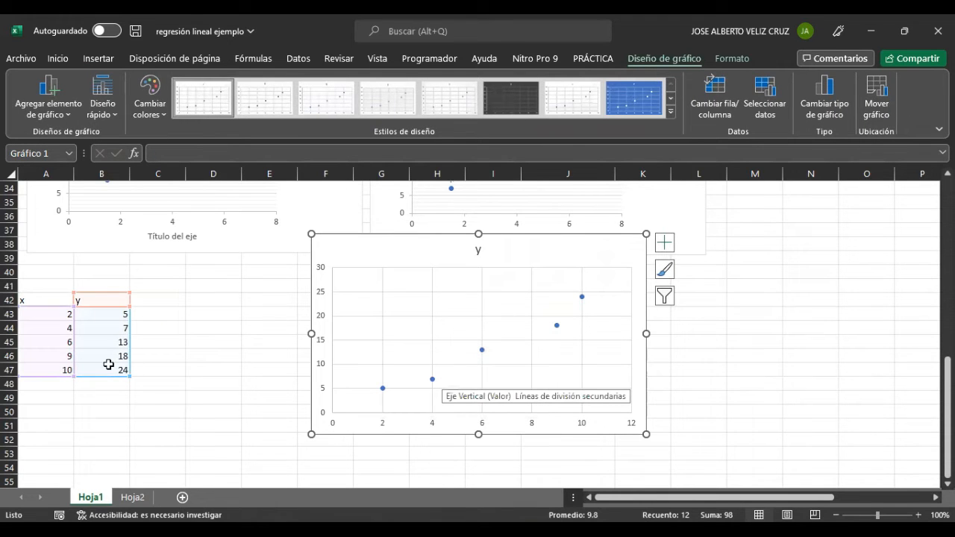
- Change the y values in B44 to B47 to 17, 23, 48 and 54
left_click(102, 324)
type("17")
key("Return")
type("2")
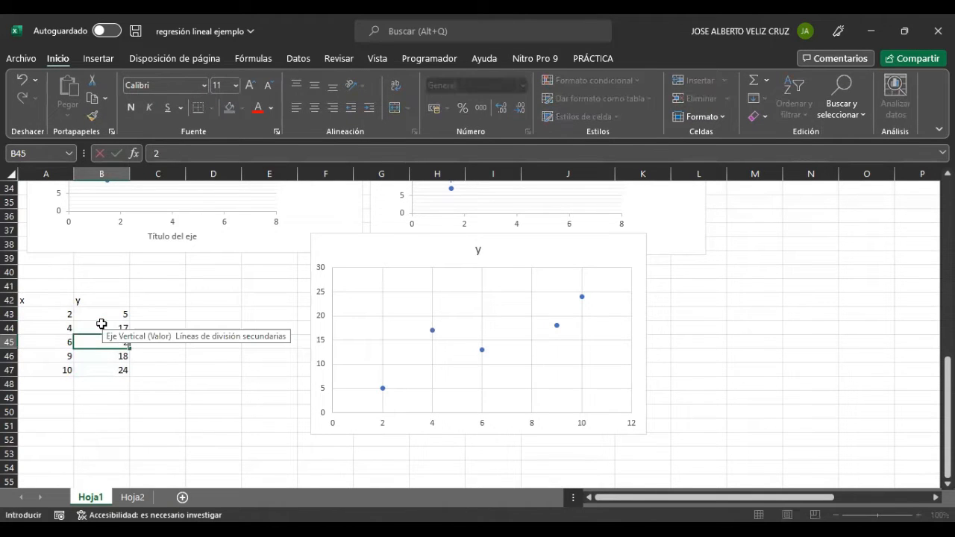
type("3")
key("Return")
type("48")
key("Return")
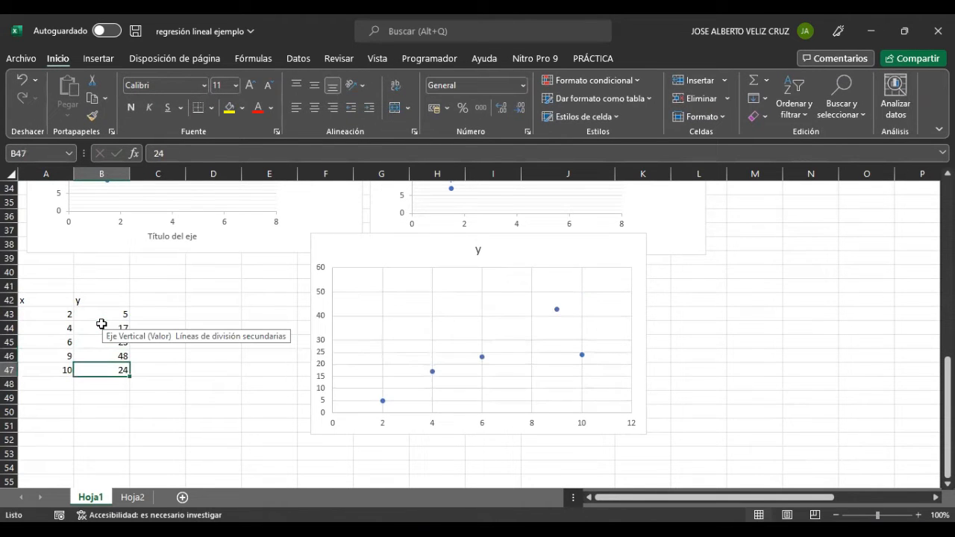
type("54")
key("Return")
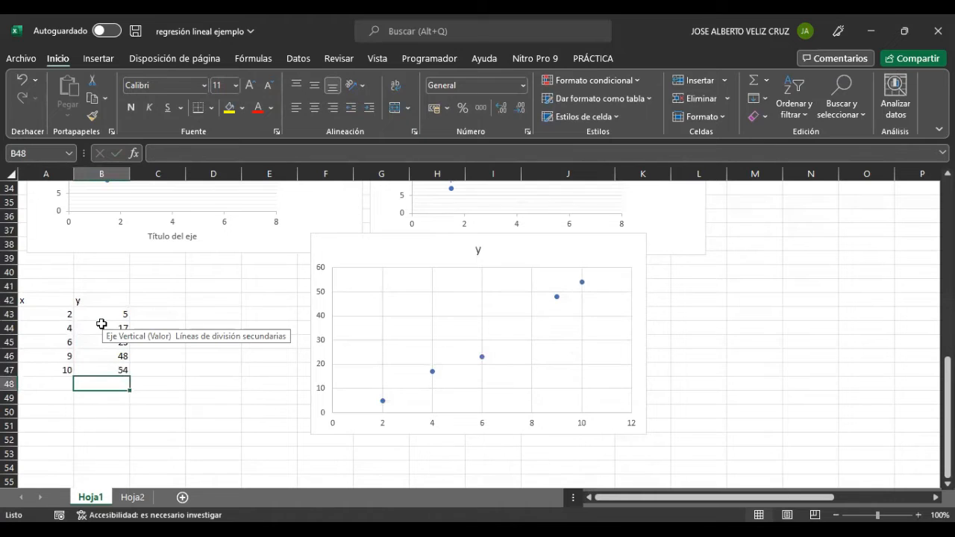
- Change the y values in B47, B45 and B44 to 25, 20 and 3 respectively
key("Up")
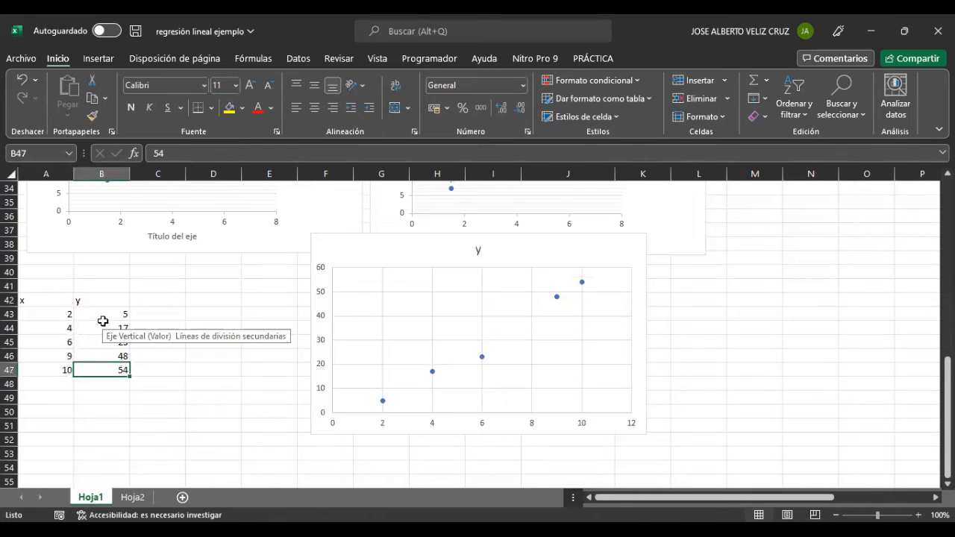
type("25")
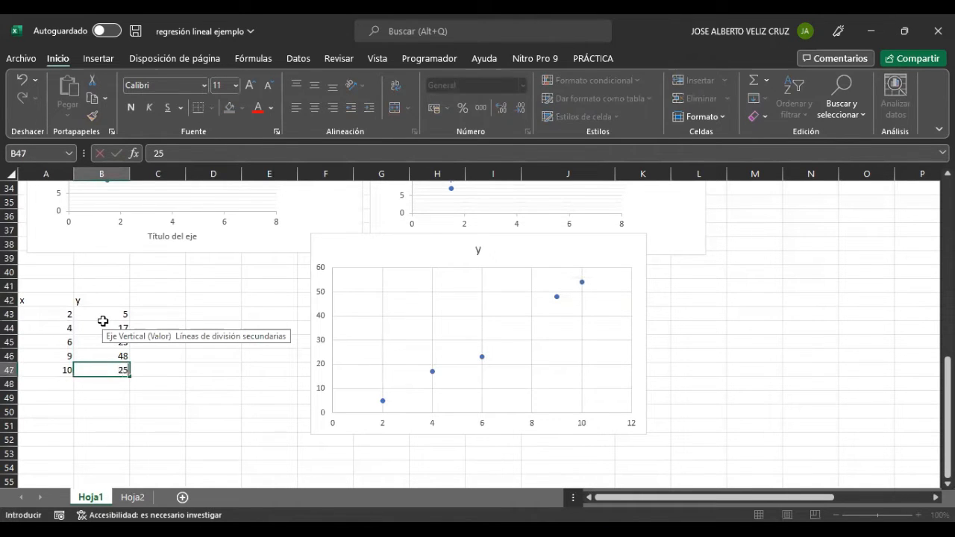
key("Return")
key("Up")
key("Up")
key("Up")
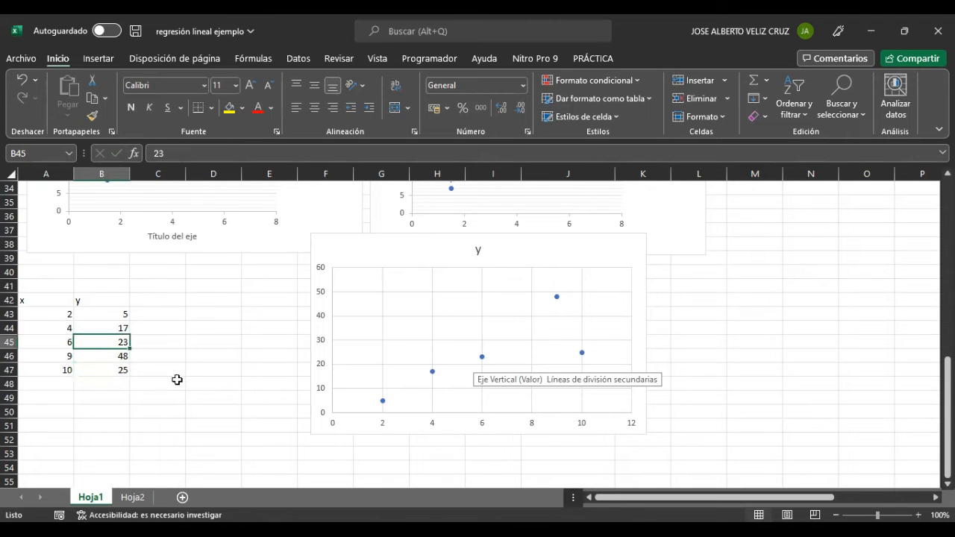
type("20")
key("Return")
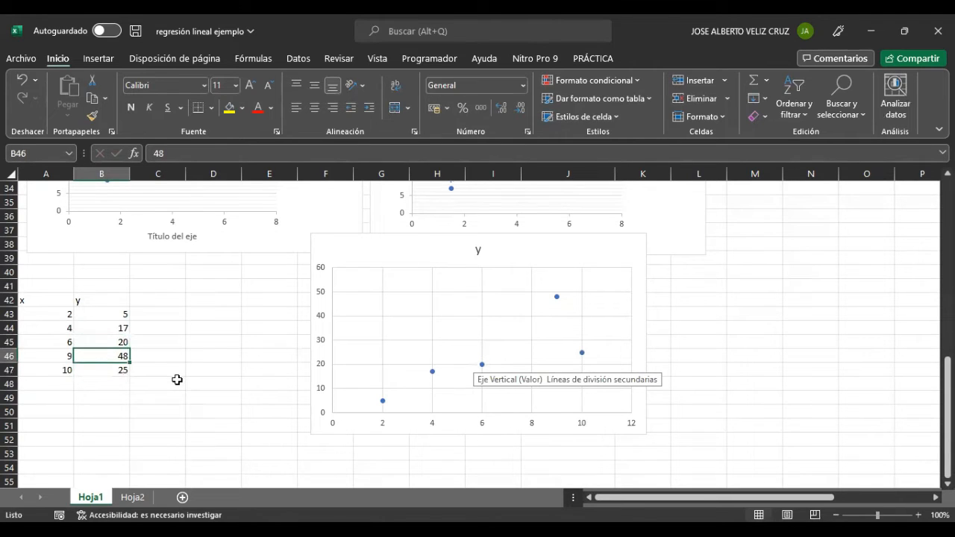
left_click(124, 326)
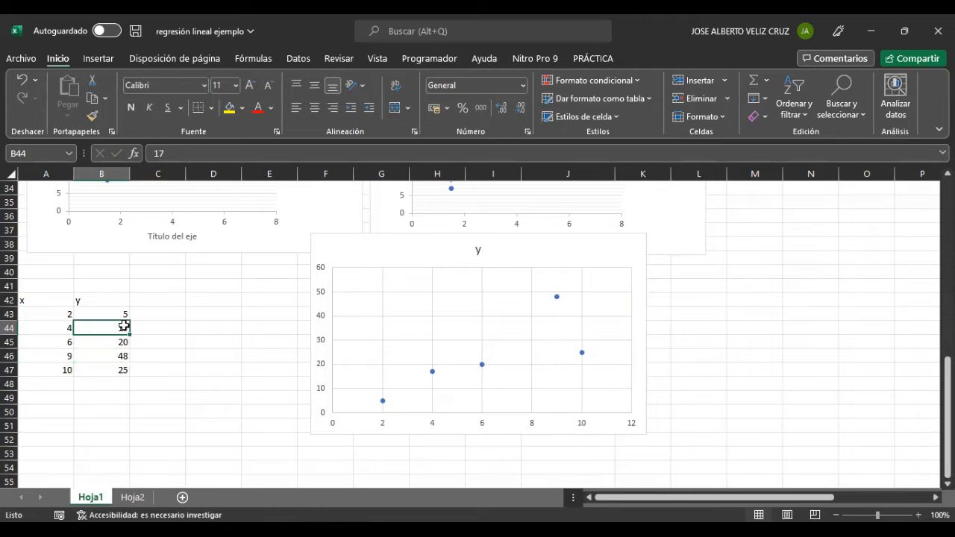
type("3")
key("Return")
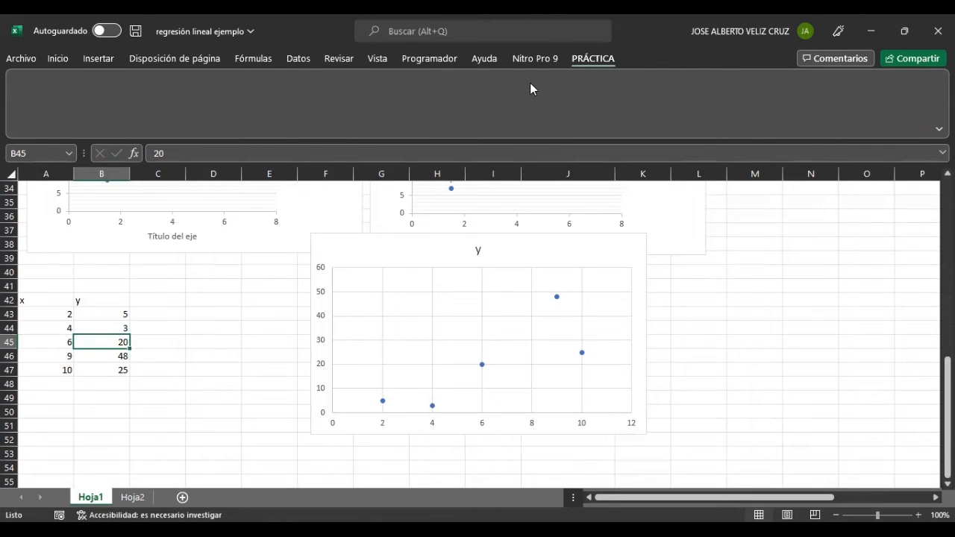
- Apply the quick layout with a linear trendline, equation and R² to the new scatter chart and select its equation label
left_click(302, 216)
scroll(267, 81, "up", 7)
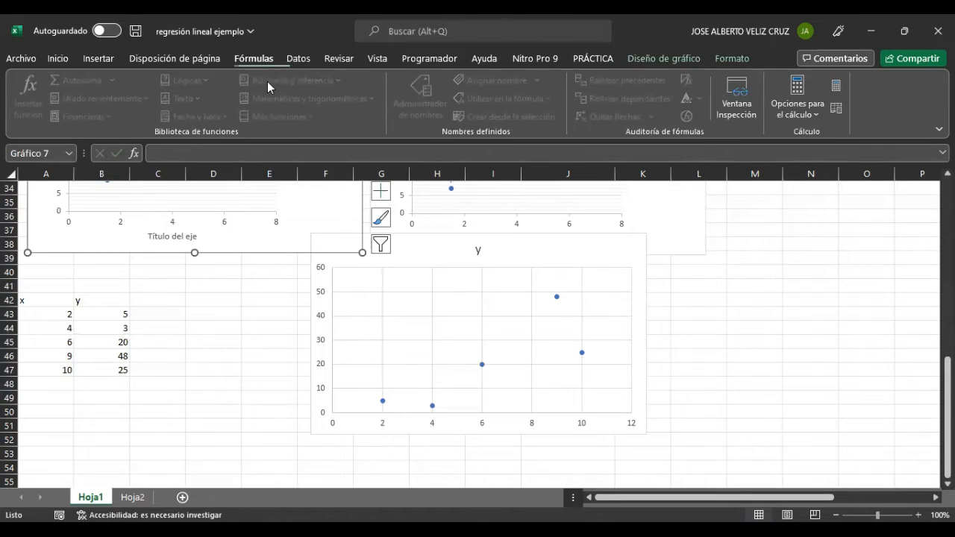
left_click(398, 335)
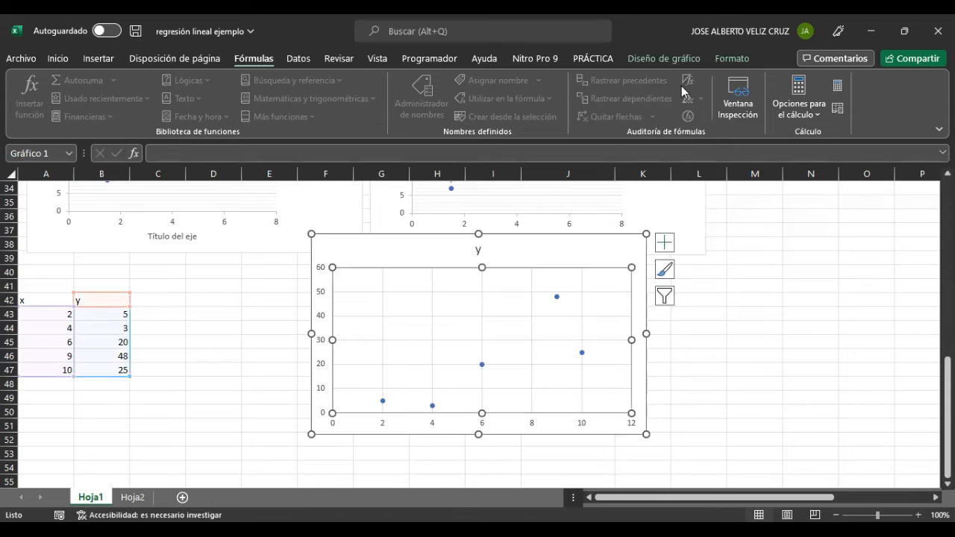
scroll(684, 86, "down", 8)
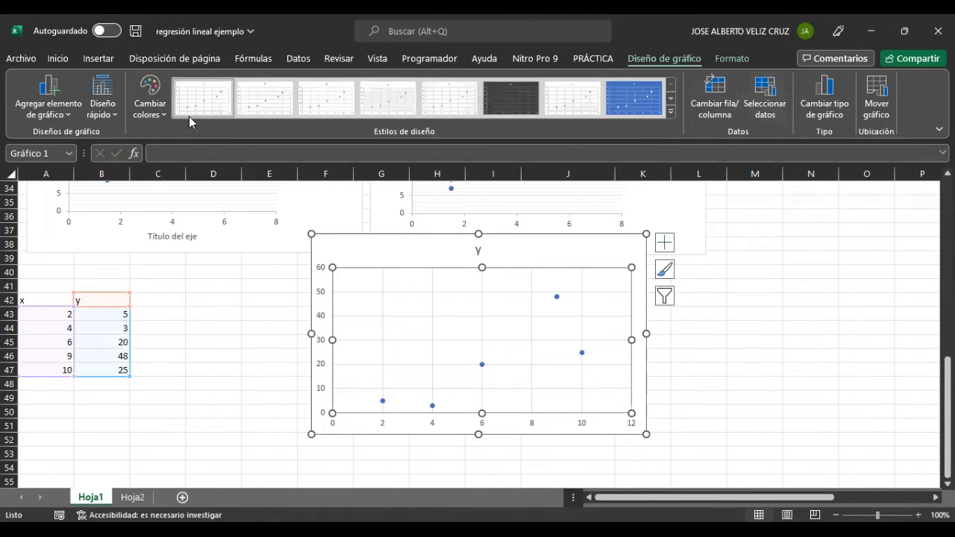
left_click(110, 112)
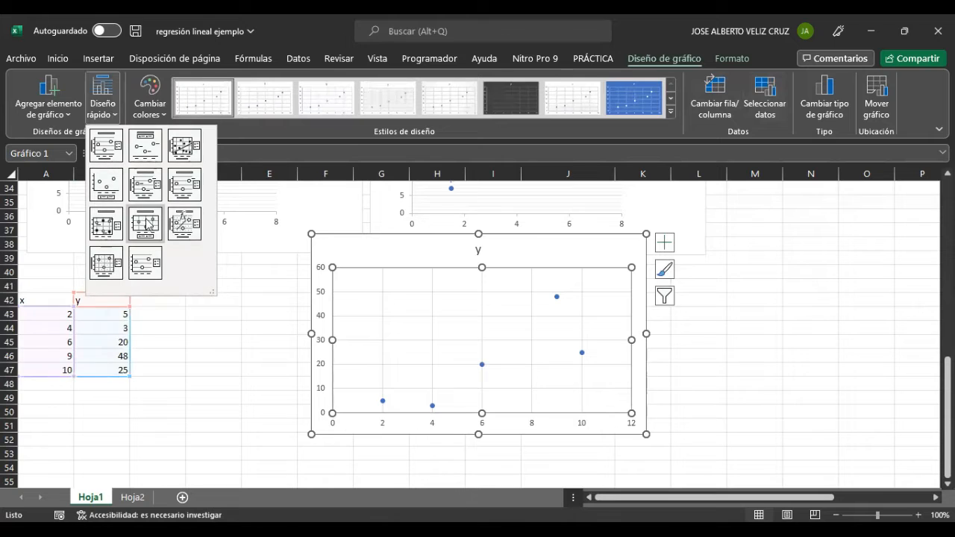
left_click(179, 224)
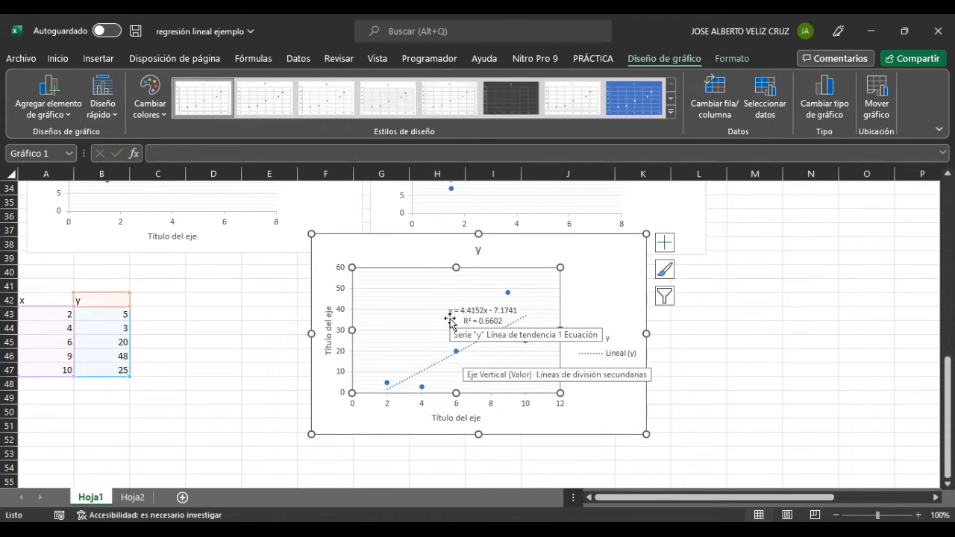
left_click(493, 320)
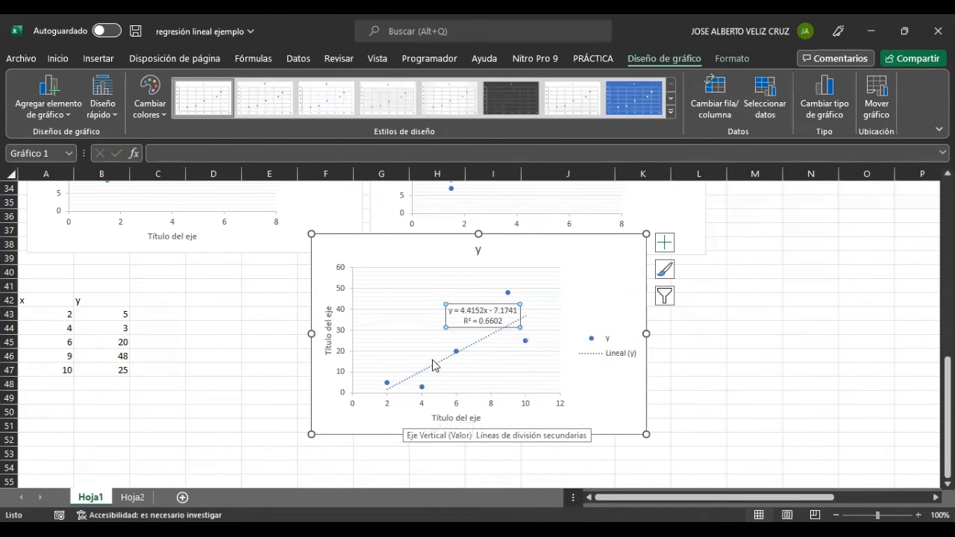
- Change the x values in A44, A45 and A47 to 2.2, 6.8 and 10.8
left_click(55, 327)
type("2.")
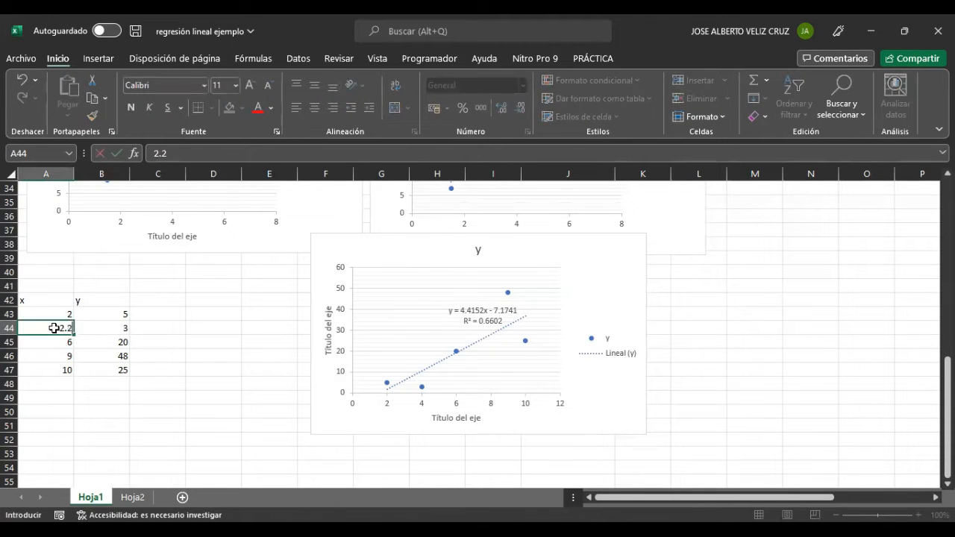
type("2")
key("Return")
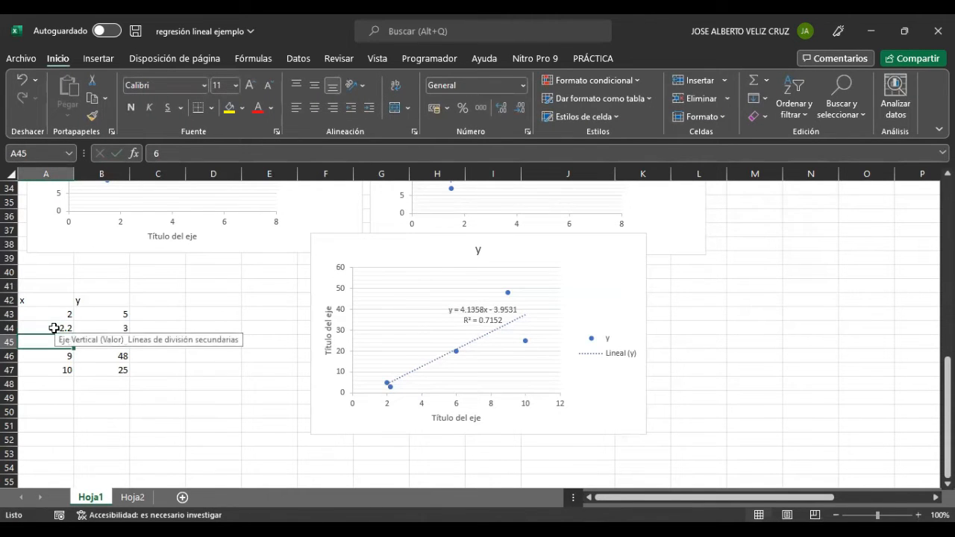
type("6.8")
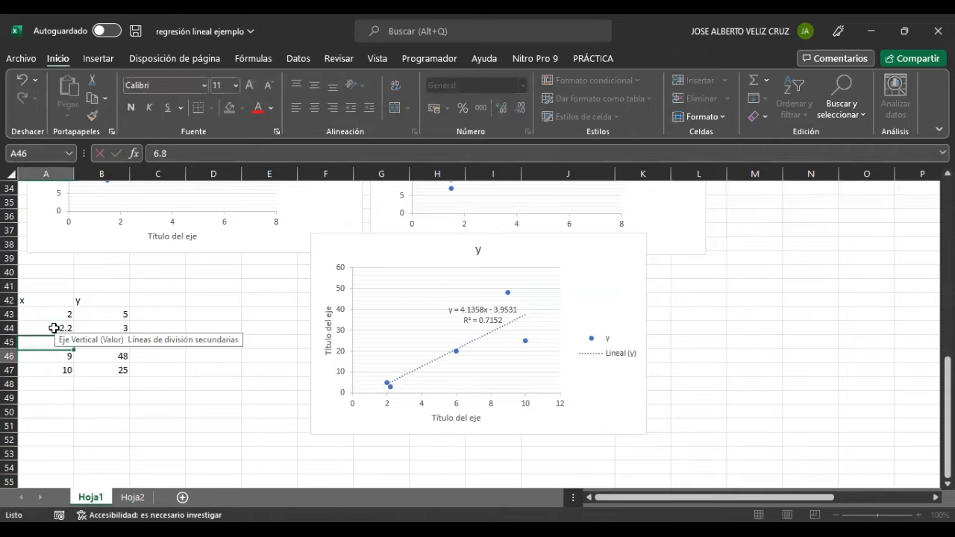
key("Return")
key("Return")
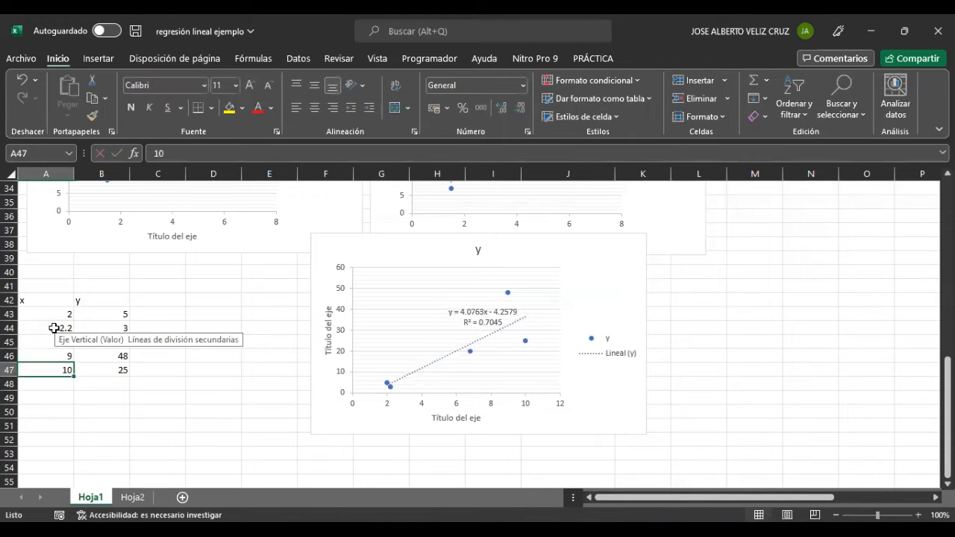
type("10.8")
key("Return")
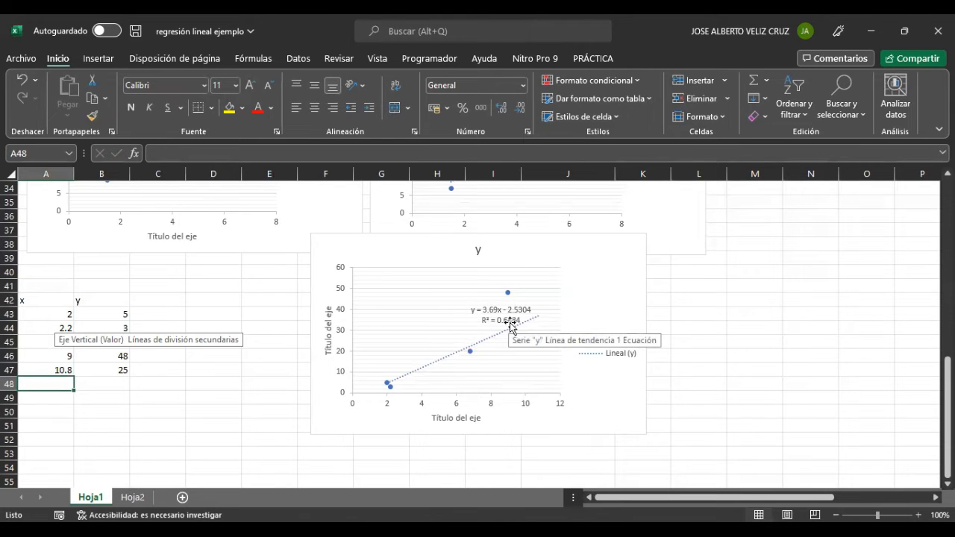
- Set the x values in A47 to 20 and A45 to 50, and select the table A42:B47
left_click(56, 371)
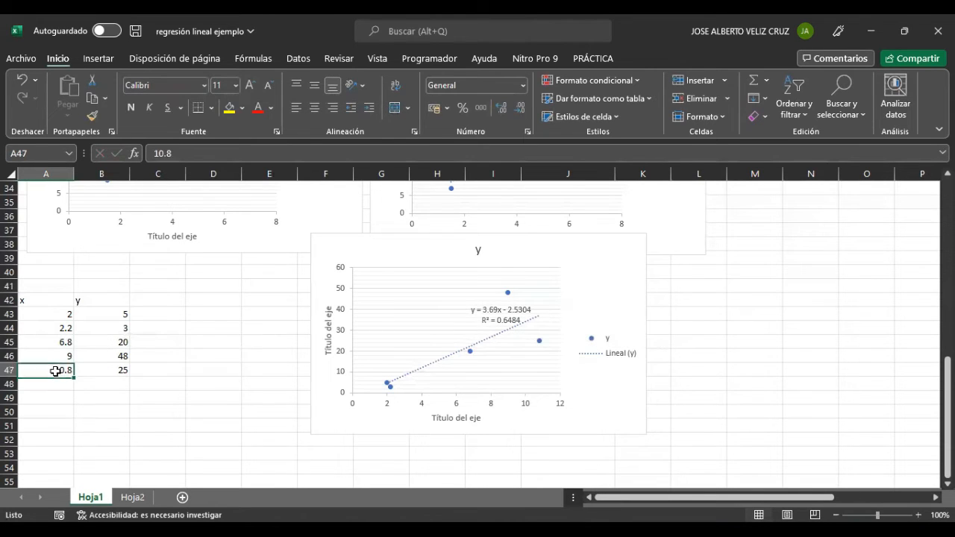
type("20")
key("Return")
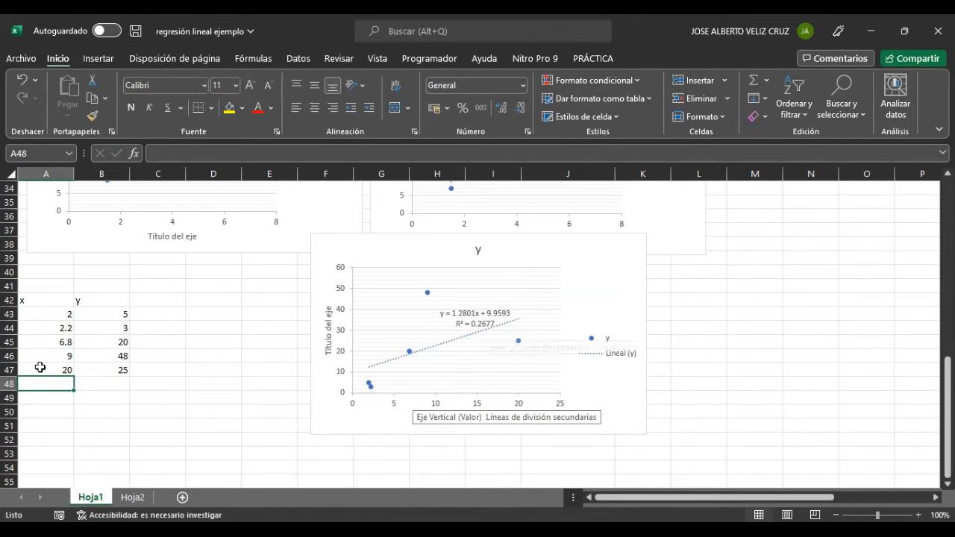
left_click(54, 343)
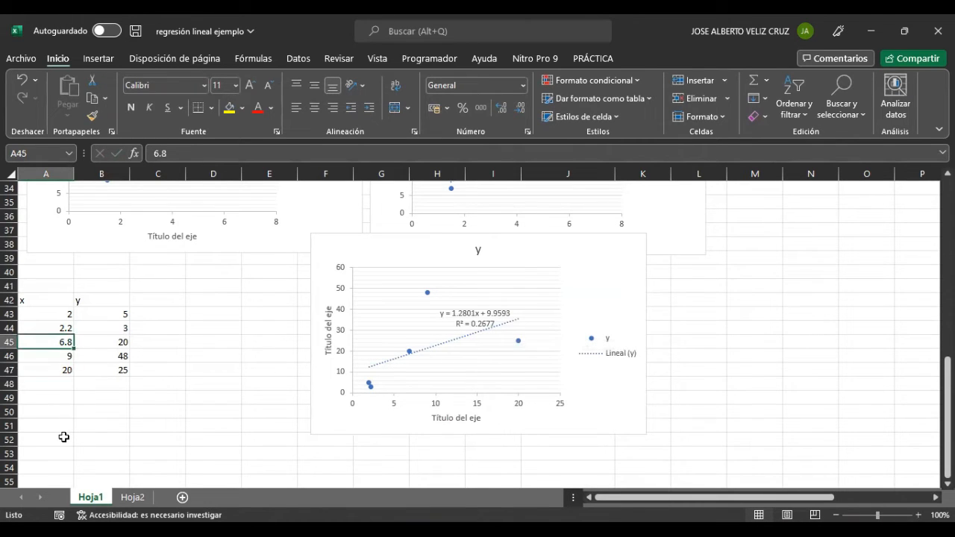
type("50")
key("Tab")
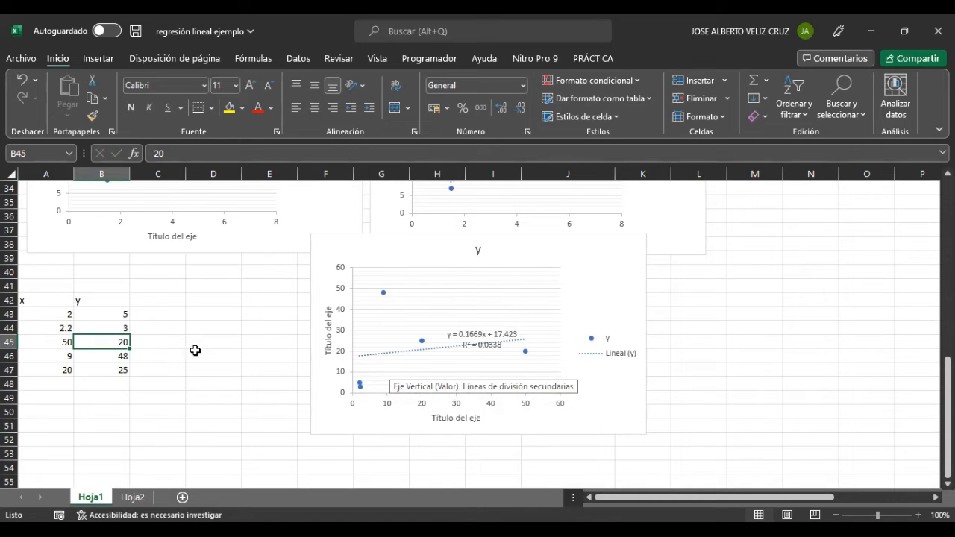
left_click_drag(46, 302, 111, 378)
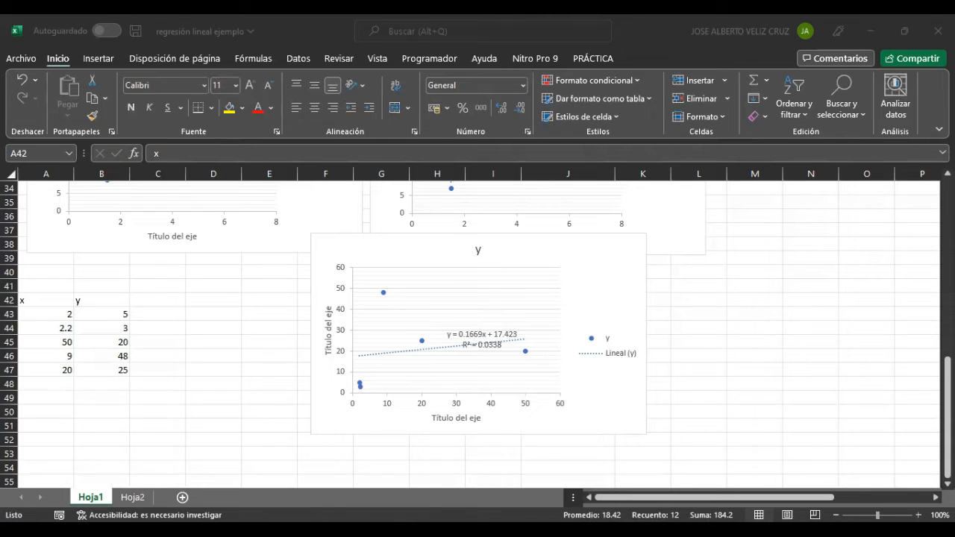
- Set the x values in A46 to 119 and A43 to 0.03
left_click(53, 357)
left_click(52, 357)
type("1")
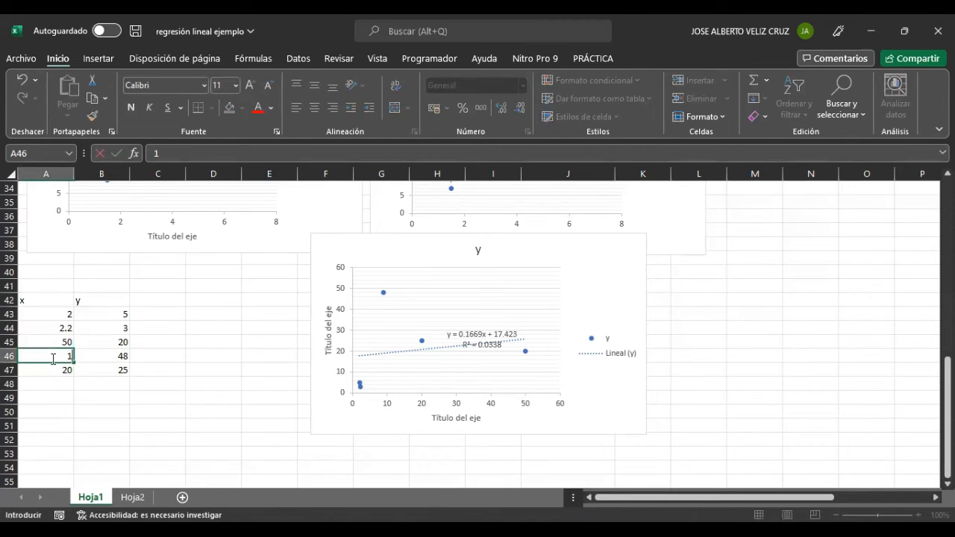
type("19")
key("Return")
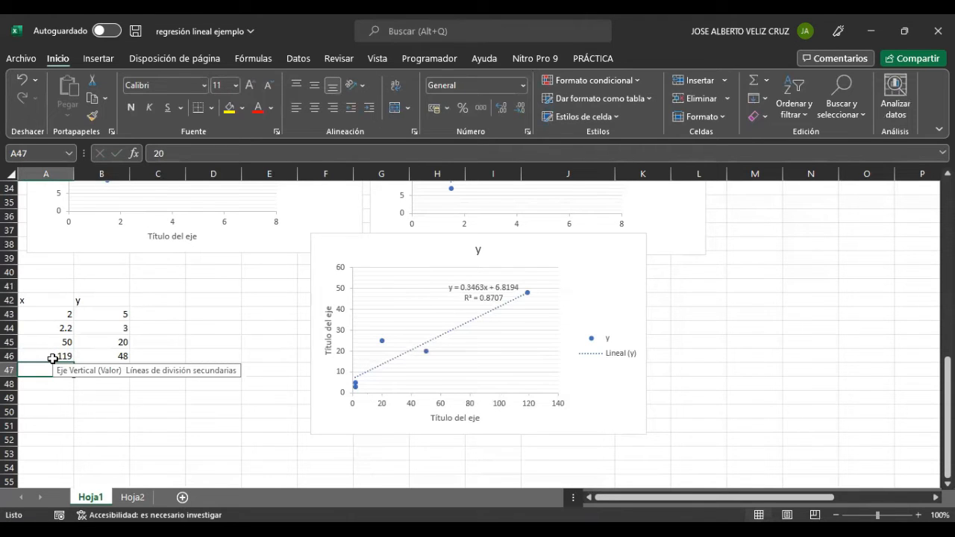
left_click(52, 357)
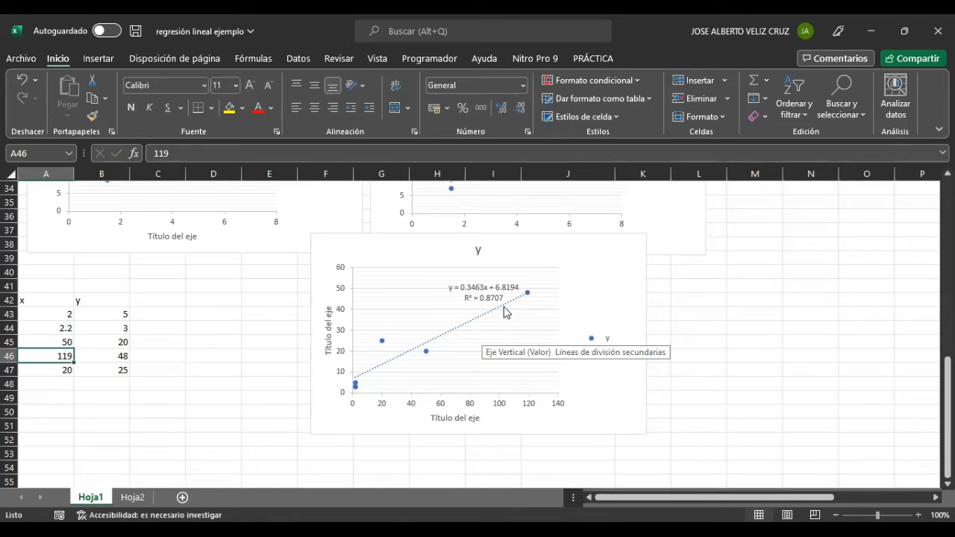
left_click(63, 314)
type("0.03")
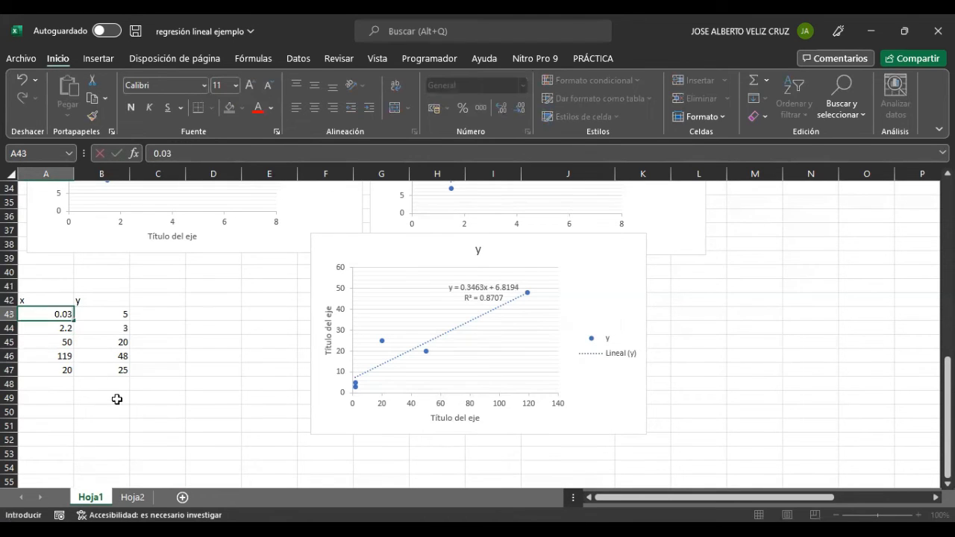
left_click(172, 348)
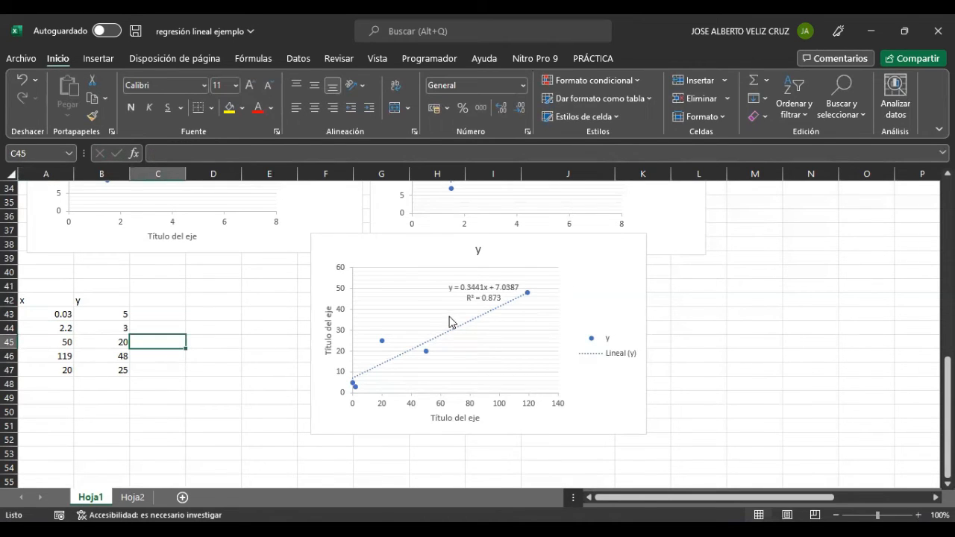
- Try 45, 90 and 115 in turn as the y value in B43
left_click(108, 315)
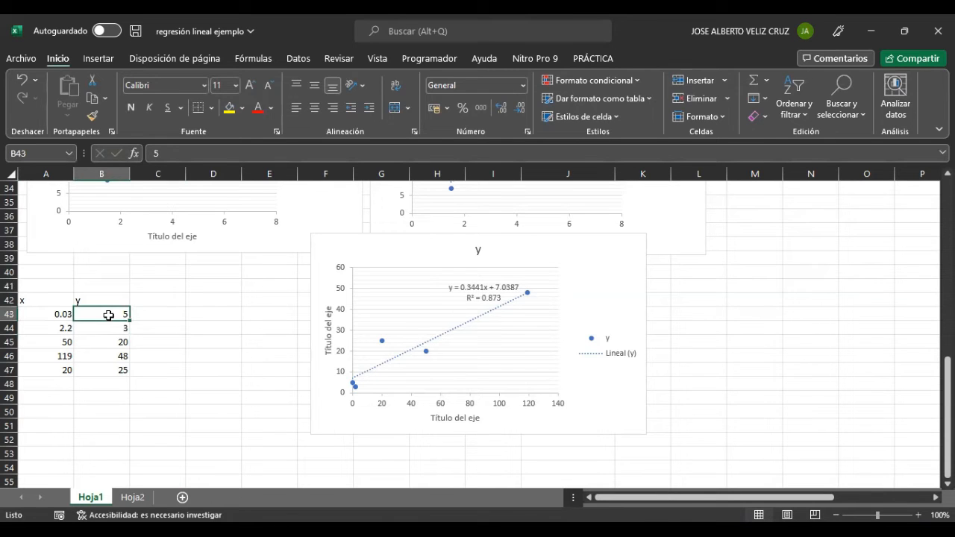
type("5")
key("Return")
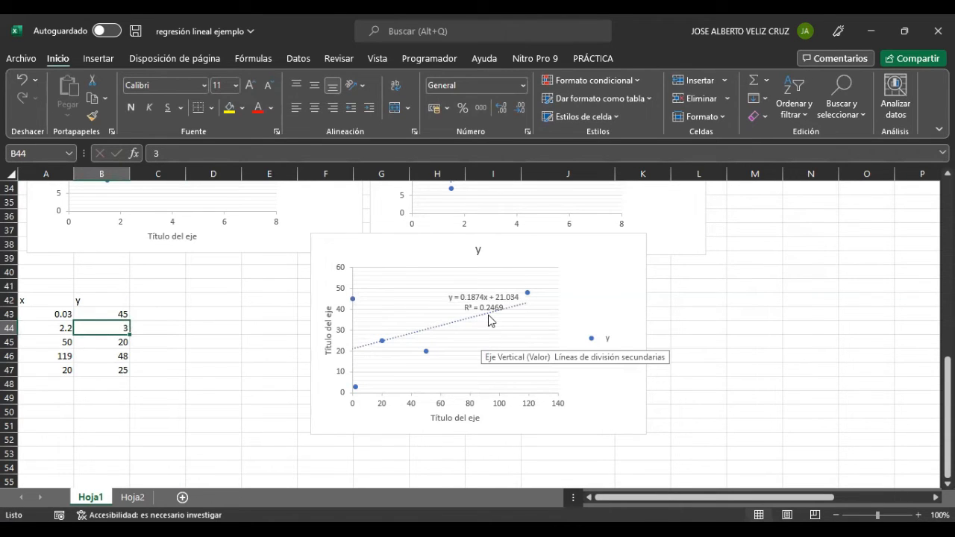
left_click(105, 315)
type("90")
key("Return")
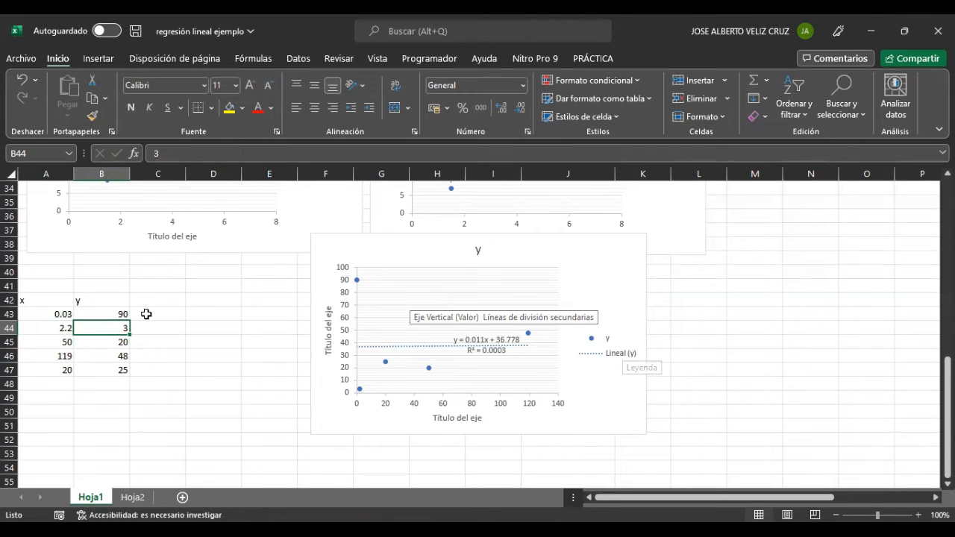
left_click(113, 315)
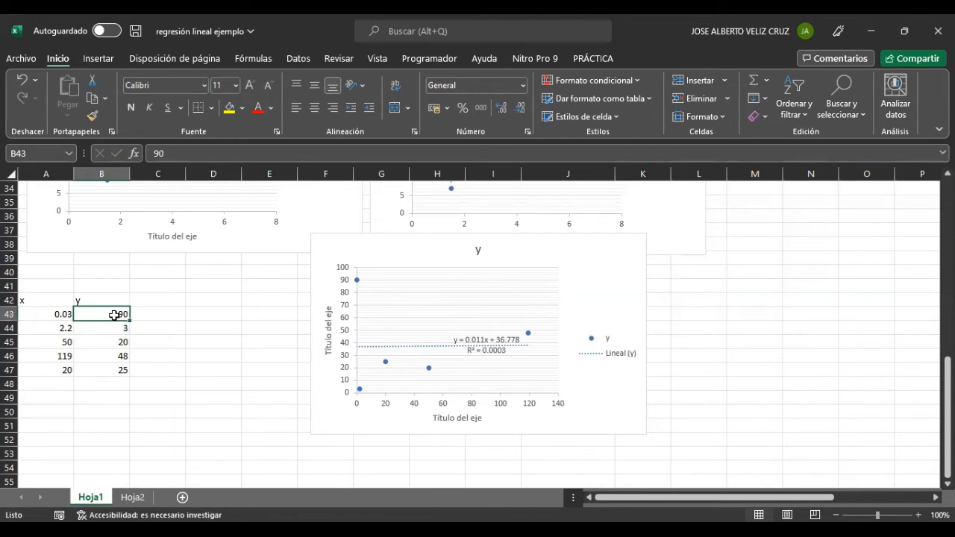
type("115")
key("Return")
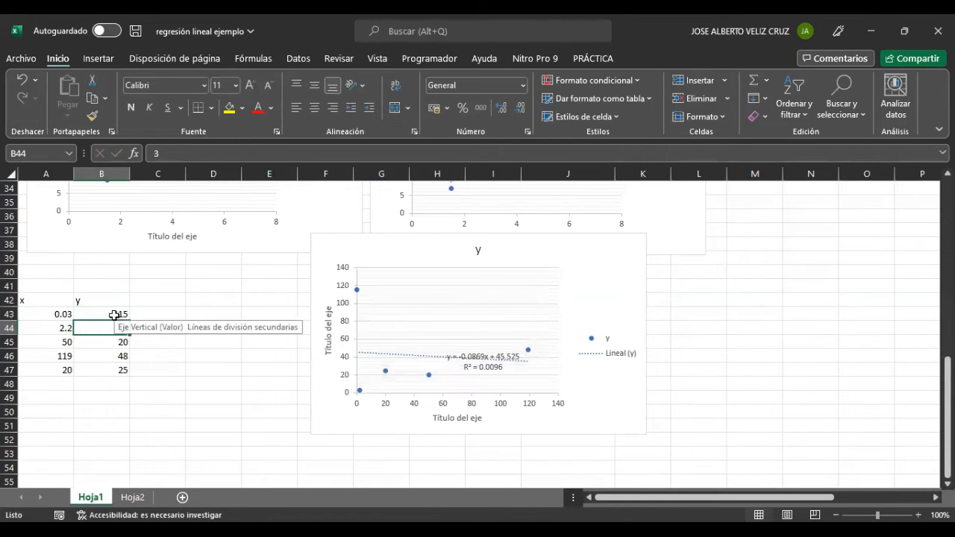
- Set the y value in B43 to 345
left_click(113, 315)
key("Return")
left_click(114, 315)
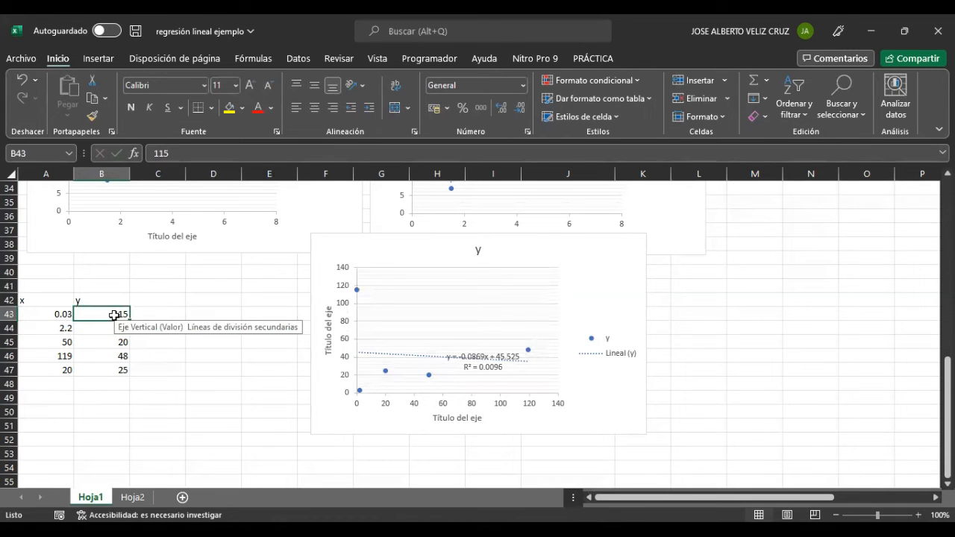
type("345")
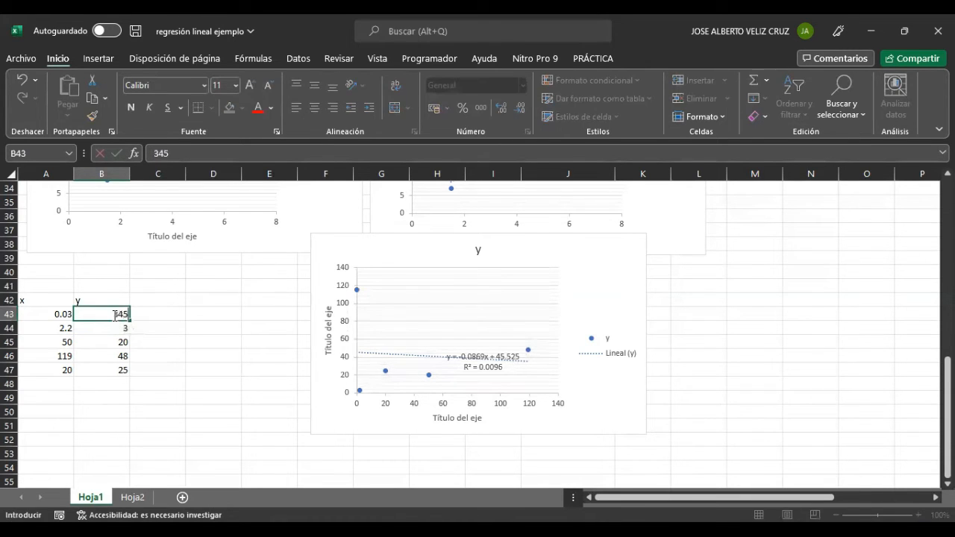
key("Return")
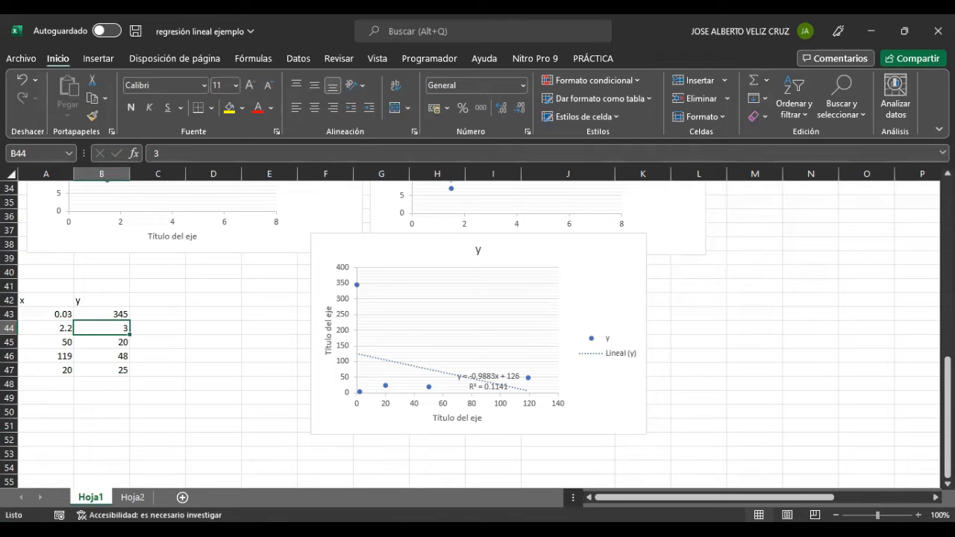
- Set the y value in B44 to 300
left_click(122, 313)
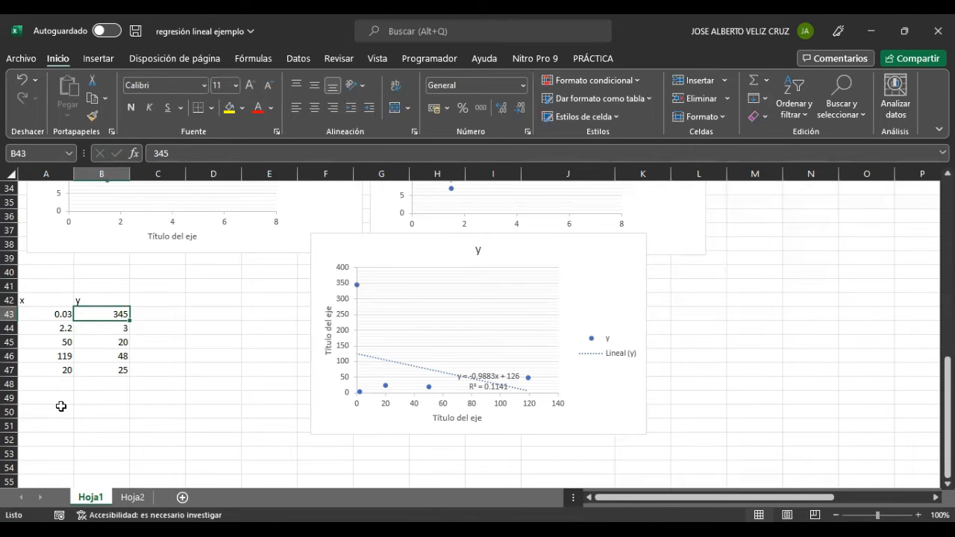
left_click(96, 328)
type("300")
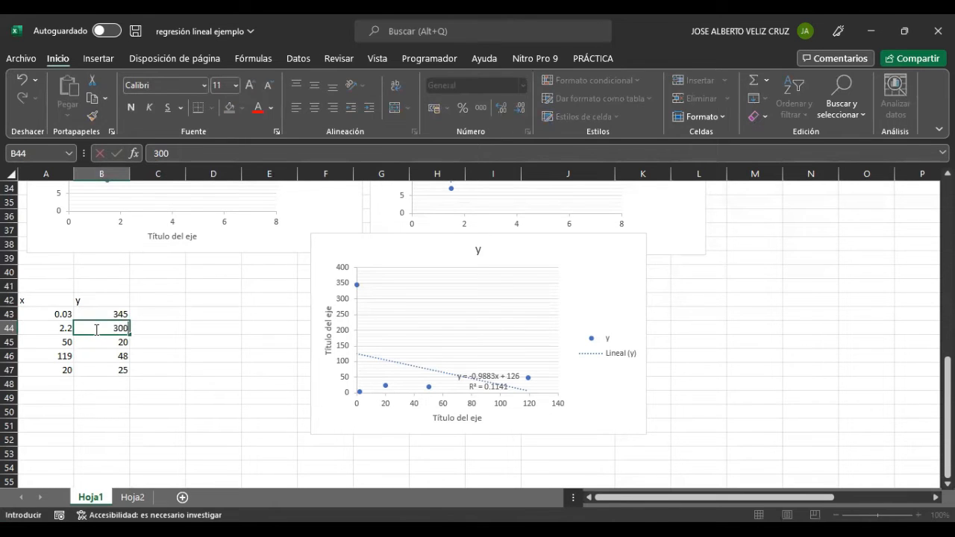
key("Return")
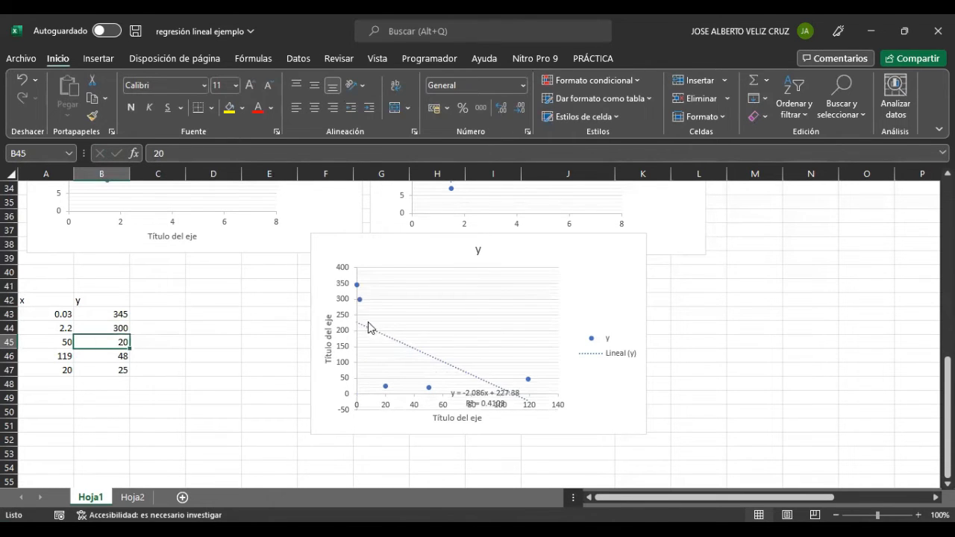
- Enlarge the lower scatter chart slightly and set the y value in B44 to 100
left_click(639, 428)
left_click_drag(646, 434, 665, 468)
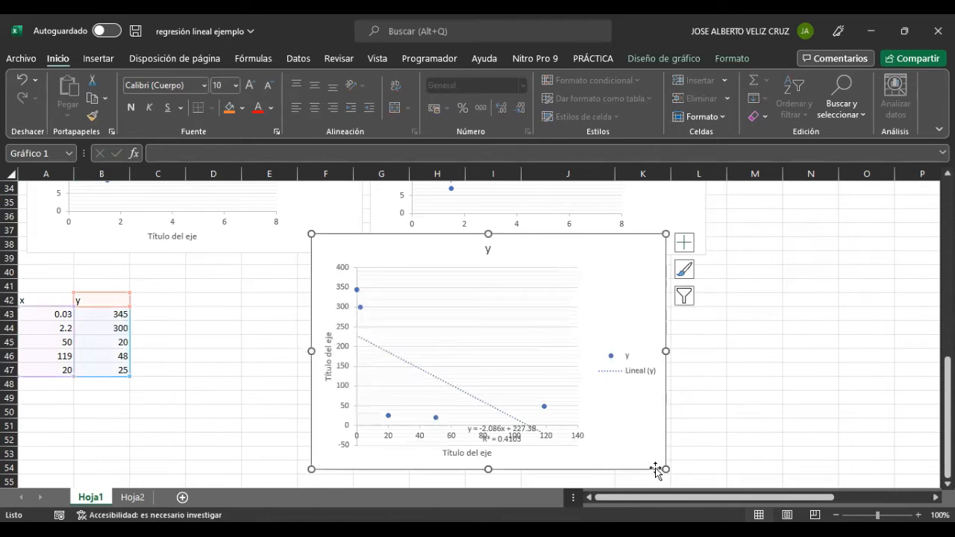
left_click(106, 326)
type("100")
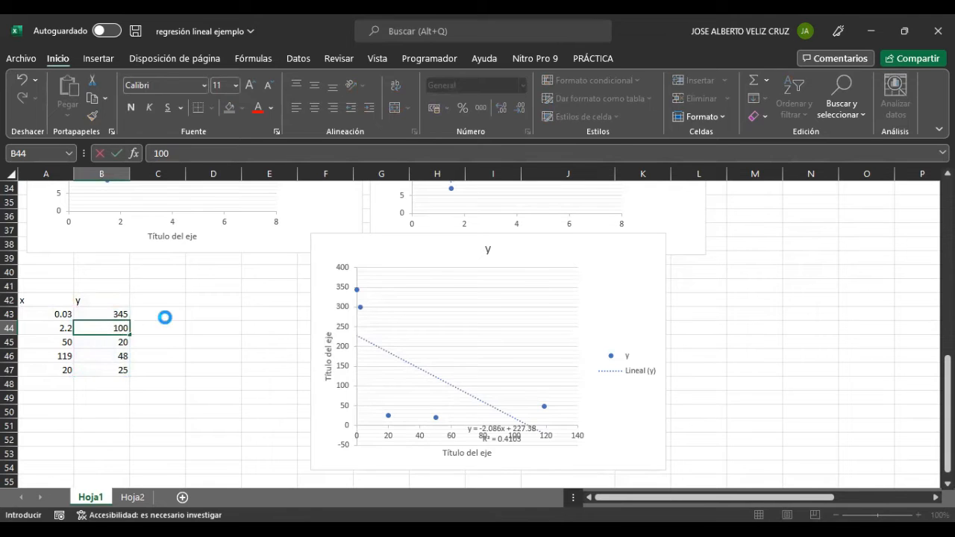
left_click(164, 317)
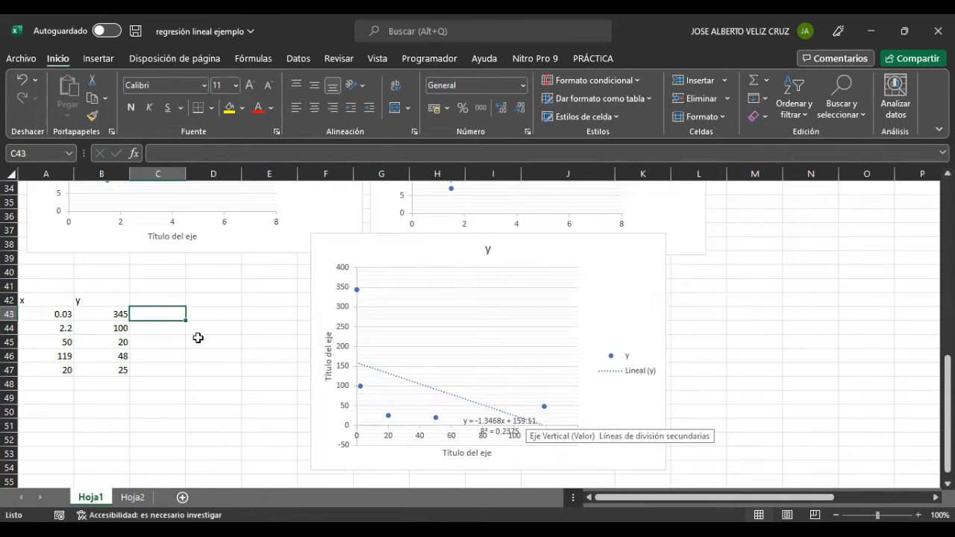
- Set the y value in B43 to 5
scroll(202, 342, "up", 5)
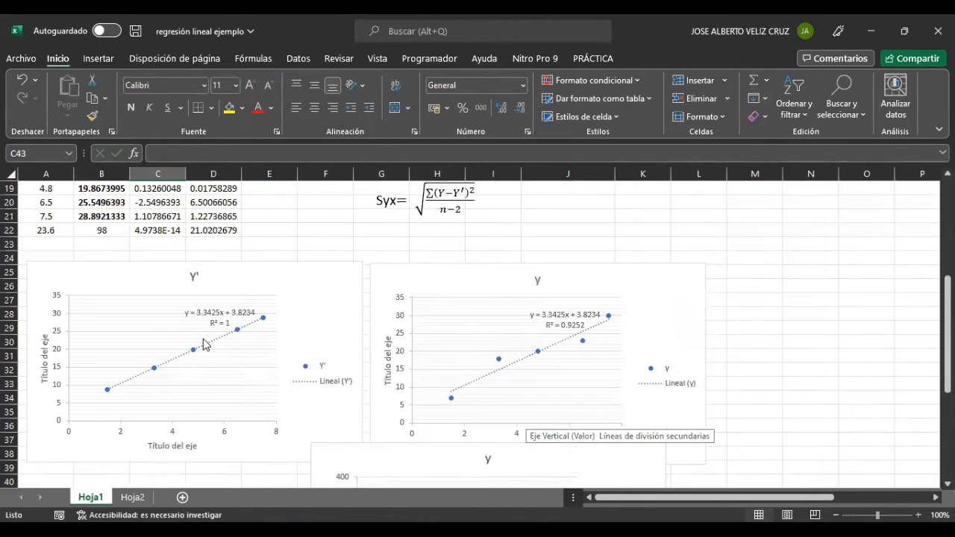
scroll(206, 343, "up", 6)
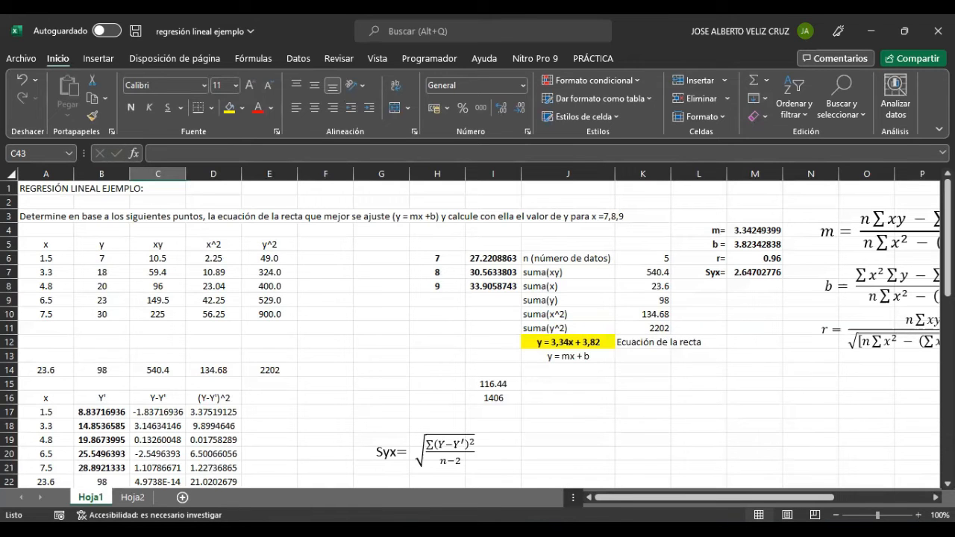
scroll(377, 339, "down", 6)
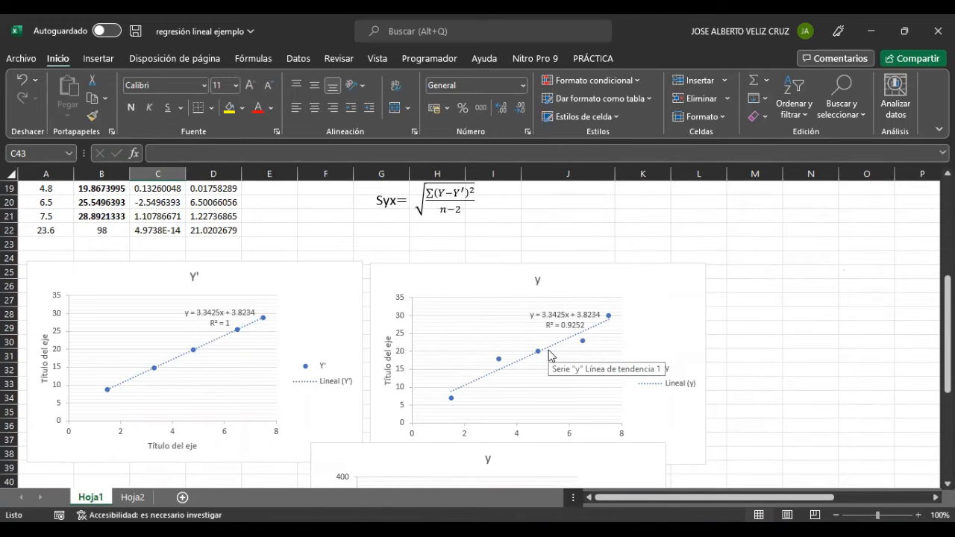
scroll(440, 389, "down", 5)
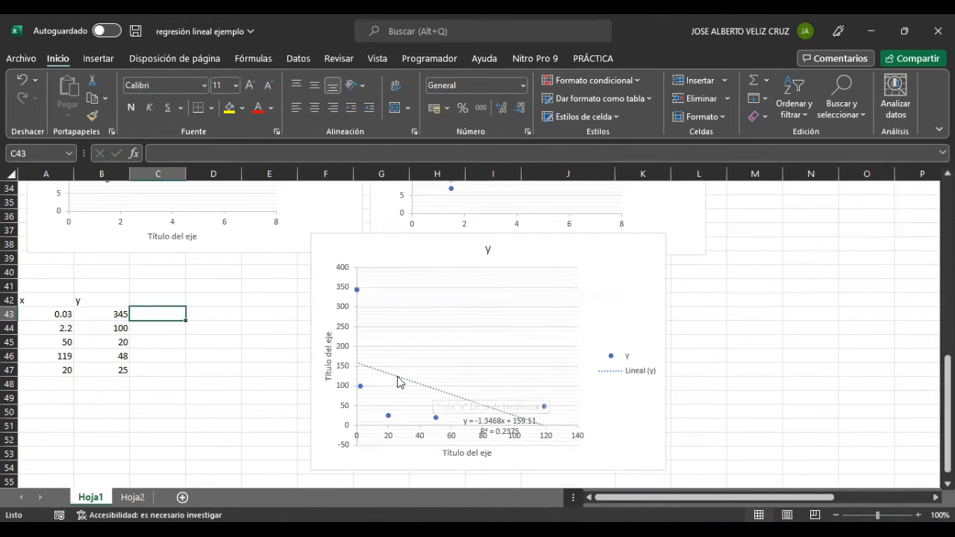
left_click(118, 312)
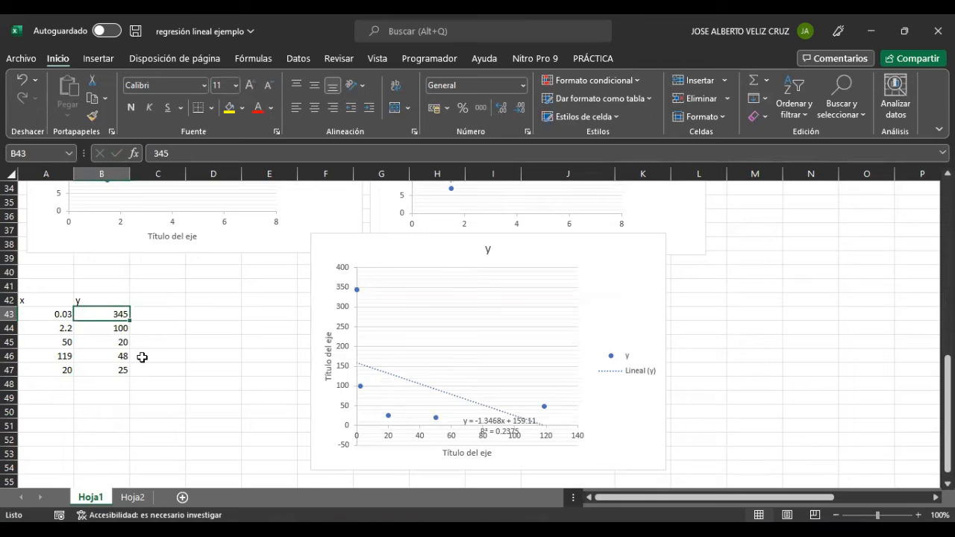
type("5")
key("Return")
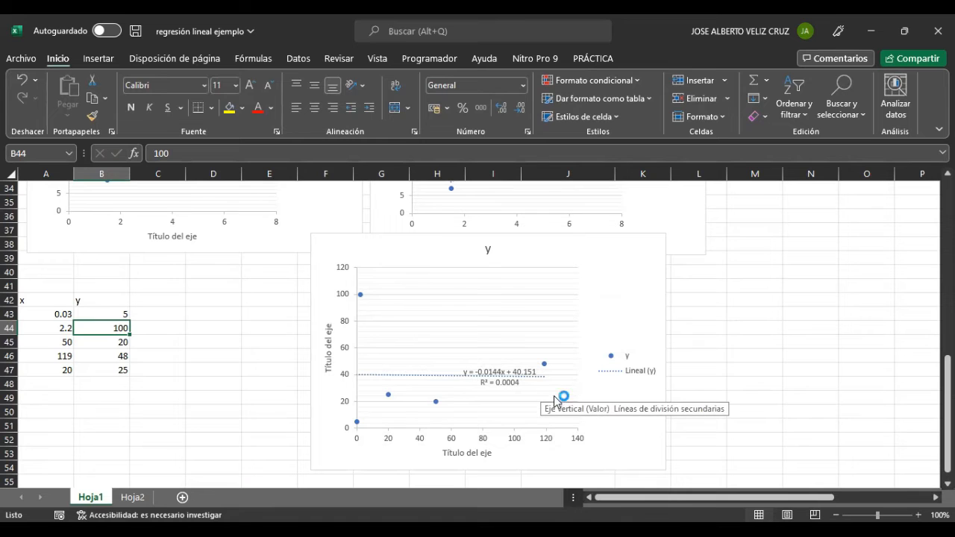
- Examine the example's x-y data in A5:B10 and the correlation coefficient formula in M6
scroll(501, 361, "up", 4)
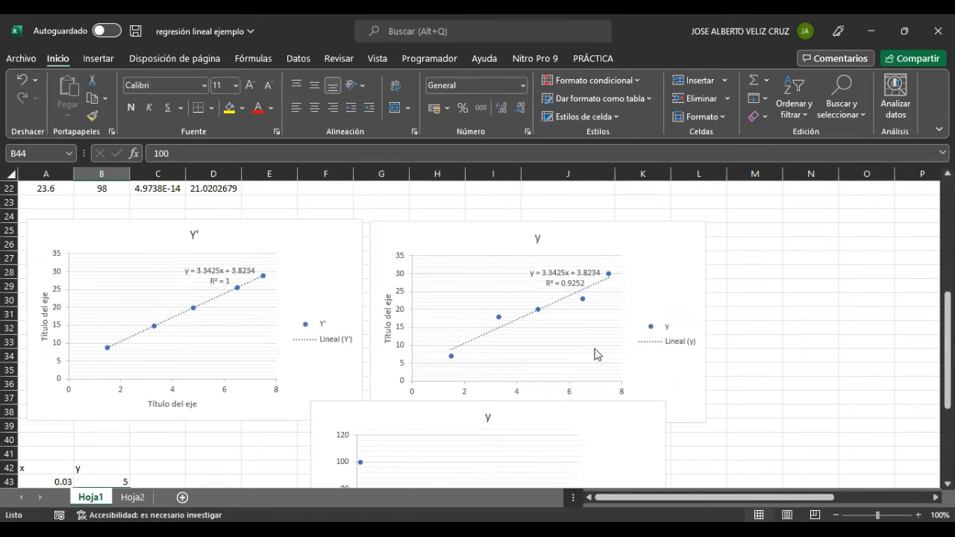
scroll(597, 354, "up", 7)
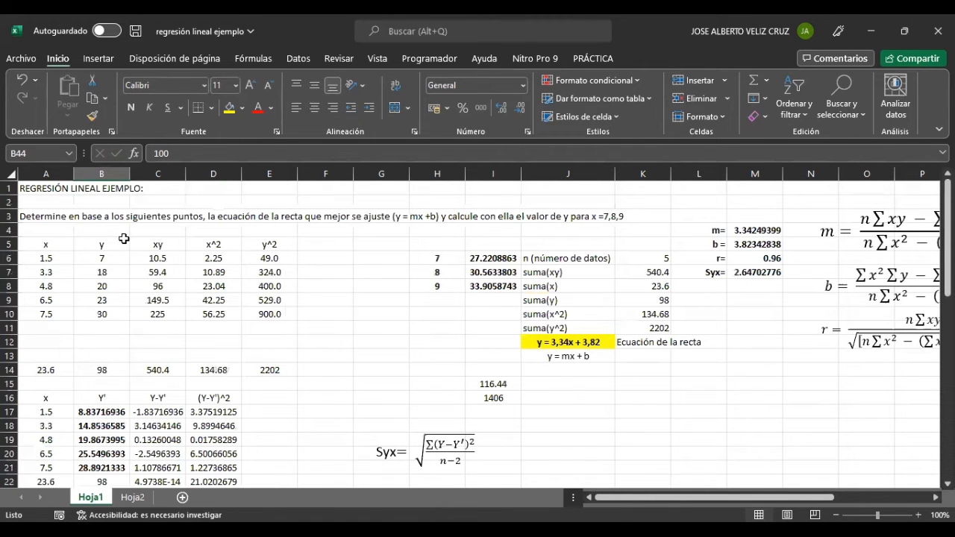
left_click_drag(42, 247, 109, 302)
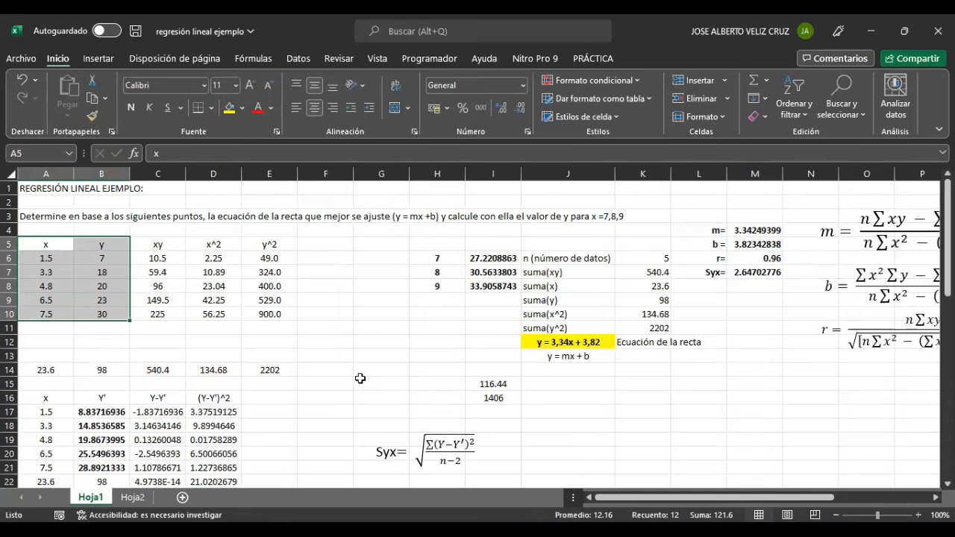
left_click_drag(739, 498, 809, 508)
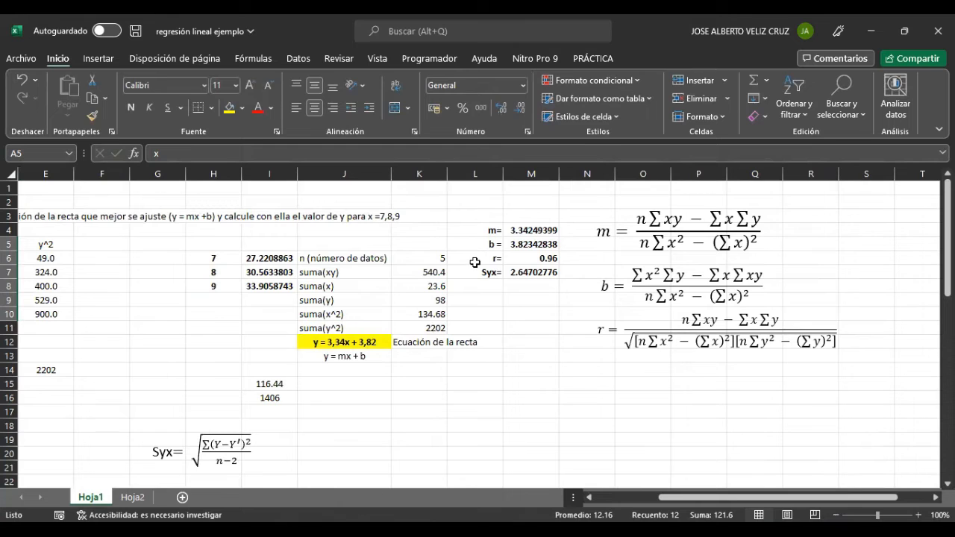
left_click(519, 259)
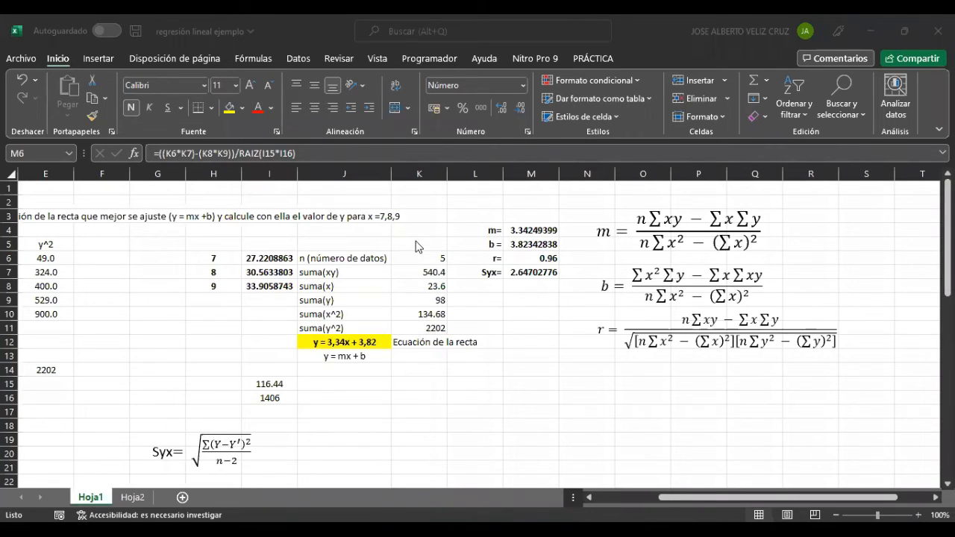
- Examine the calculation table A5:E10, the sums in K6:K11 and the formulas for m, b and r in M4:M6
left_click(665, 497)
left_click_drag(662, 494, 595, 506)
scroll(365, 383, "down", 2)
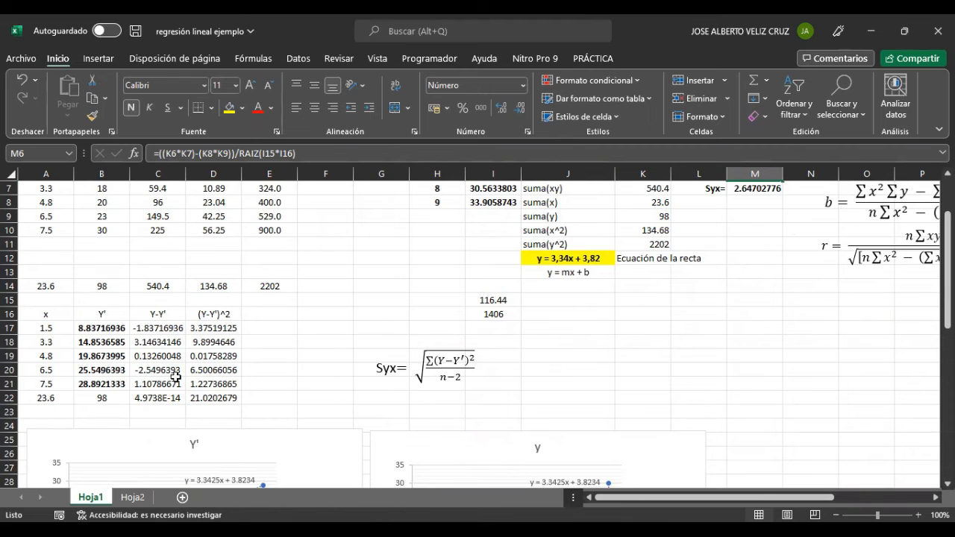
scroll(176, 377, "up", 2)
scroll(175, 376, "up", 1)
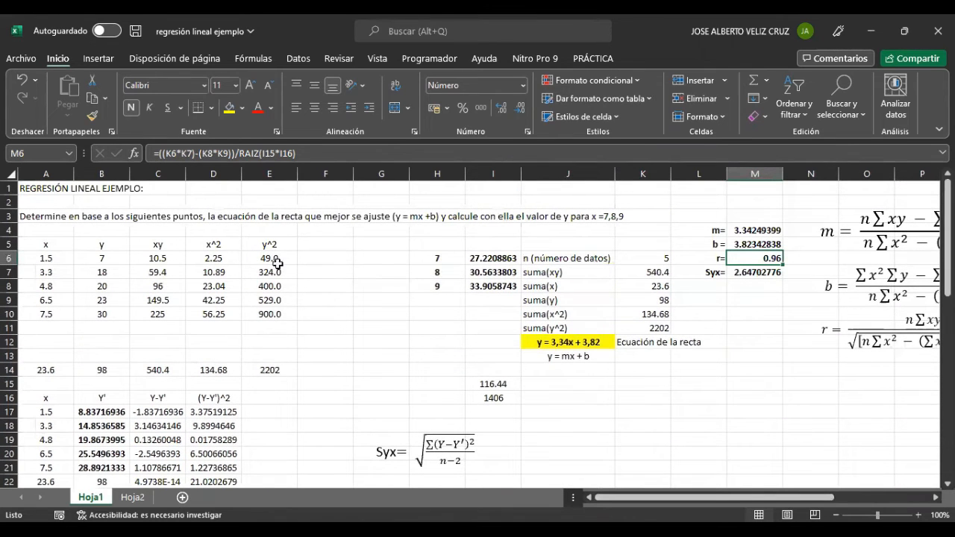
left_click_drag(46, 244, 303, 325)
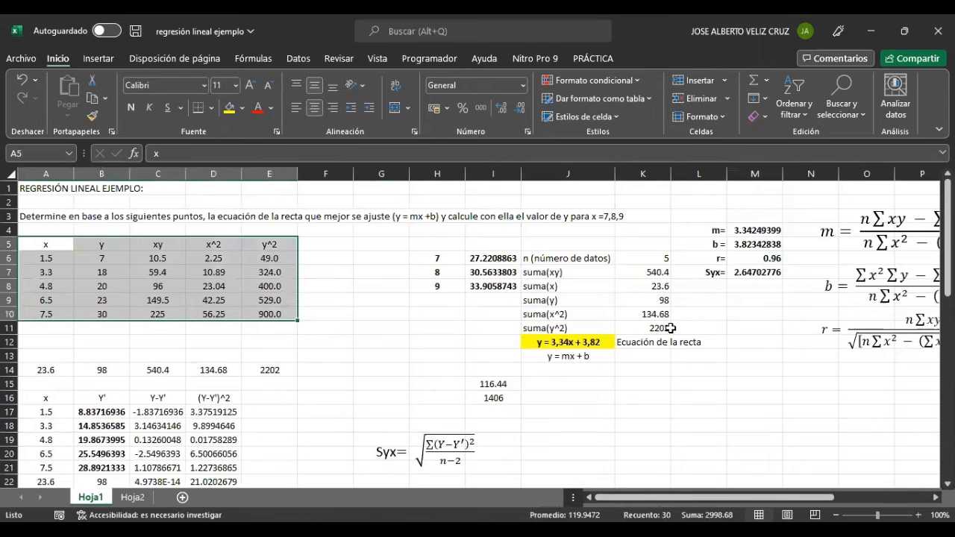
left_click_drag(639, 259, 645, 330)
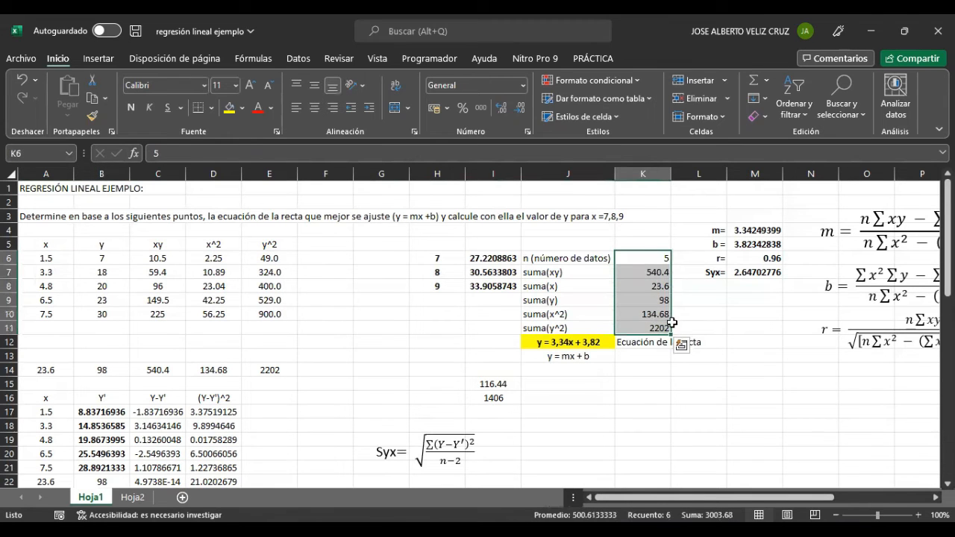
left_click(744, 233)
left_click(744, 245)
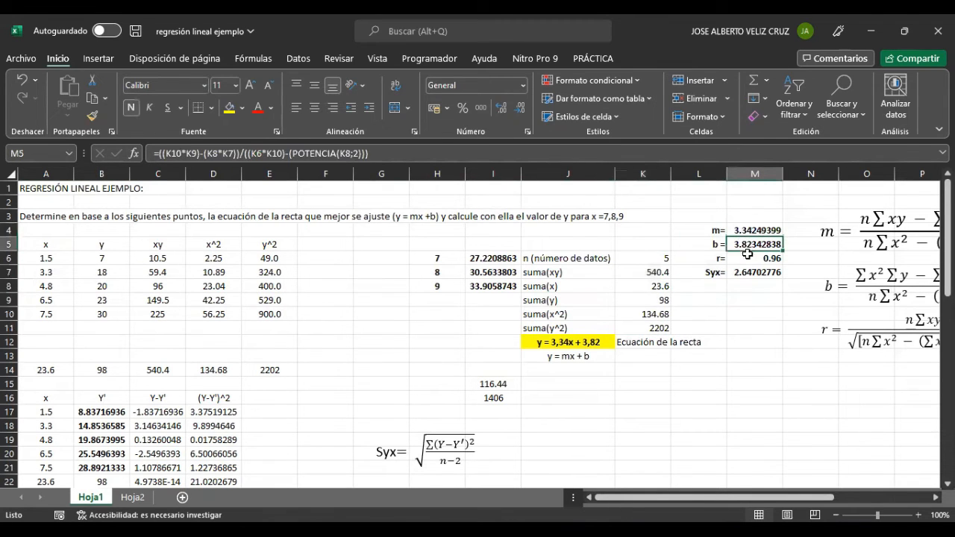
left_click(747, 257)
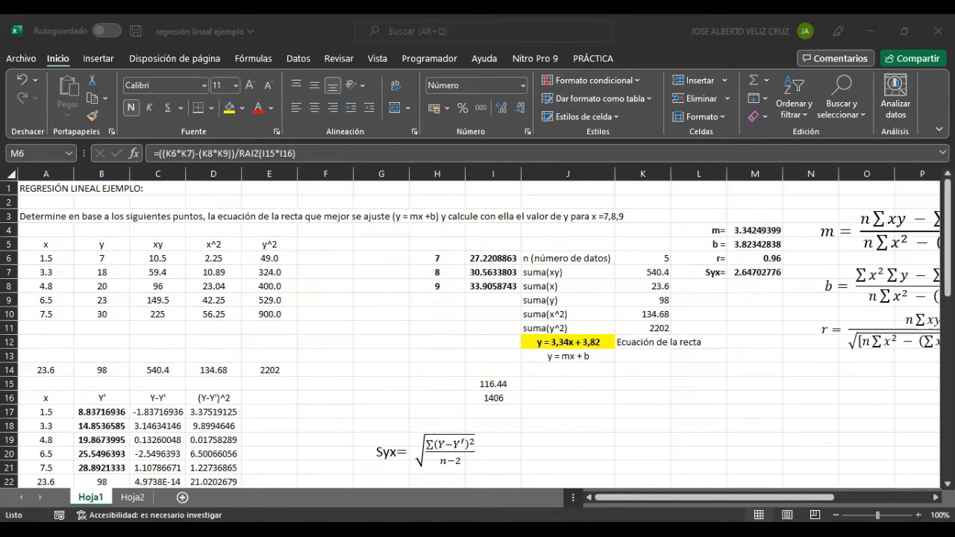
- Set the y value in B44 of the lower data table to 3
scroll(344, 382, "down", 10)
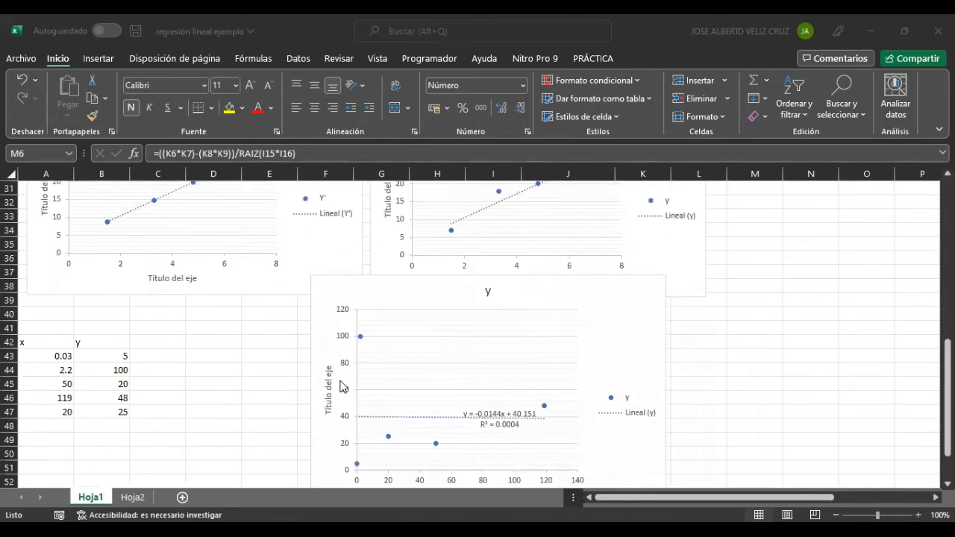
scroll(341, 386, "down", 1)
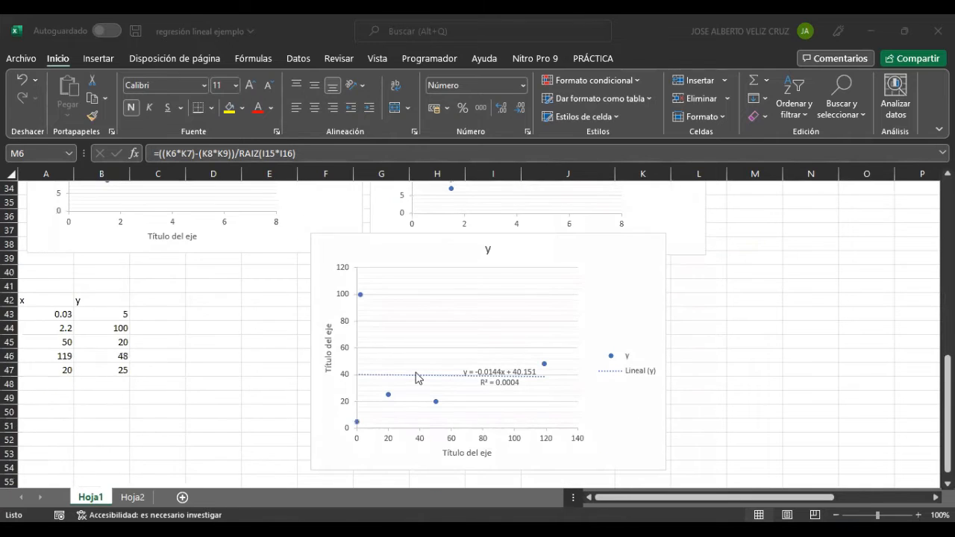
left_click(110, 327)
type("3")
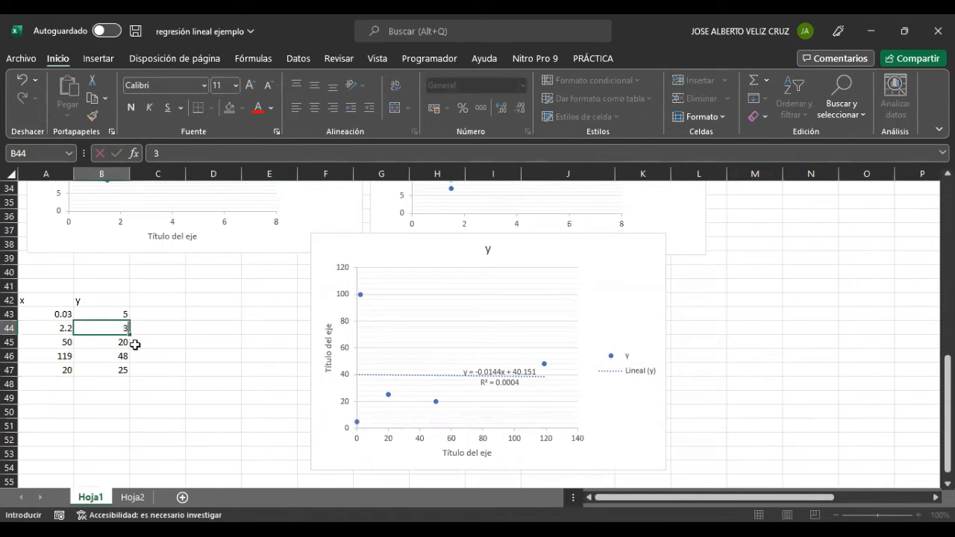
key("Return")
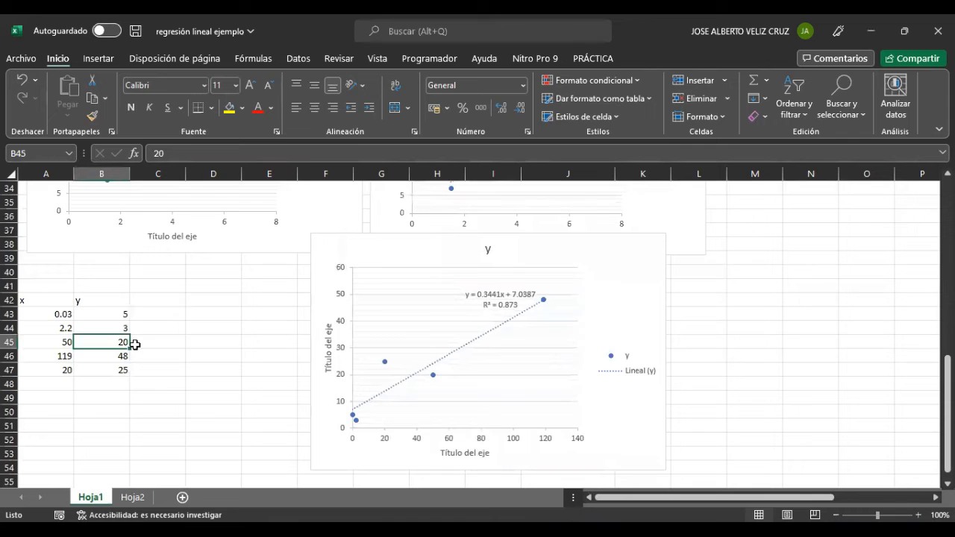
- Set the x values in A46 to 14 and A43 to 1
key("Left")
key("Down")
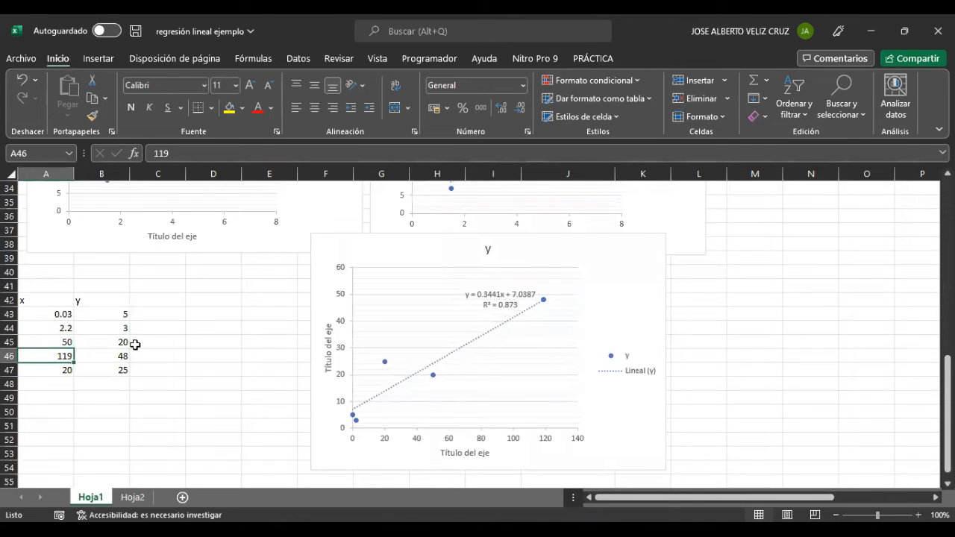
type("14")
key("Up")
key("Up")
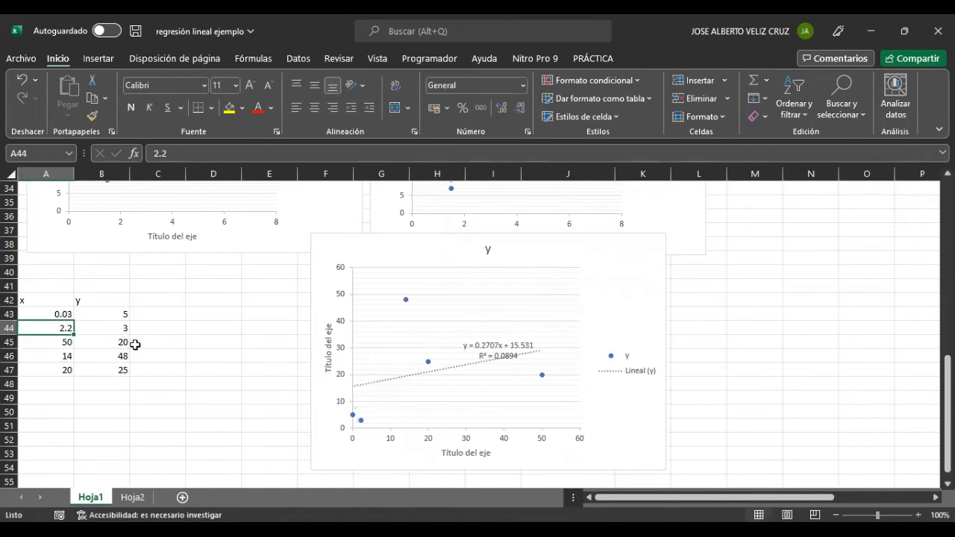
key("Up")
type("1")
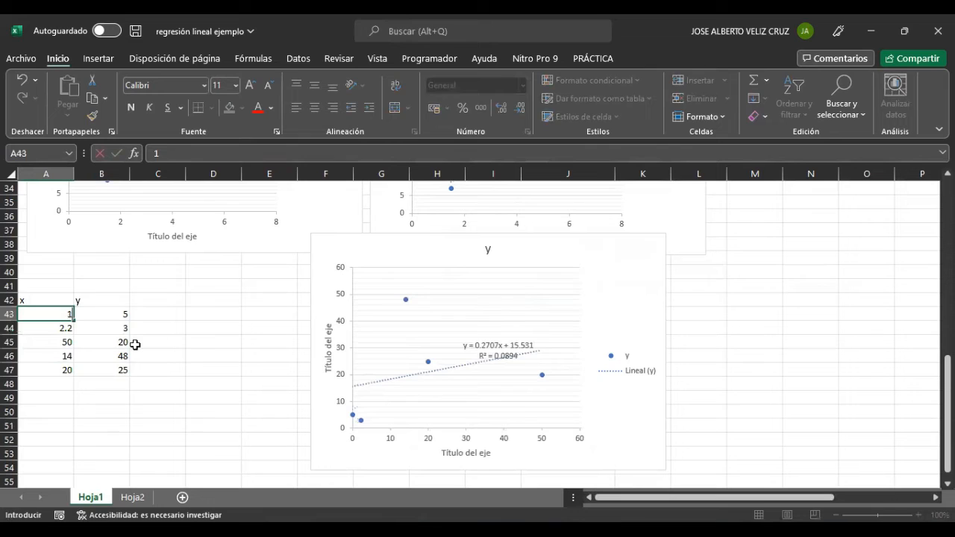
key("Return")
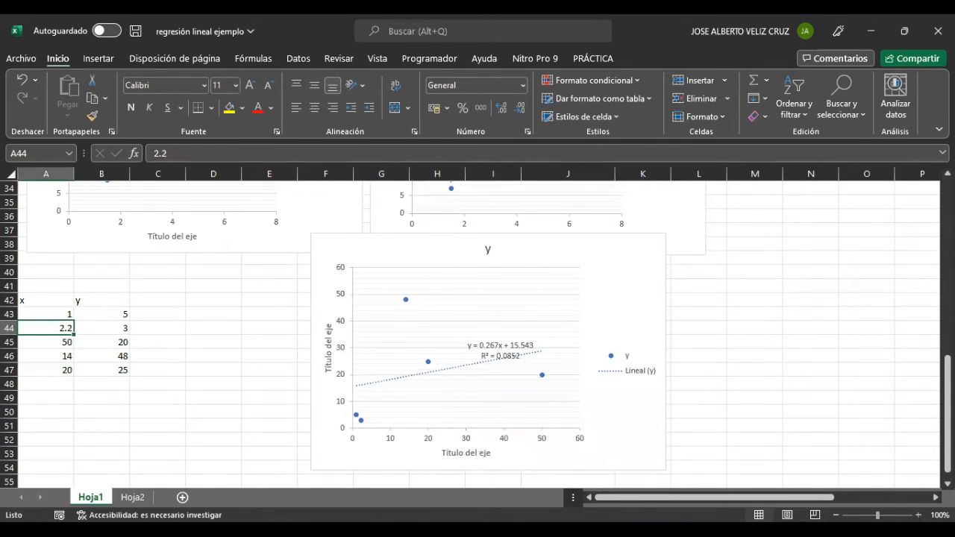
- Compare the correlation coefficient formula in M6 with the written equation for r
scroll(629, 311, "up", 6)
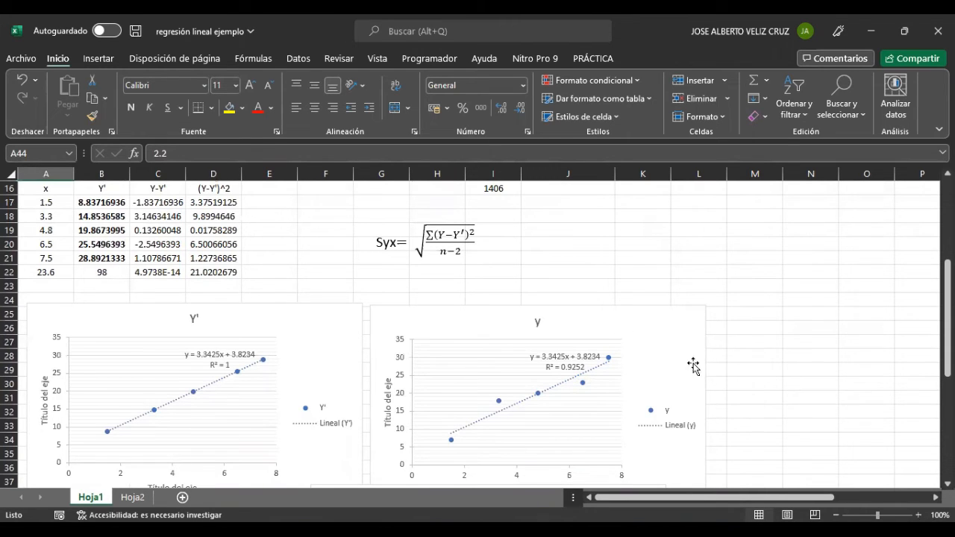
scroll(693, 366, "up", 4)
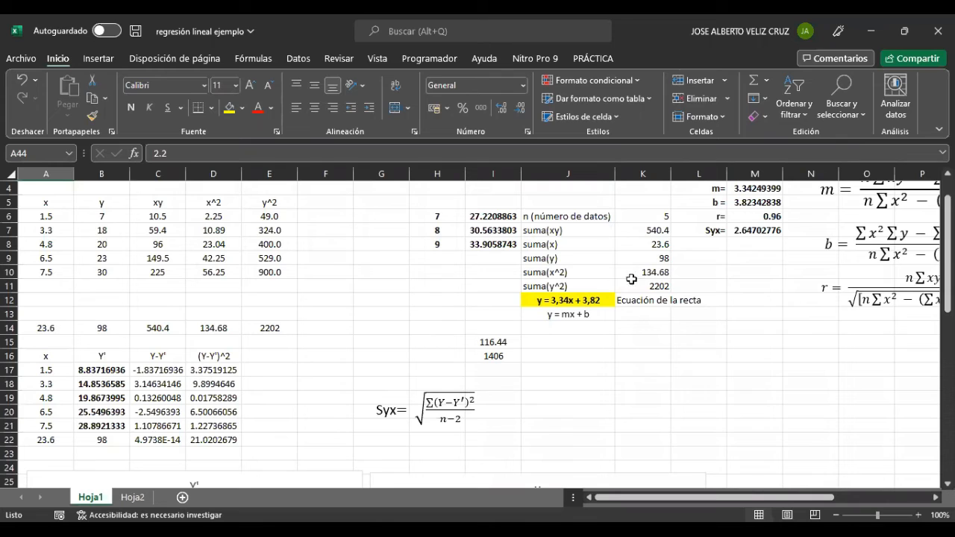
left_click(758, 216)
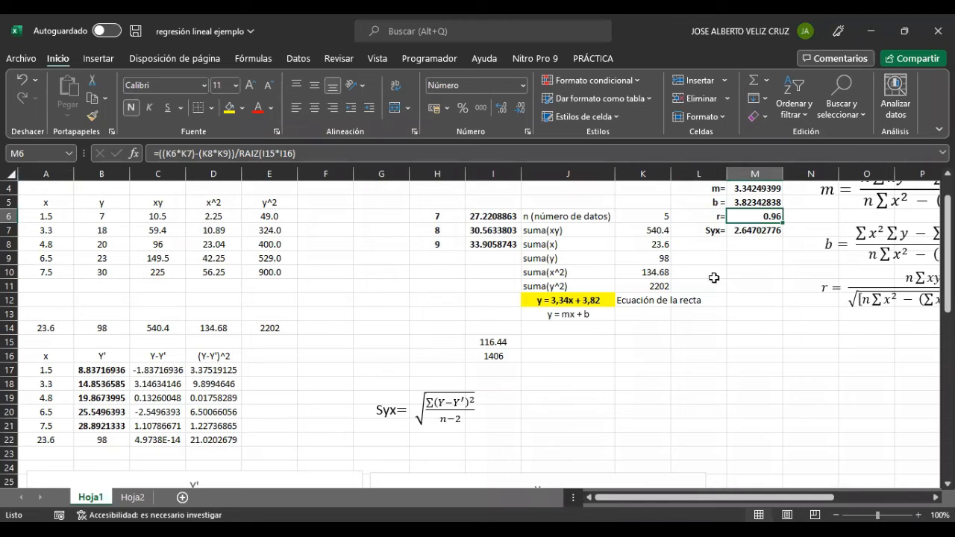
left_click_drag(759, 501, 805, 497)
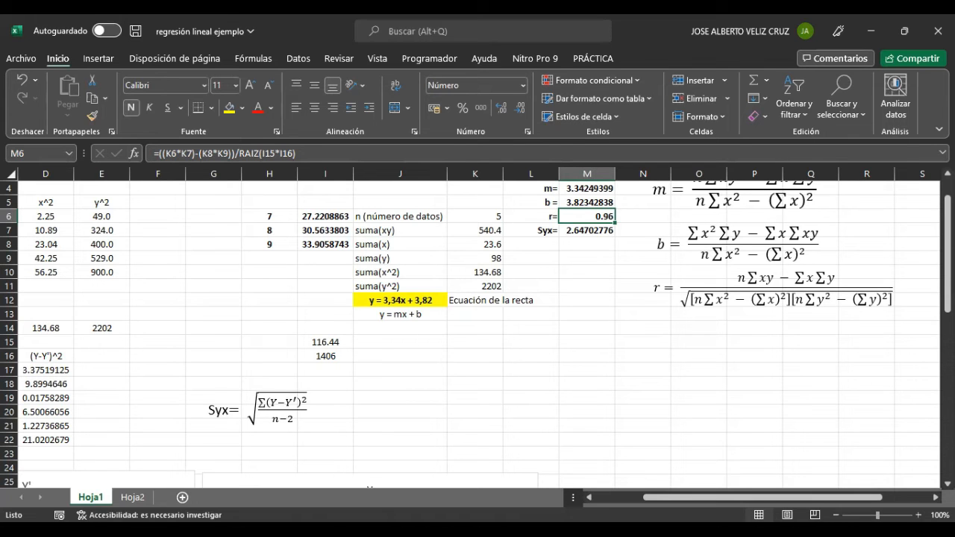
- Compare the Y' and y scatter charts, the y values in B6:B10, the Y' values in B17:B22 and the line equation in J12
left_click_drag(663, 497, 565, 484)
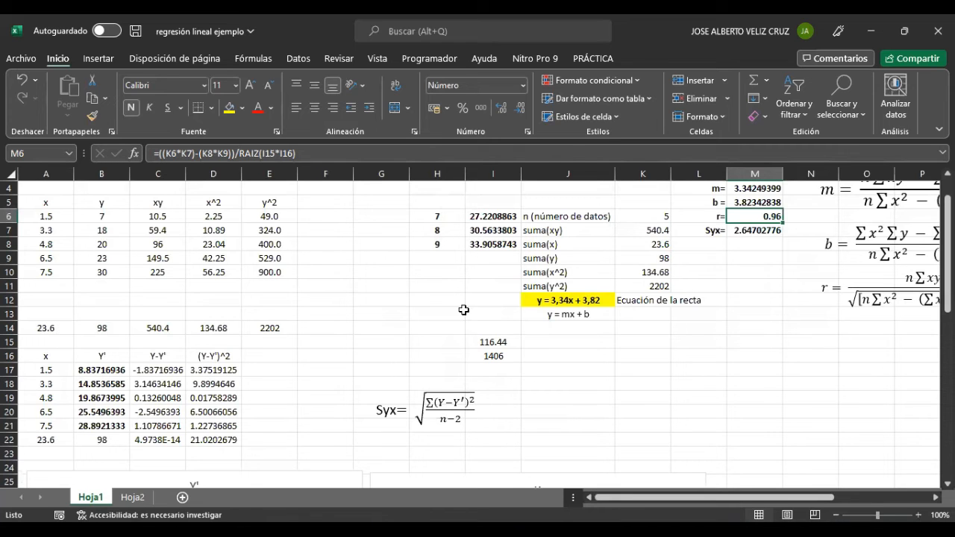
scroll(467, 320, "down", 4)
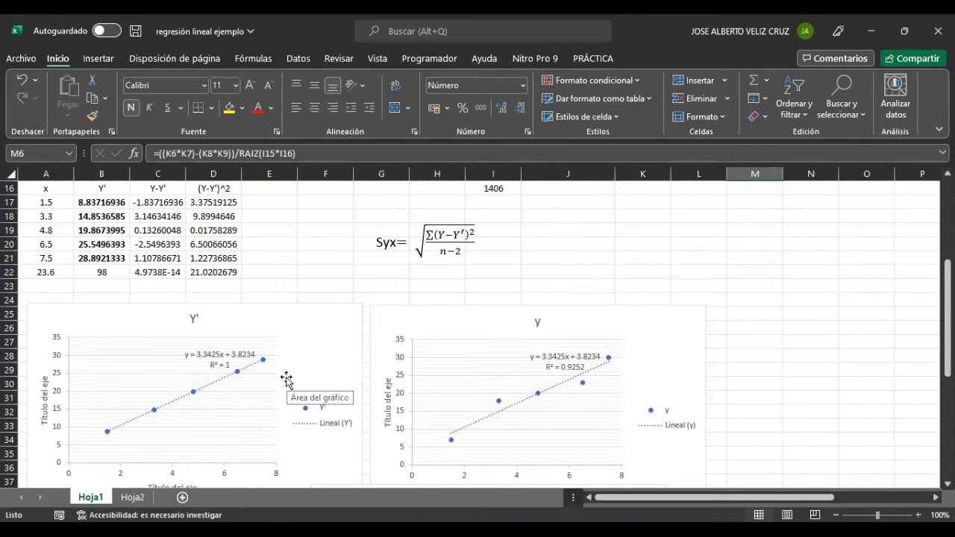
scroll(286, 378, "down", 2)
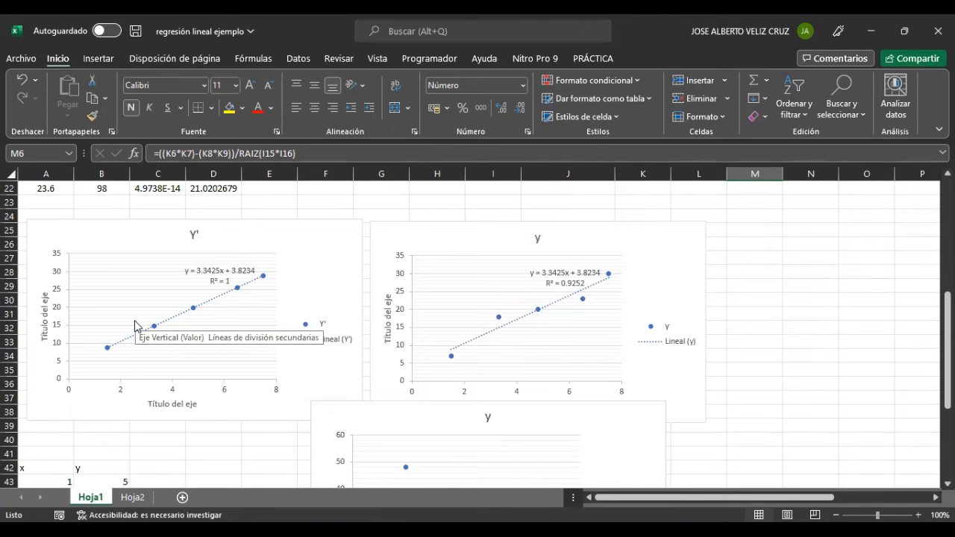
scroll(135, 326, "up", 4)
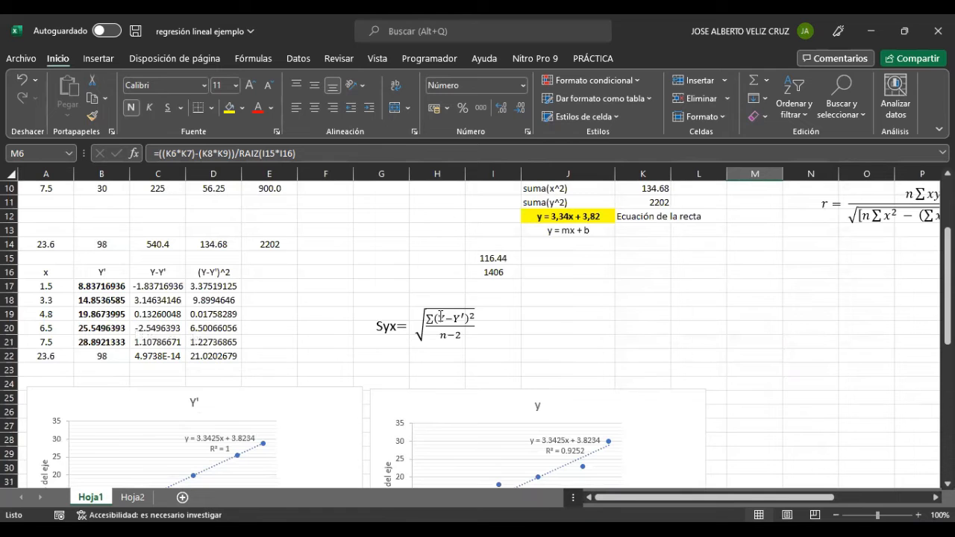
scroll(399, 322, "up", 2)
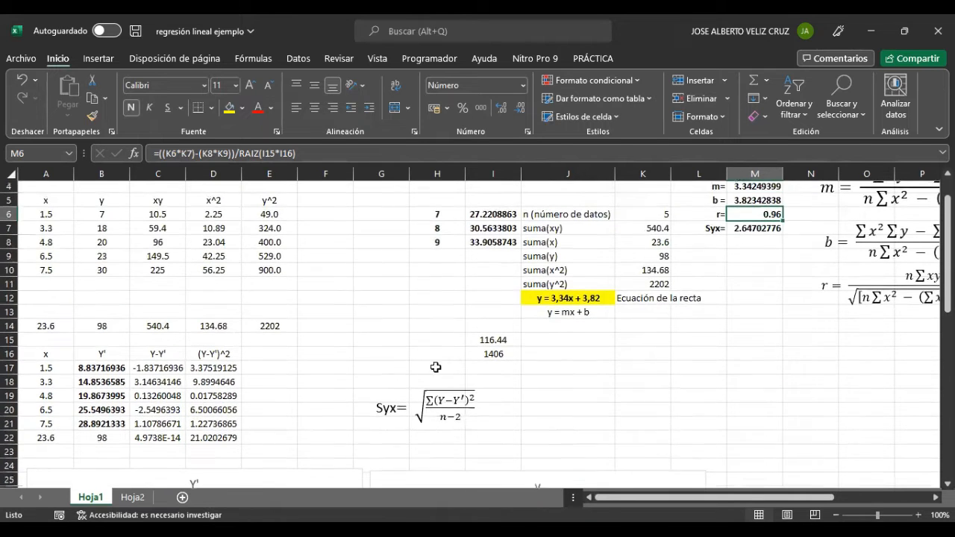
left_click(95, 217)
left_click_drag(98, 232, 102, 287)
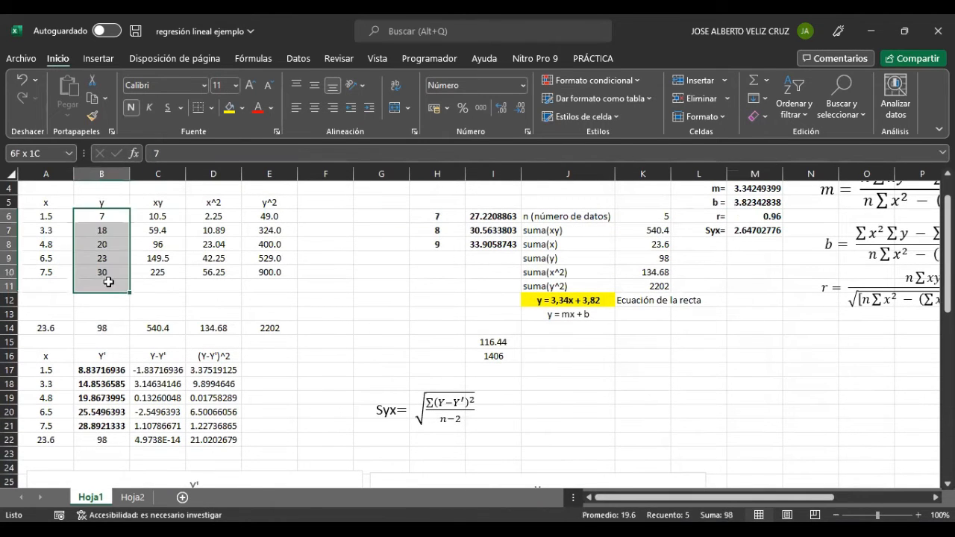
left_click_drag(101, 370, 104, 440)
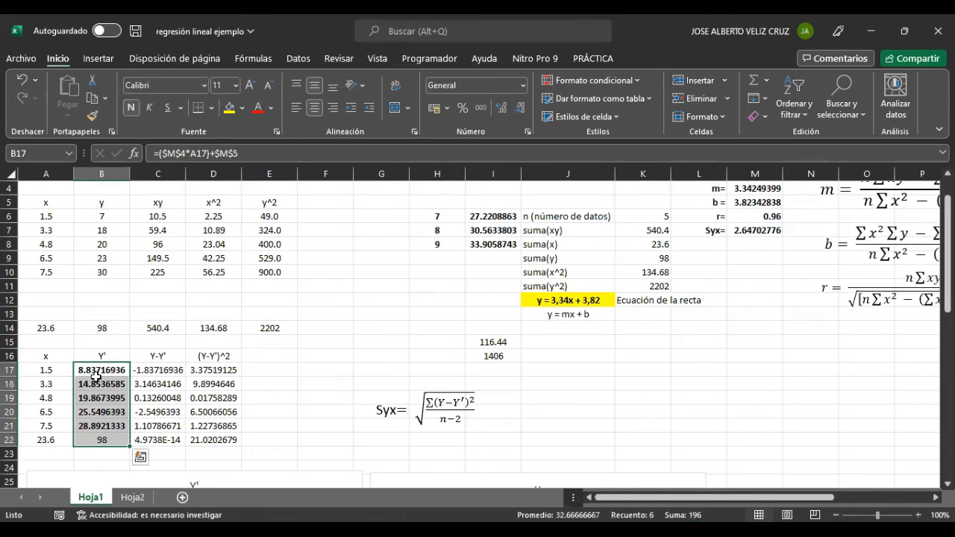
left_click(536, 302)
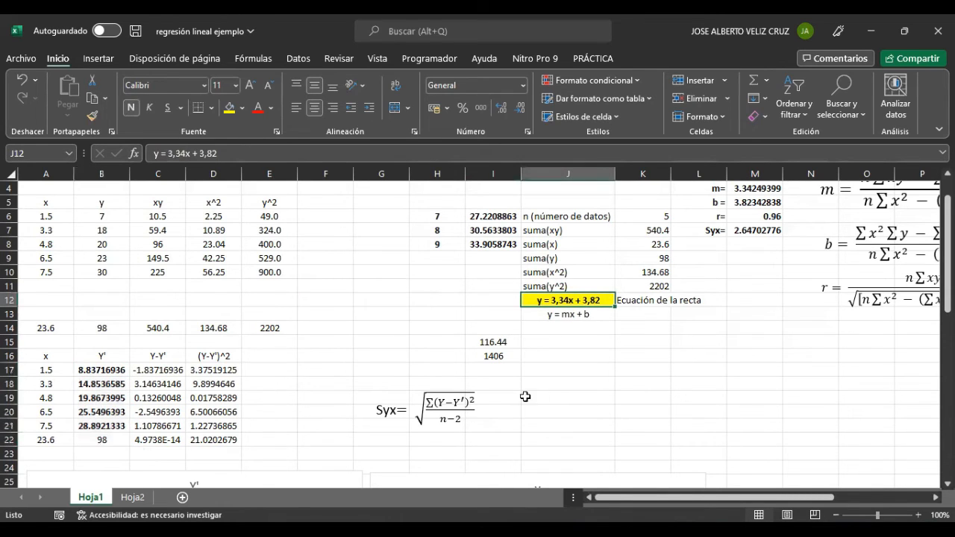
- Copy the x and y data in A5:B10 and paste it with its headers into Minitab worksheet columns C1 and C2
left_click_drag(46, 209, 93, 267)
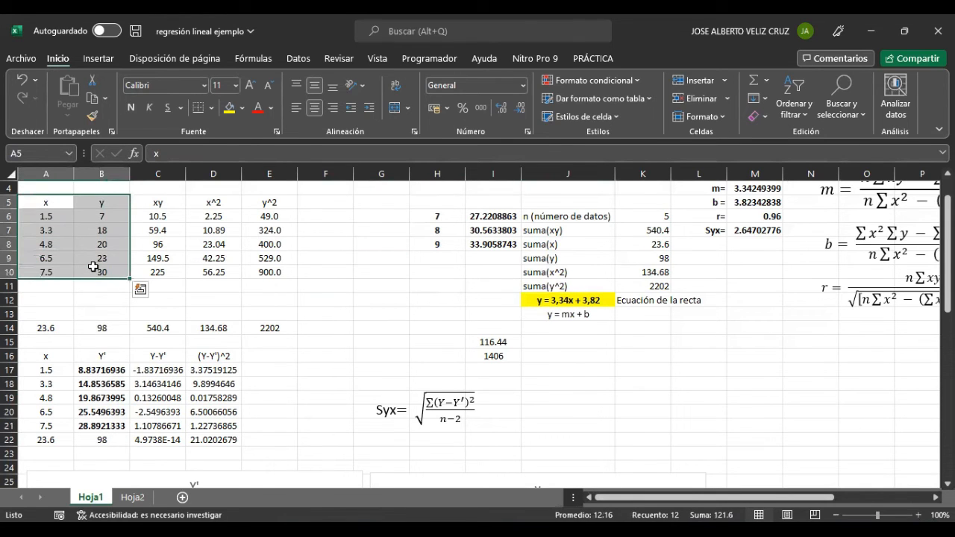
key("ctrl+c")
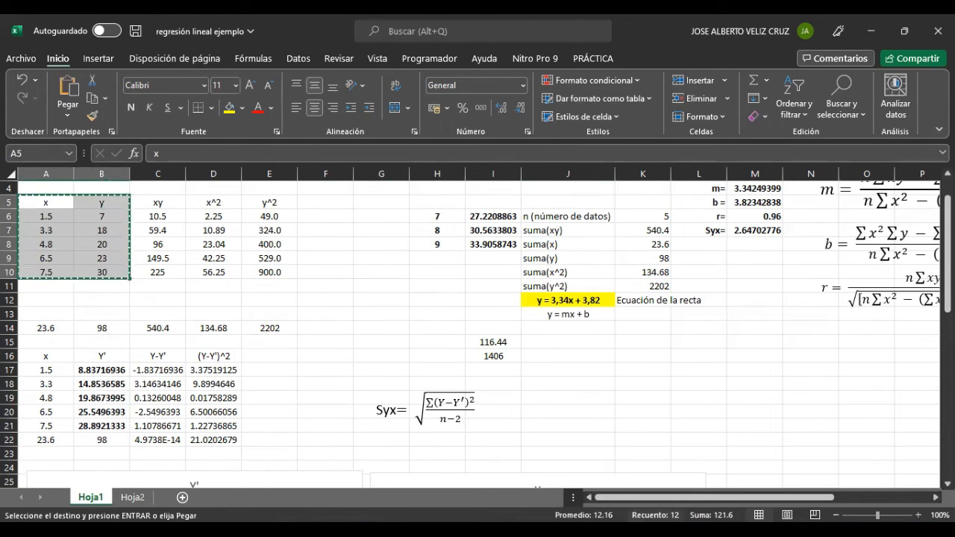
key("alt+Tab")
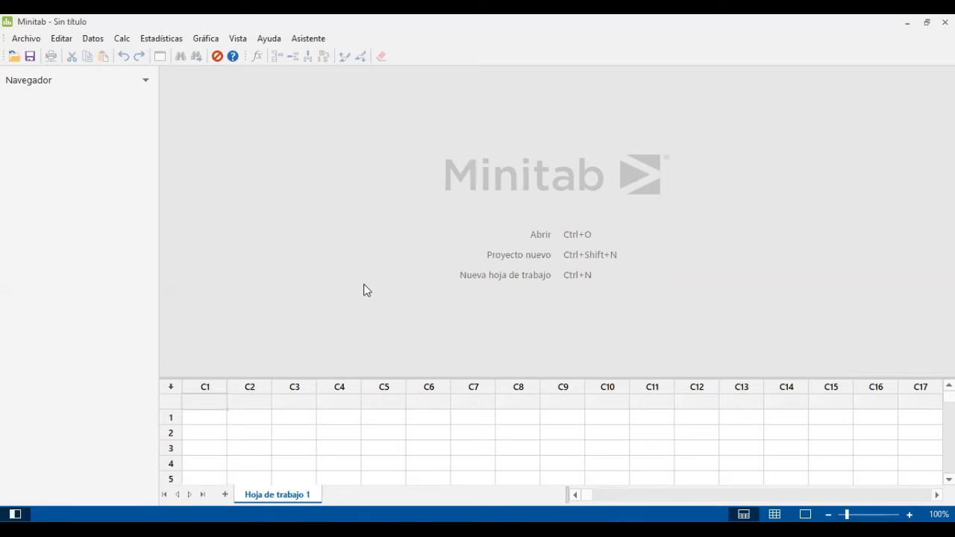
left_click(206, 401)
key("ctrl+v")
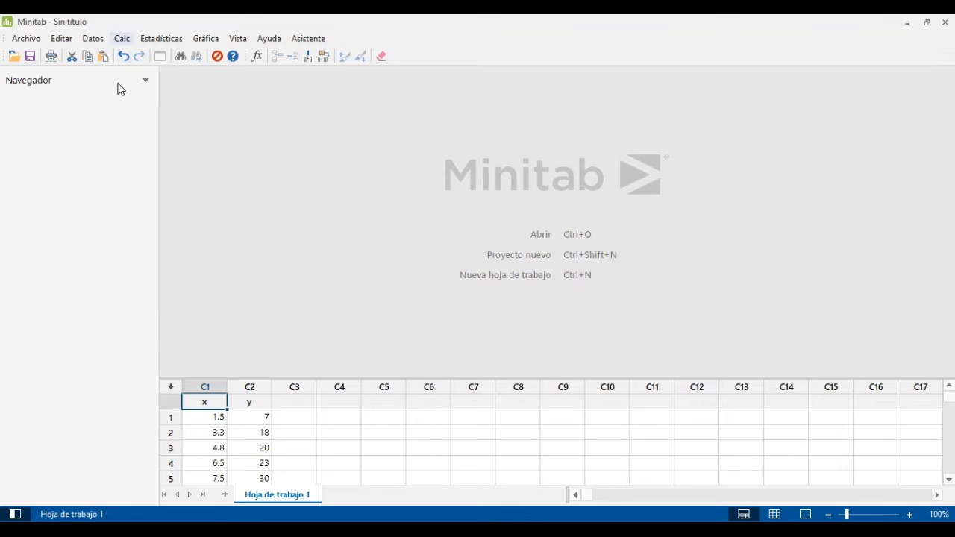
- Set up a Fit Regression Model analysis with y as the response and x as the continuous predictor
left_click(161, 39)
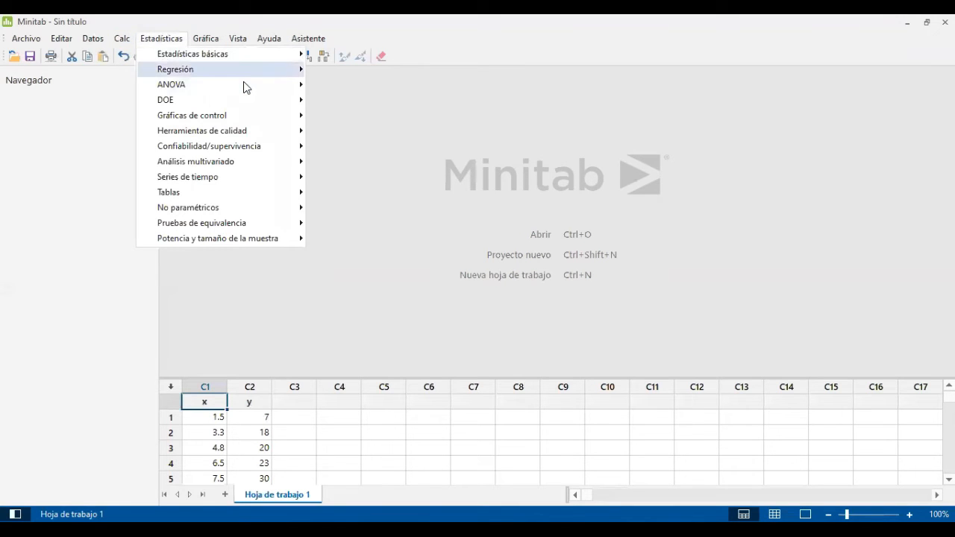
mouse_move(243, 71)
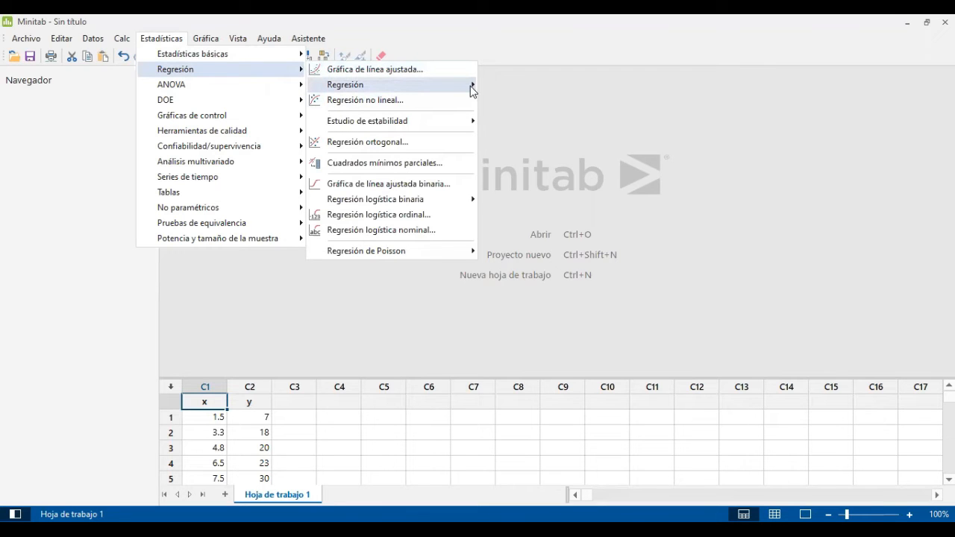
mouse_move(470, 85)
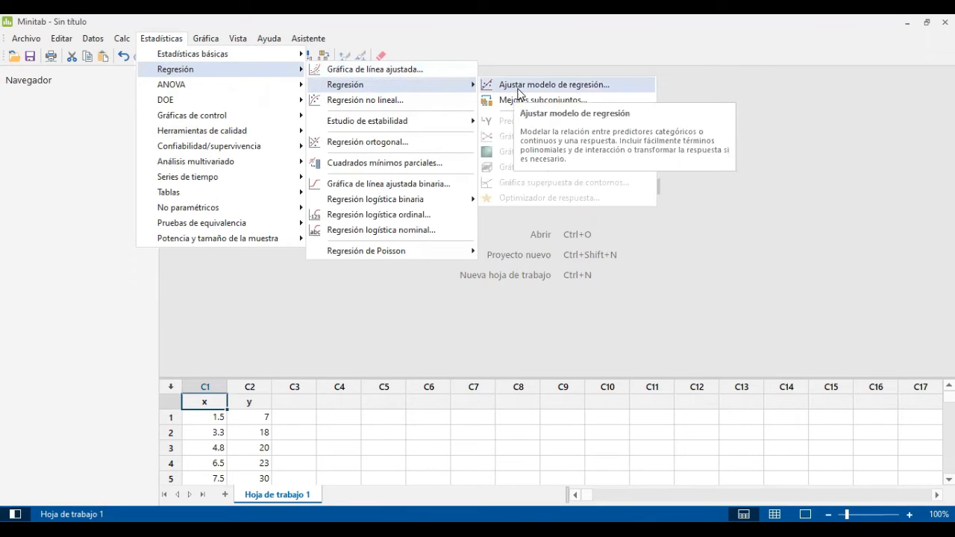
left_click(560, 89)
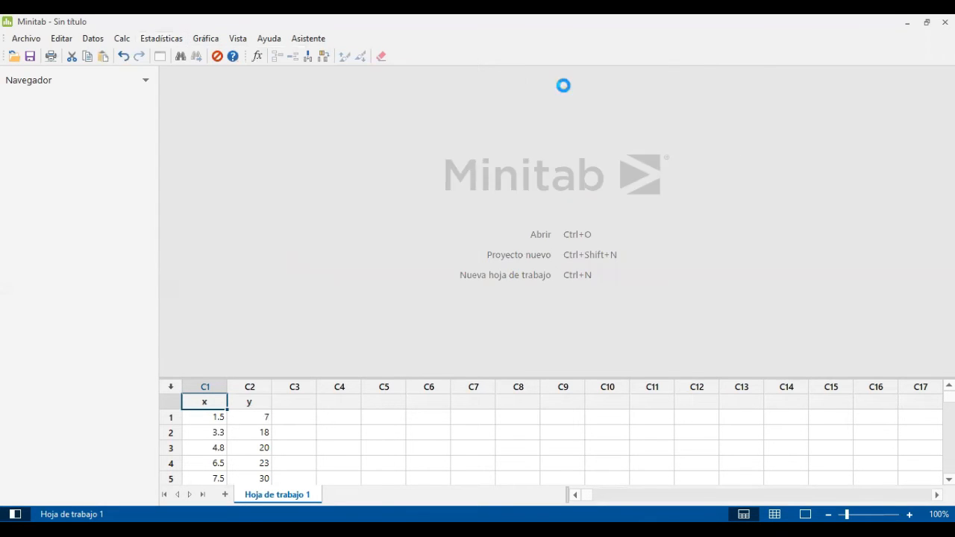
left_click_drag(355, 125, 305, 97)
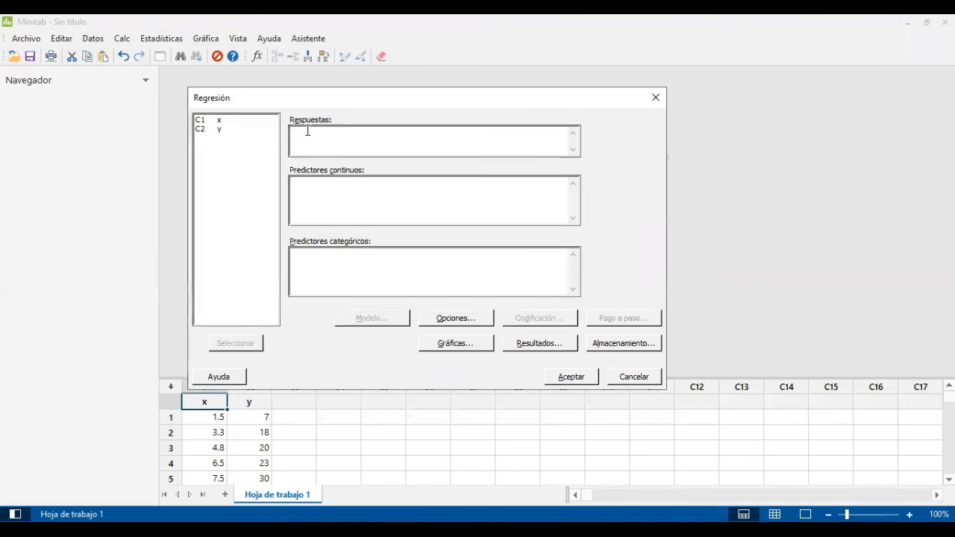
double_click(205, 131)
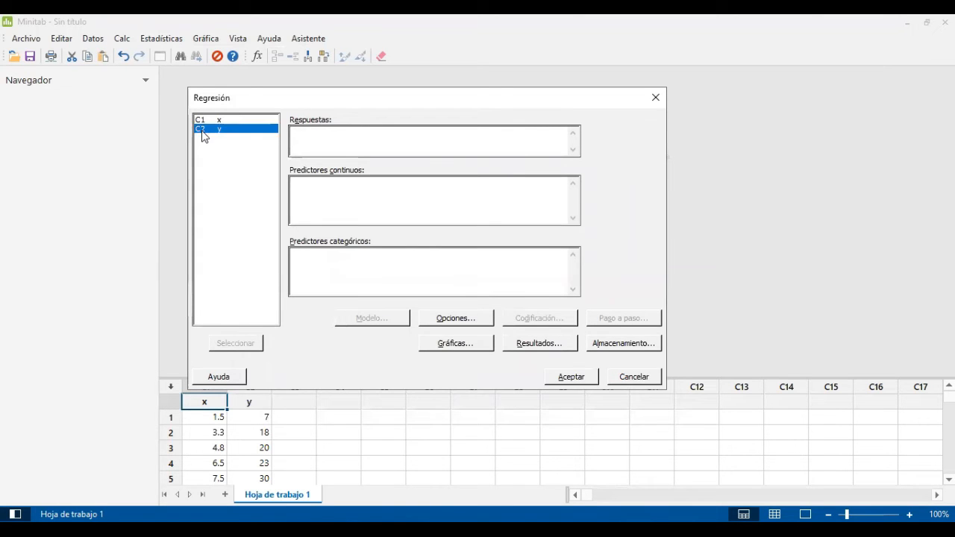
left_click(291, 185)
double_click(199, 121)
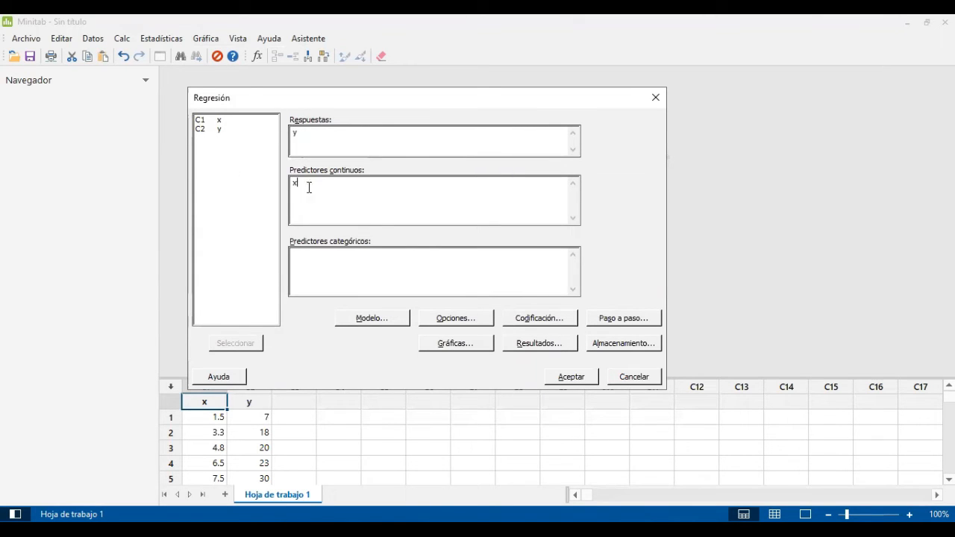
- Review the model terms and accept the regression options with a Bilateral confidence interval and Ajustado (tipo III) sum of squares
left_click(364, 318)
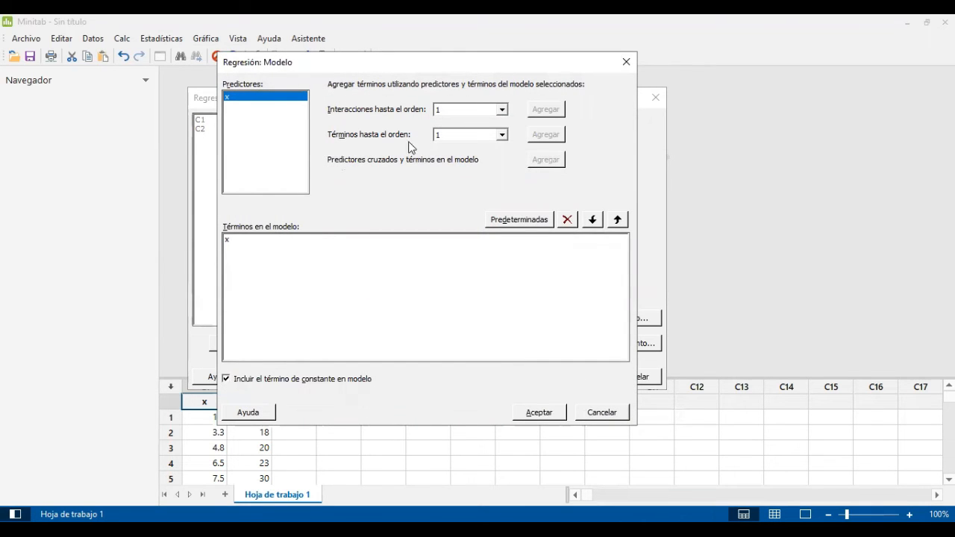
left_click(596, 416)
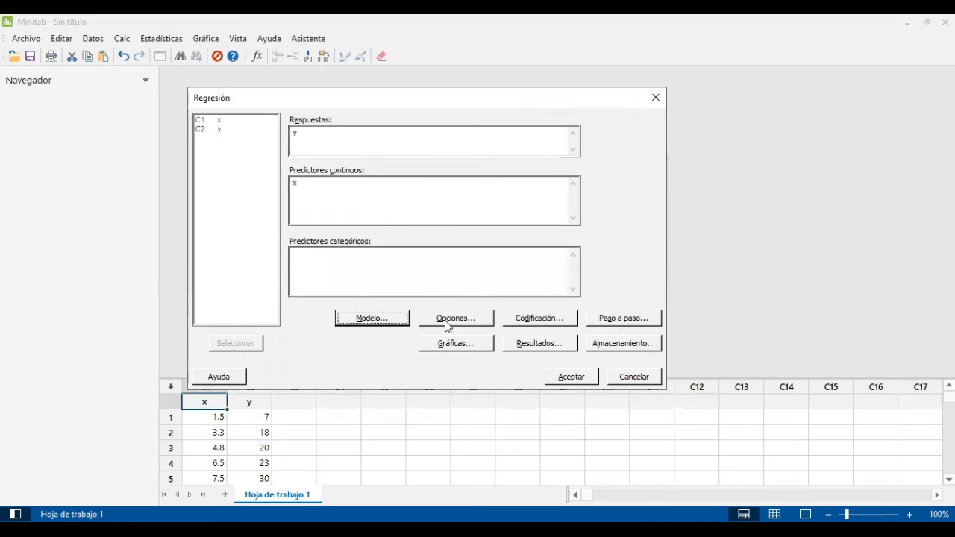
left_click(446, 319)
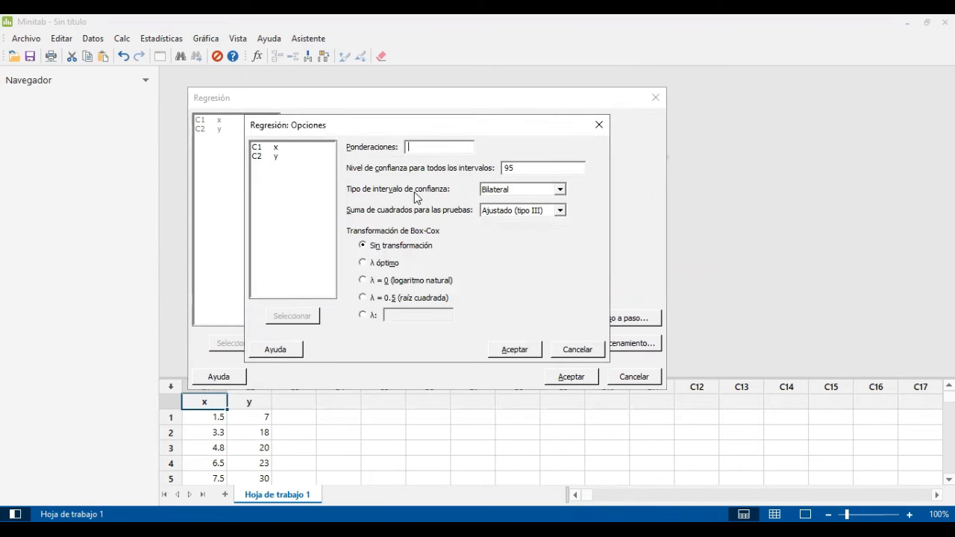
left_click(561, 191)
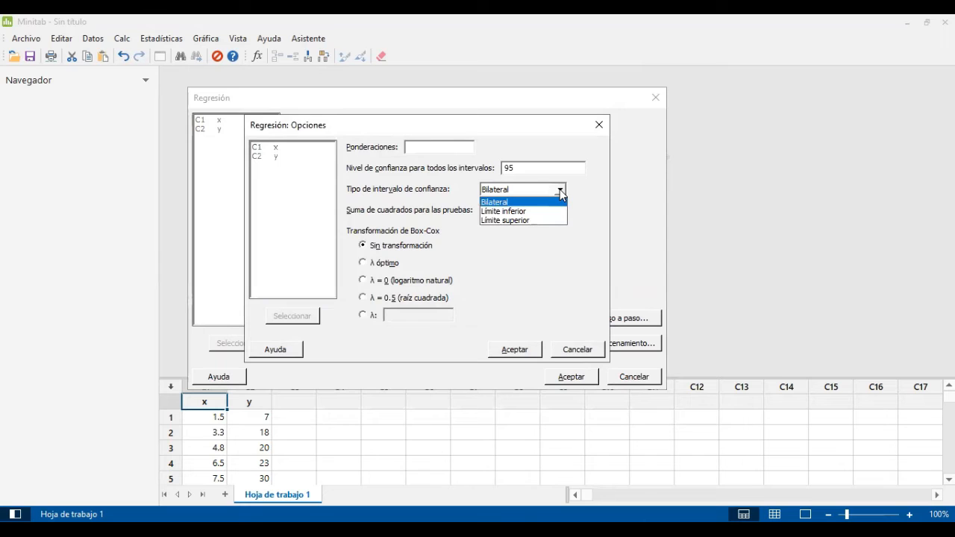
left_click(560, 191)
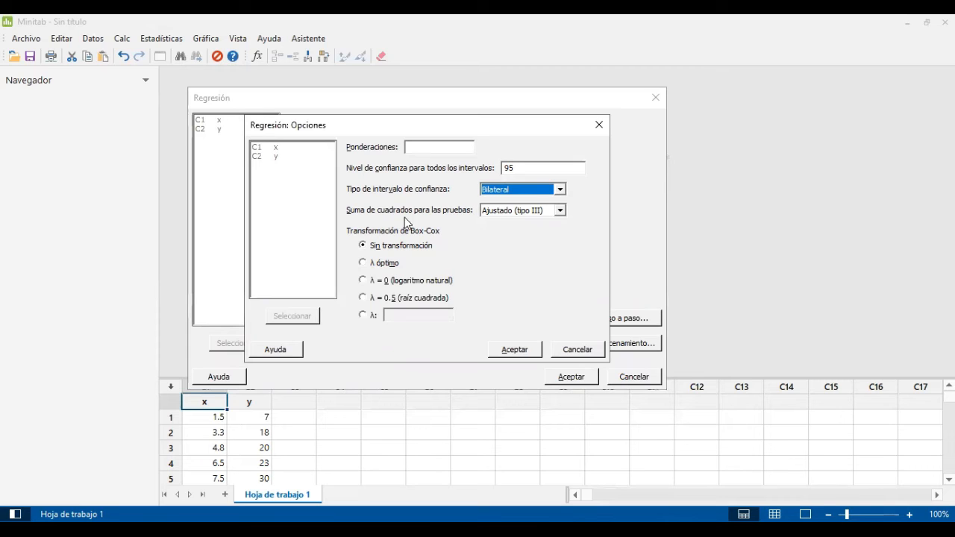
left_click(559, 211)
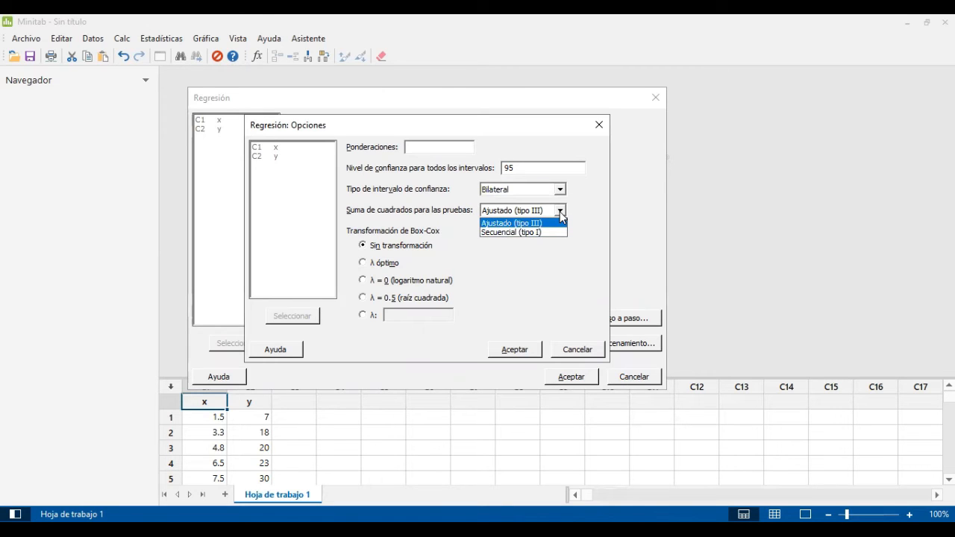
left_click(522, 223)
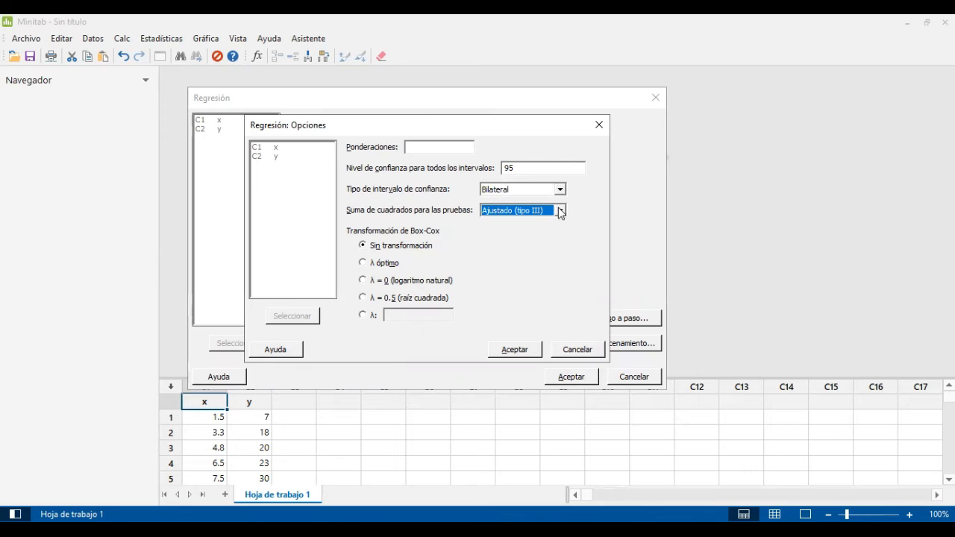
left_click(512, 350)
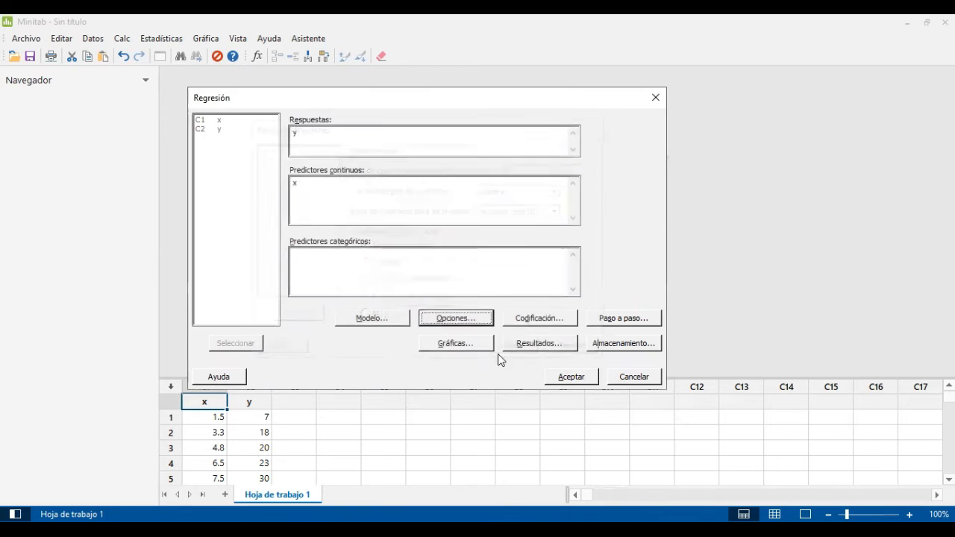
- Choose the Cuatro en uno residual plots for the regression and run the analysis
left_click(464, 347)
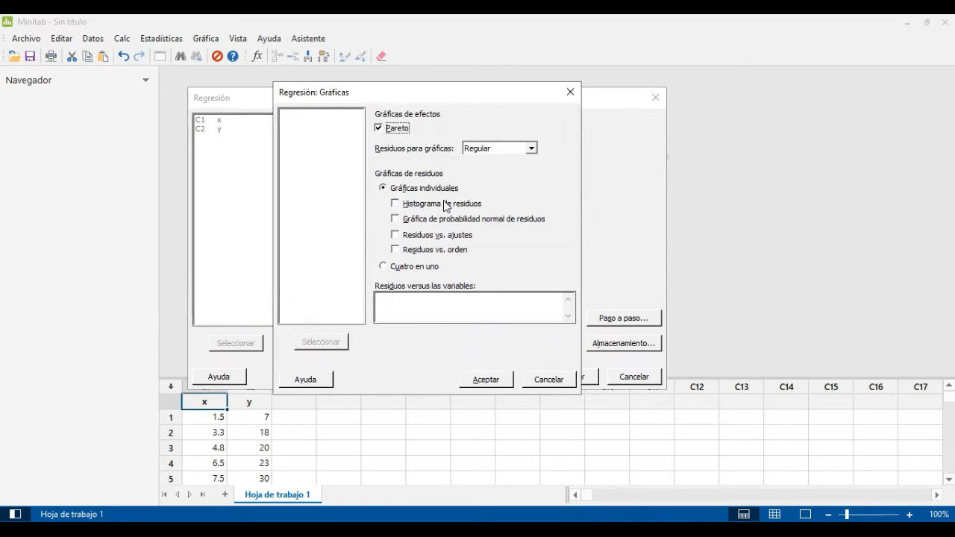
left_click(383, 266)
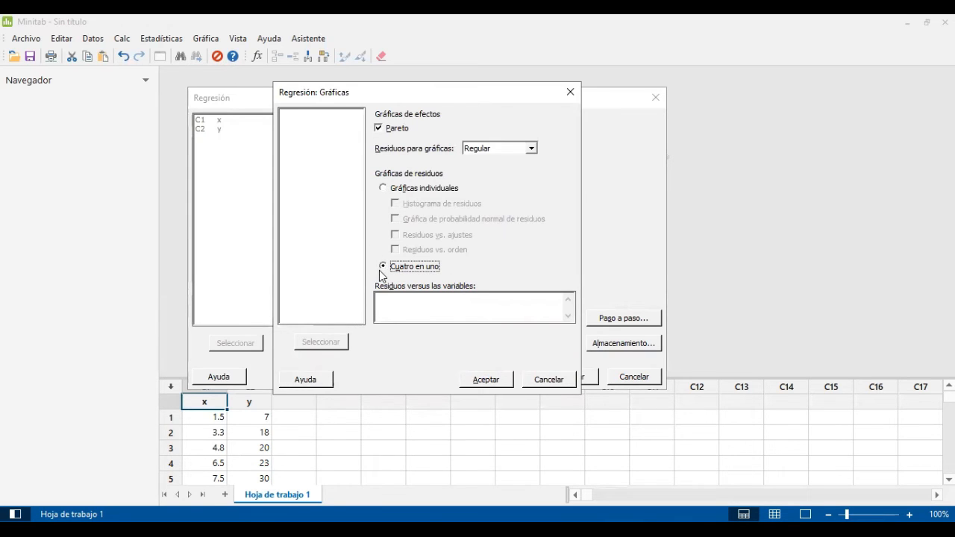
left_click(479, 383)
left_click(560, 377)
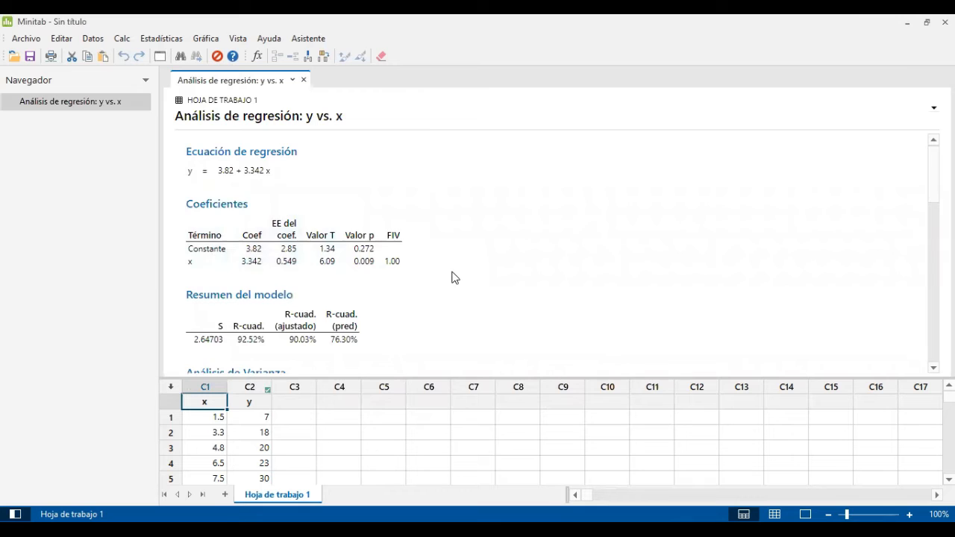
- Compare S in the Minitab model summary with Syx in cell M7 of the Excel workbook, and check R-squared and the analysis of variance
scroll(452, 277, "down", 2)
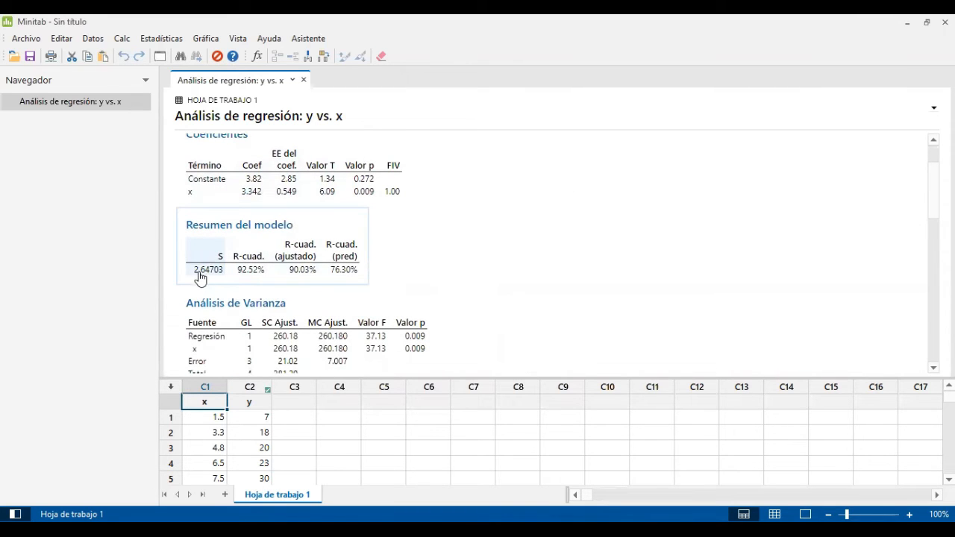
left_click(481, 533)
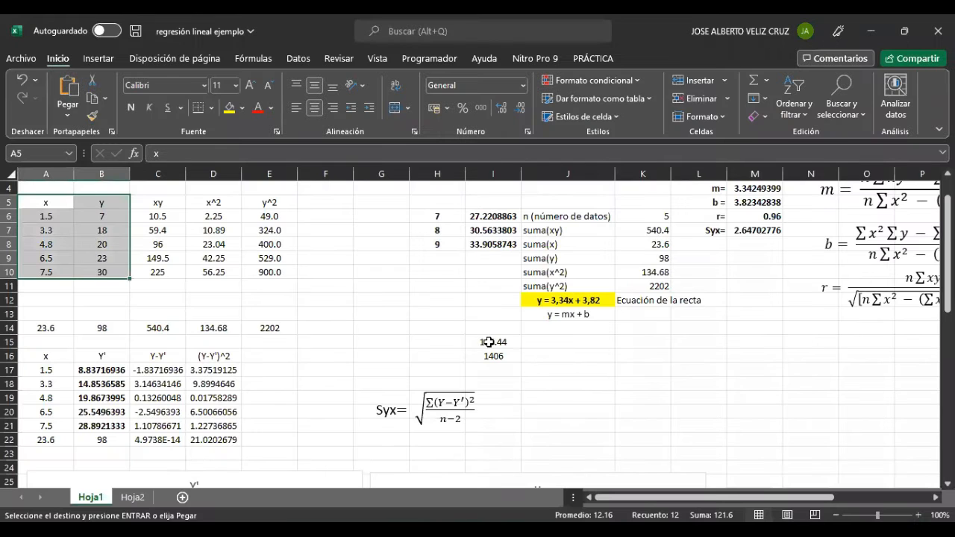
left_click(750, 230)
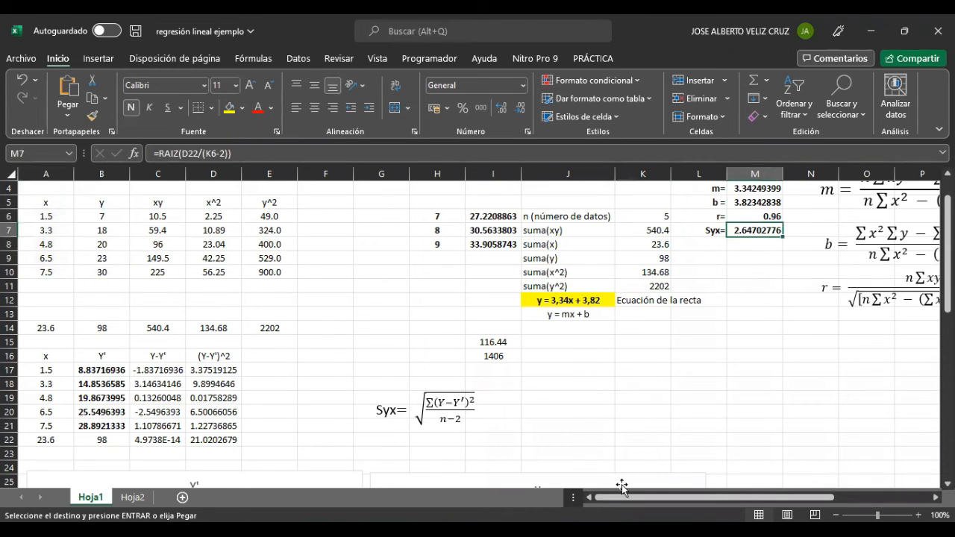
left_click(481, 533)
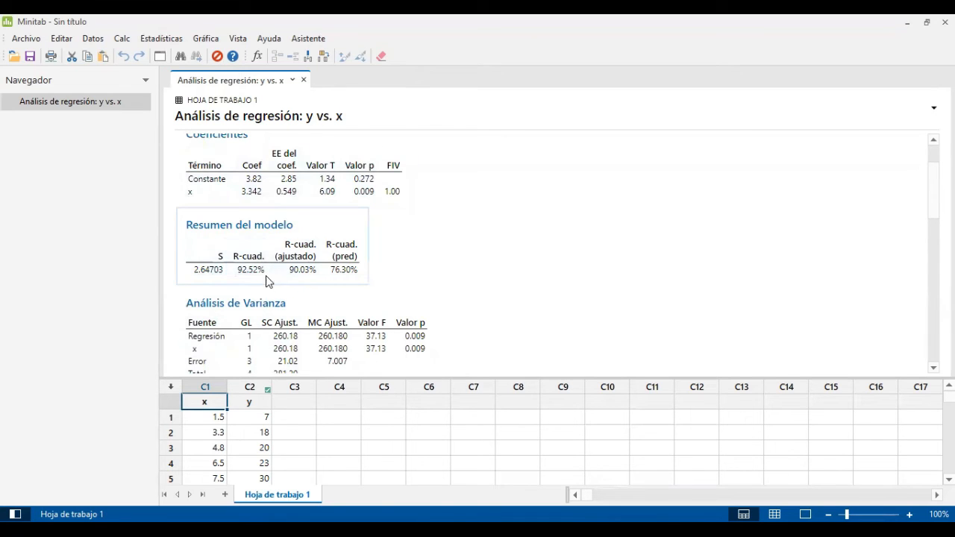
scroll(269, 281, "down", 2)
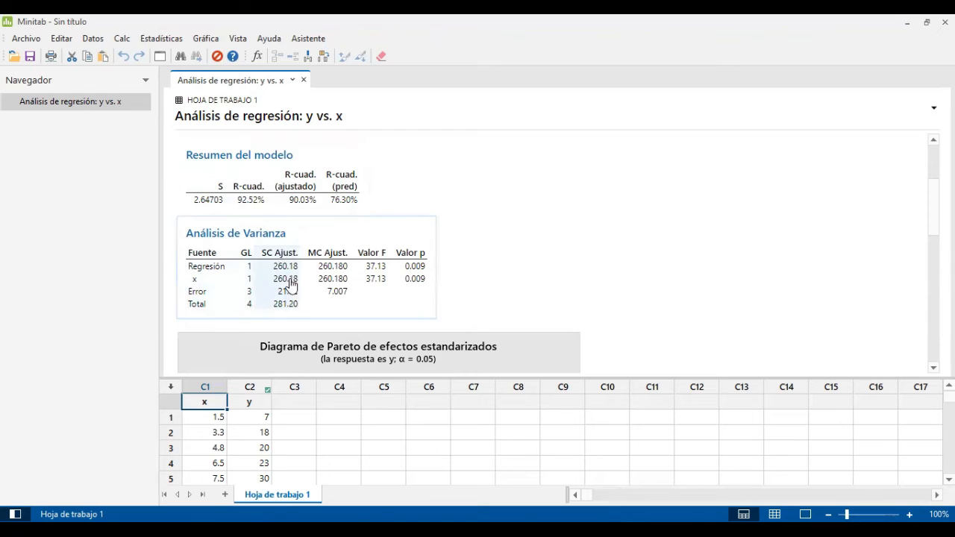
- Examine the Pareto chart of standardized effects and the four residual plots for y in the regression output
scroll(276, 285, "down", 3)
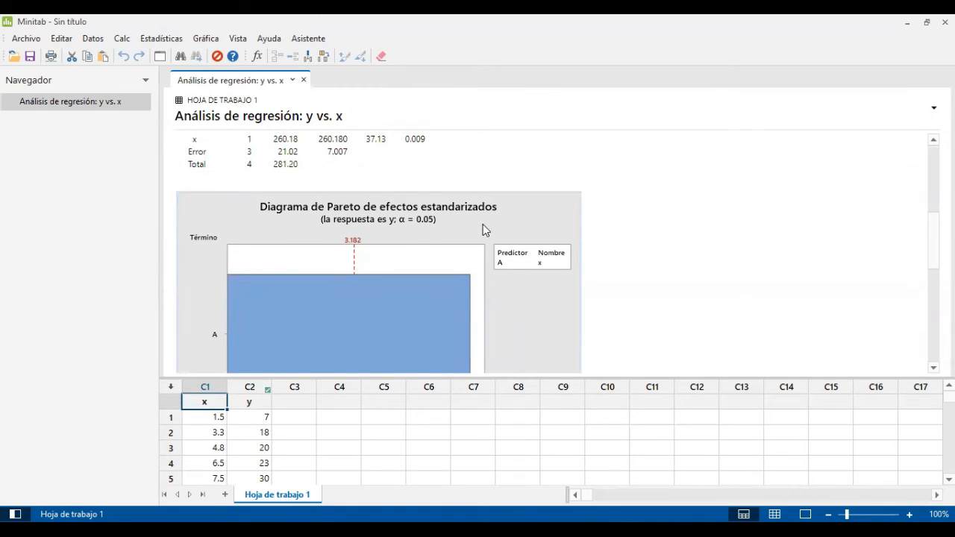
scroll(354, 233, "down", 2)
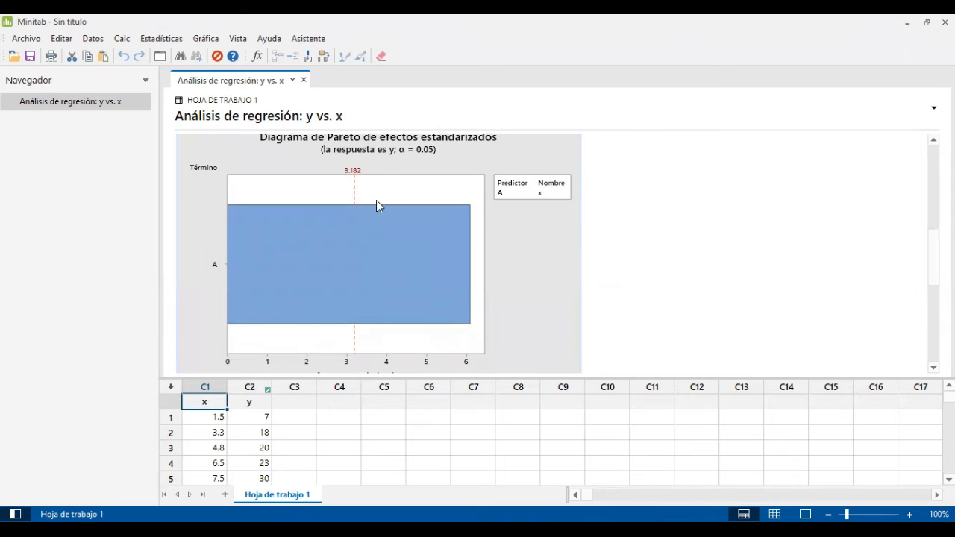
scroll(345, 201, "down", 2)
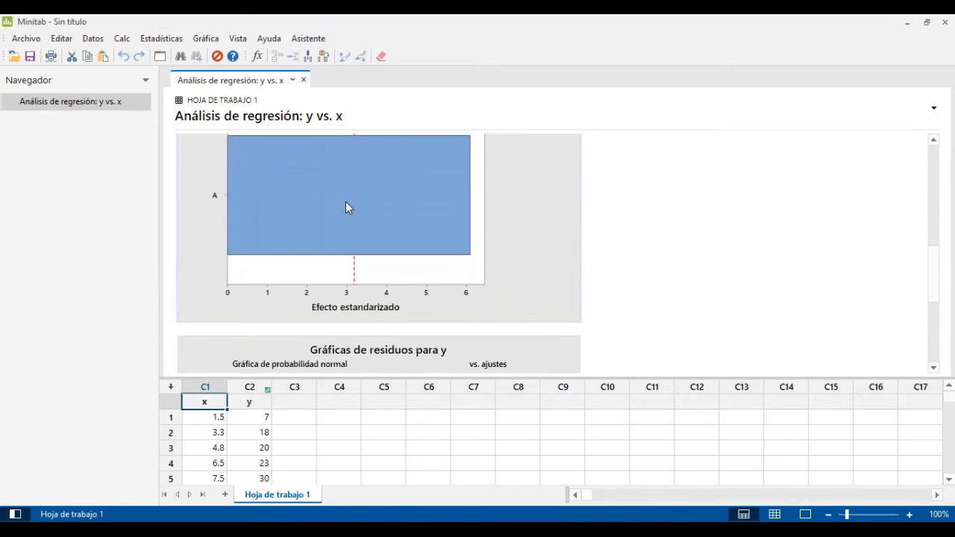
scroll(320, 260, "down", 2)
scroll(320, 260, "up", 6)
scroll(317, 259, "down", 8)
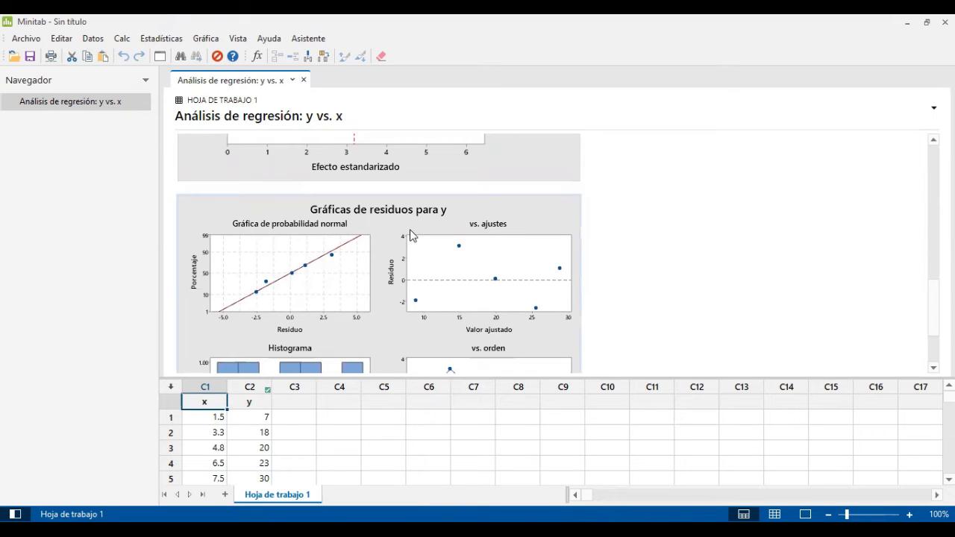
scroll(411, 236, "down", 2)
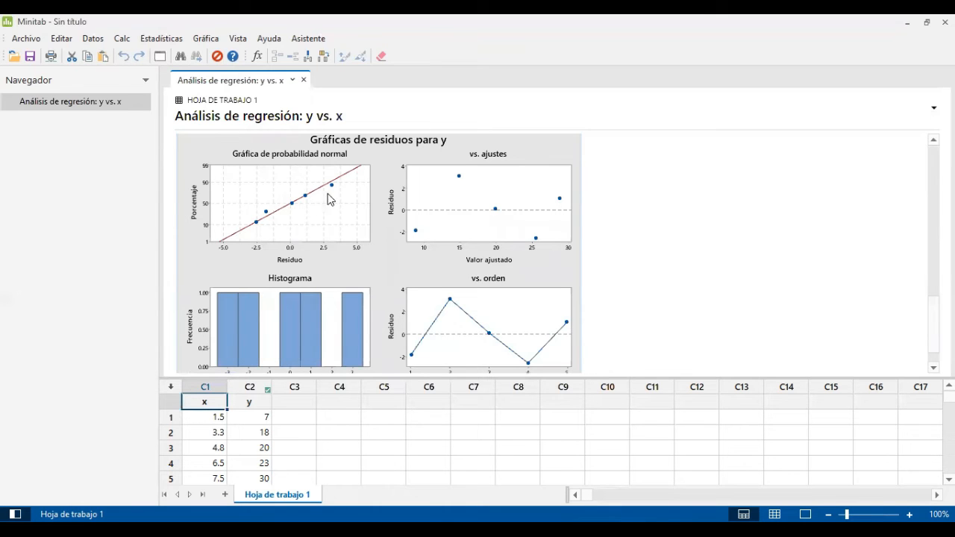
scroll(327, 261, "down", 1)
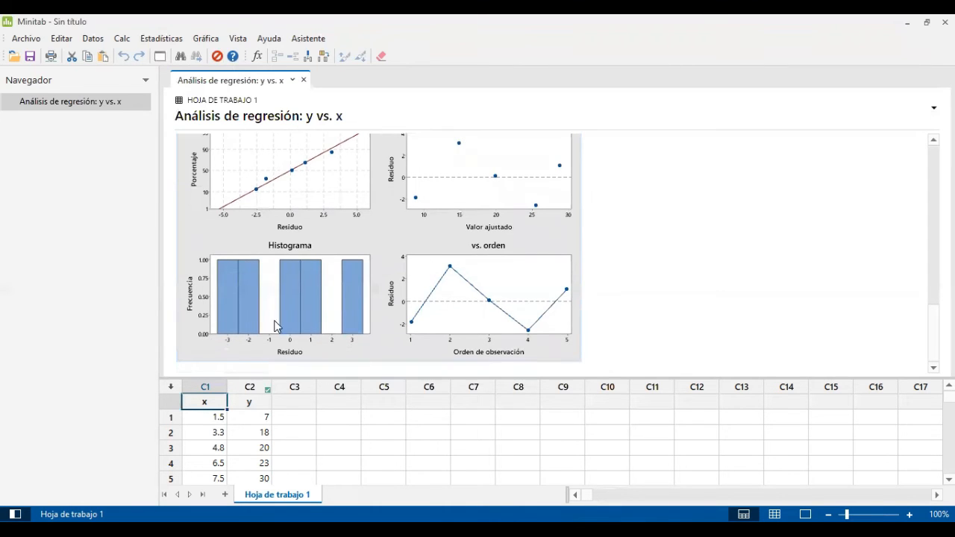
scroll(374, 261, "up", 5)
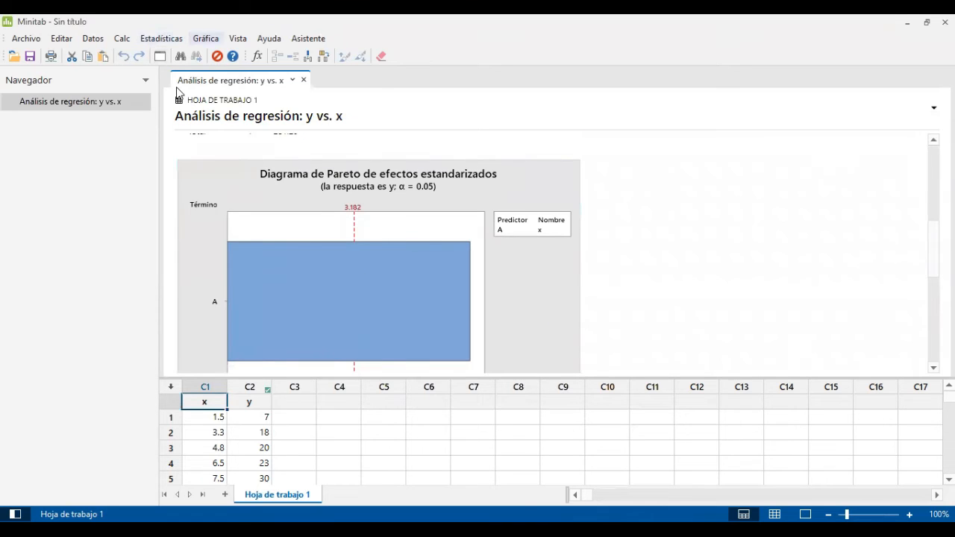
- Set up a Con regresión scatterplot with y as the Y variable and x as the X variable
left_click(205, 39)
left_click(250, 54)
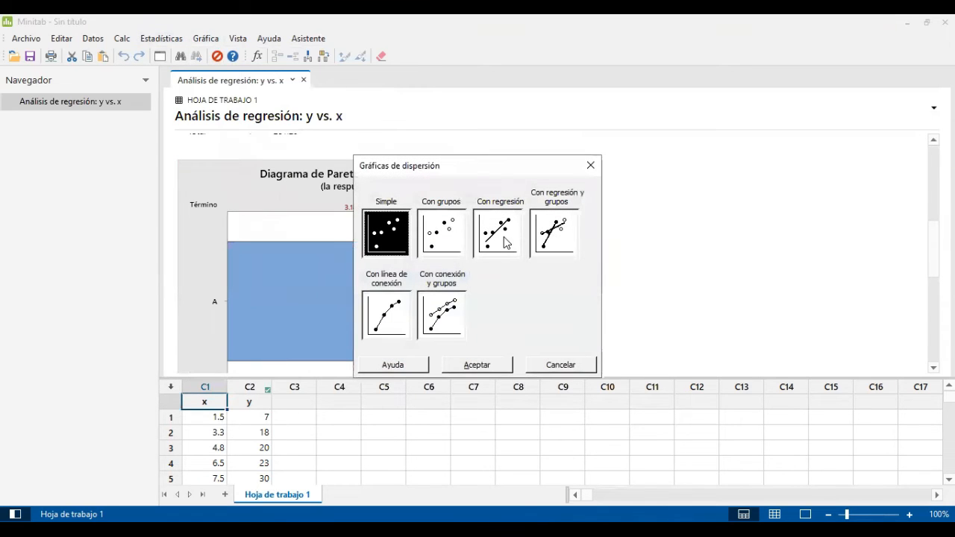
left_click(506, 242)
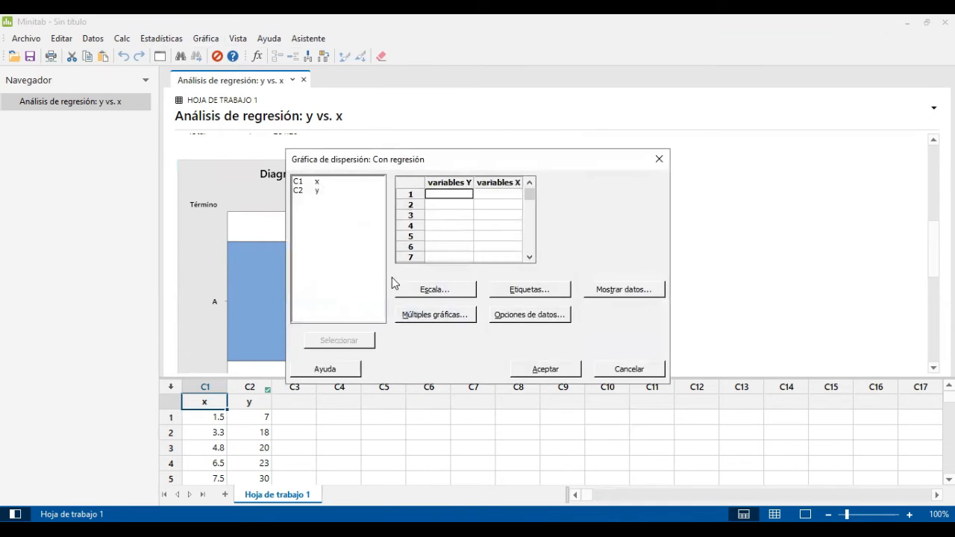
double_click(300, 190)
double_click(302, 181)
- Set the variable pairs to Sobrepuesto en la misma gráfica, then create the scatterplot and review it
left_click(447, 320)
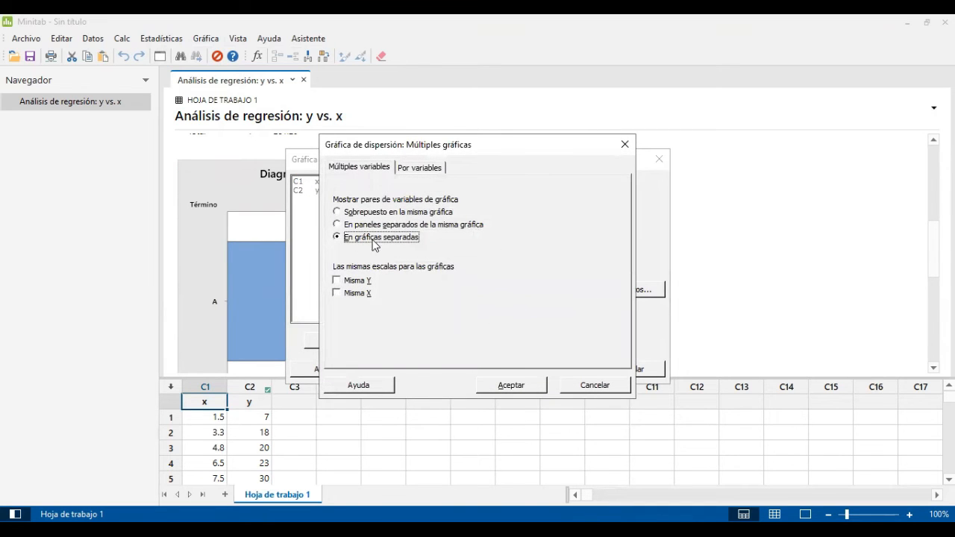
left_click(337, 212)
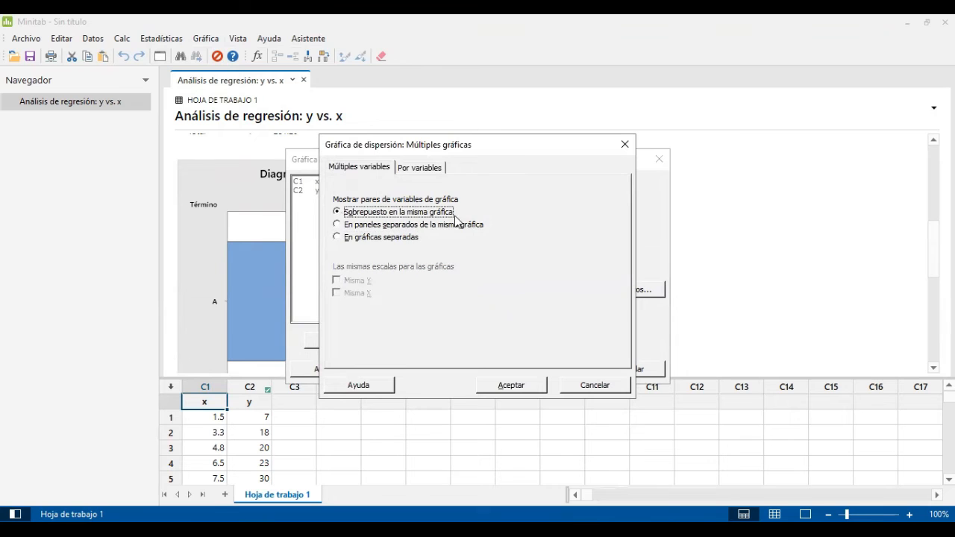
left_click(488, 383)
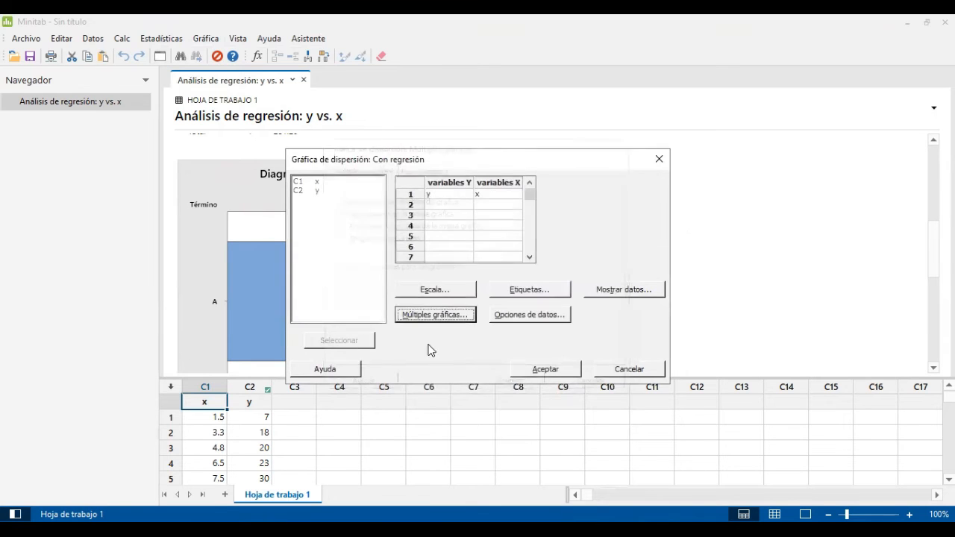
left_click(552, 368)
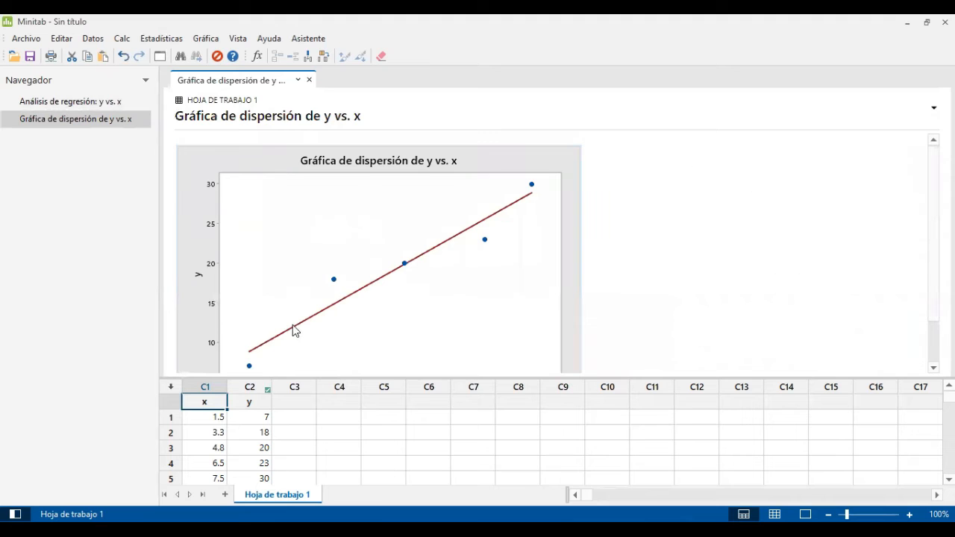
scroll(299, 196, "down", 2)
scroll(294, 224, "up", 2)
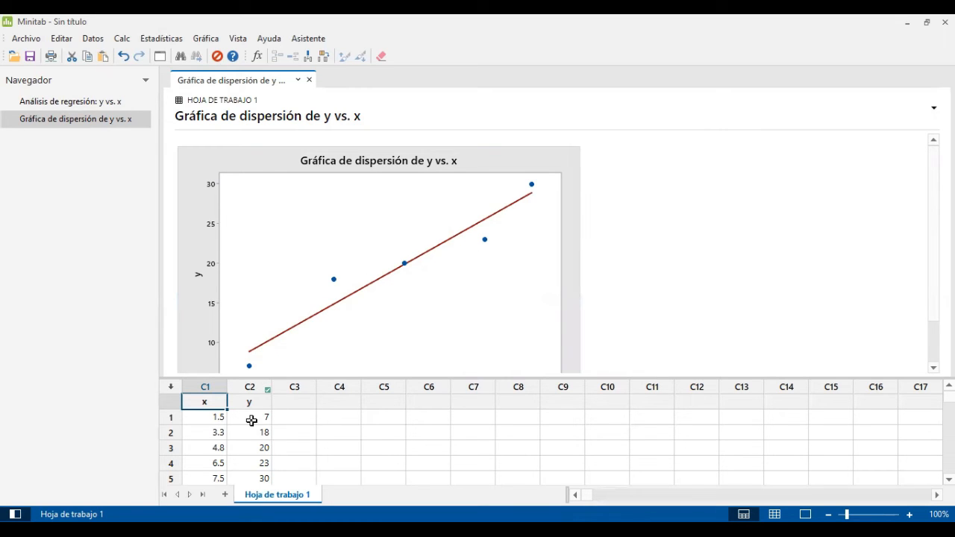
scroll(302, 352, "down", 1)
scroll(302, 352, "up", 1)
key("alt+s")
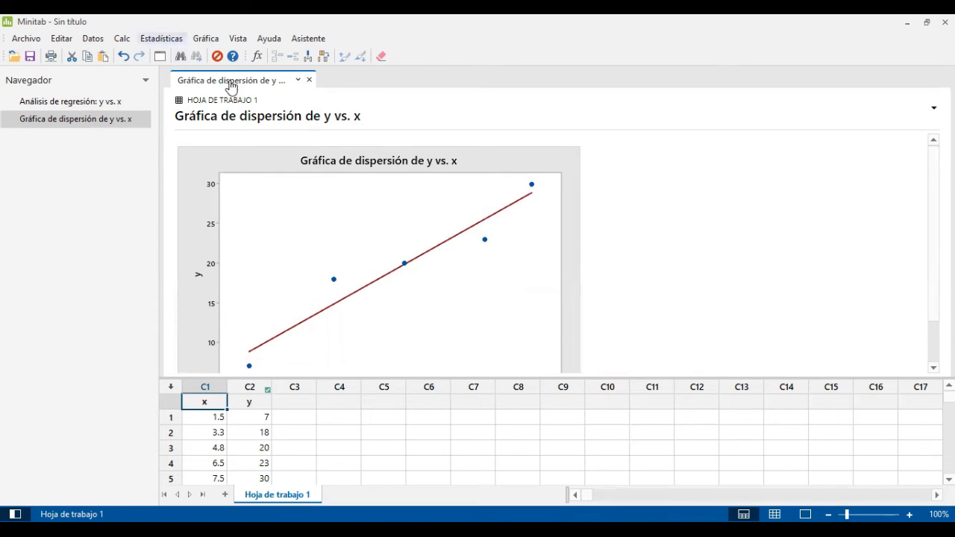
key("Down")
key("Right")
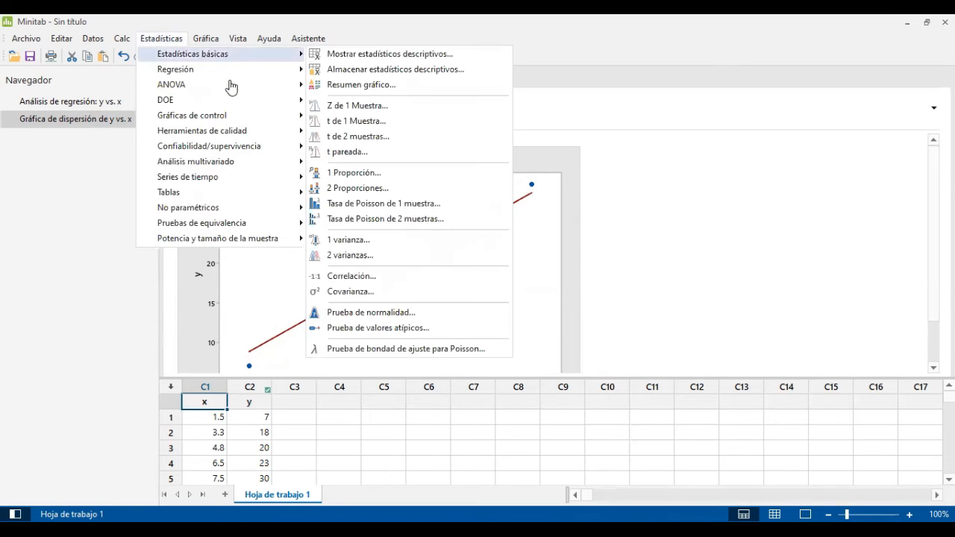
key("Down")
key("Right")
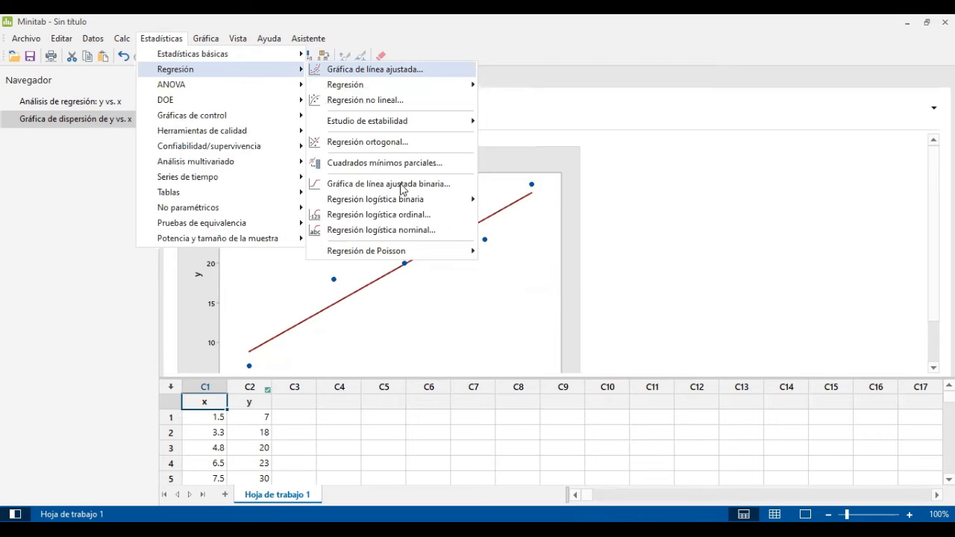
left_click(604, 235)
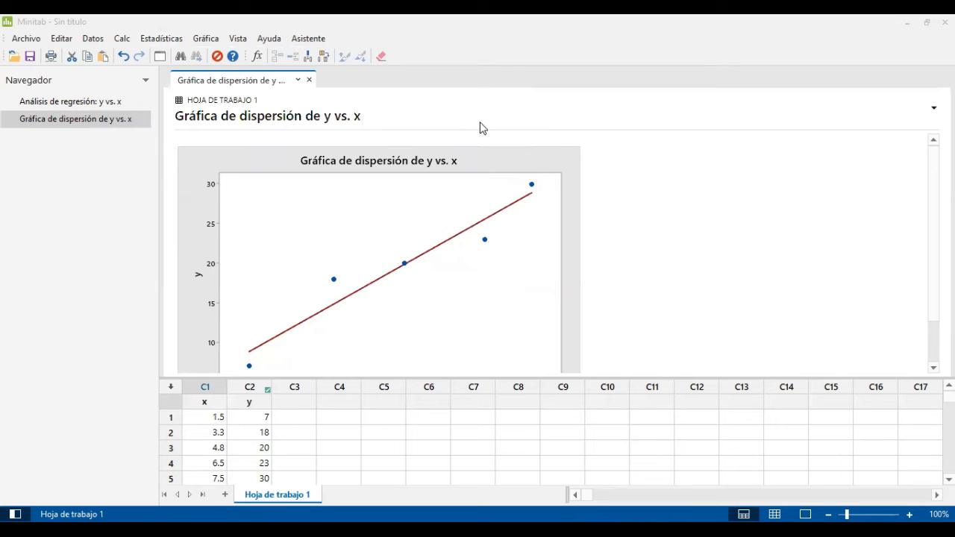
left_click(518, 462)
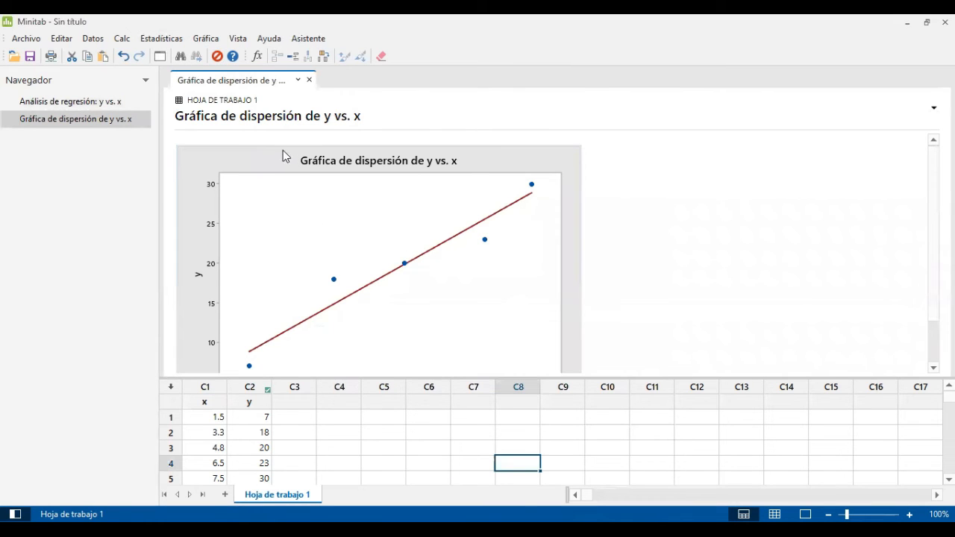
- Set up a fitted line plot with y as the response, x as the predictor and the Lineal model type
left_click(157, 39)
mouse_move(182, 59)
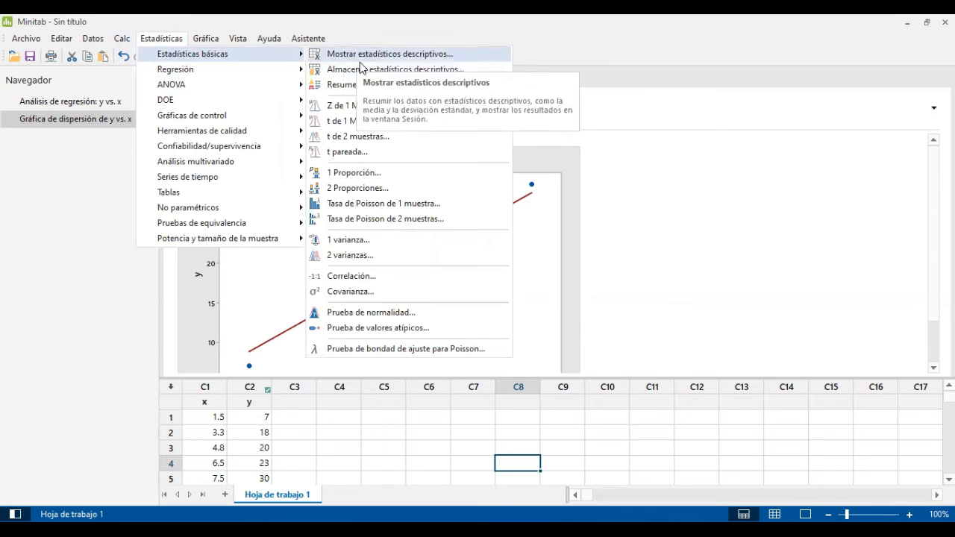
mouse_move(297, 69)
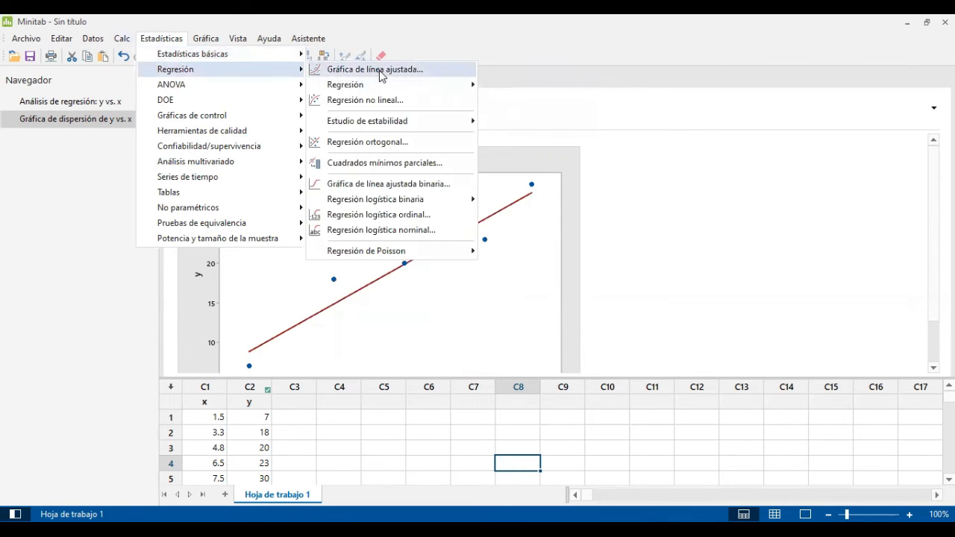
left_click(379, 70)
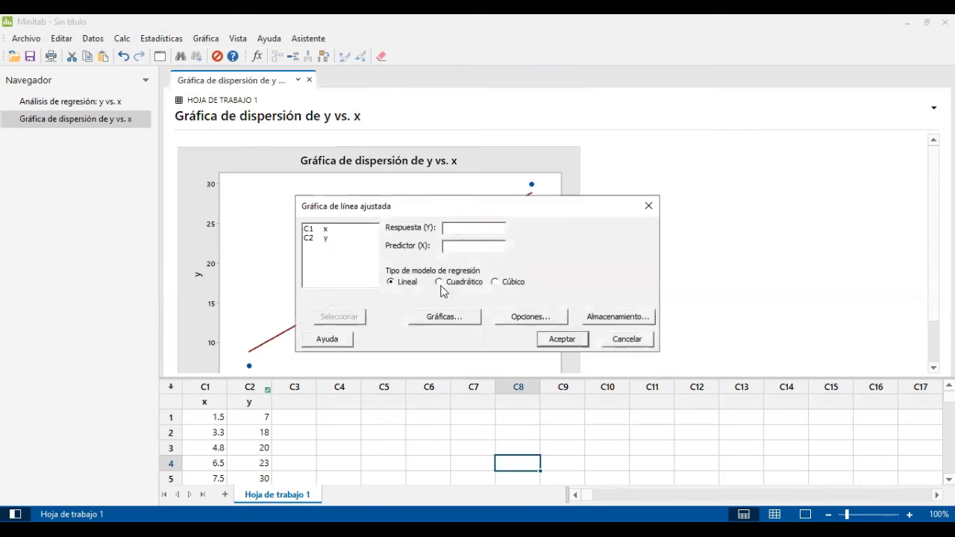
double_click(329, 239)
double_click(325, 230)
- Choose the Cuatro en uno residual plots for the fitted line plot, accept the options without transformations or intervals, and run the analysis
left_click(424, 321)
left_click(438, 299)
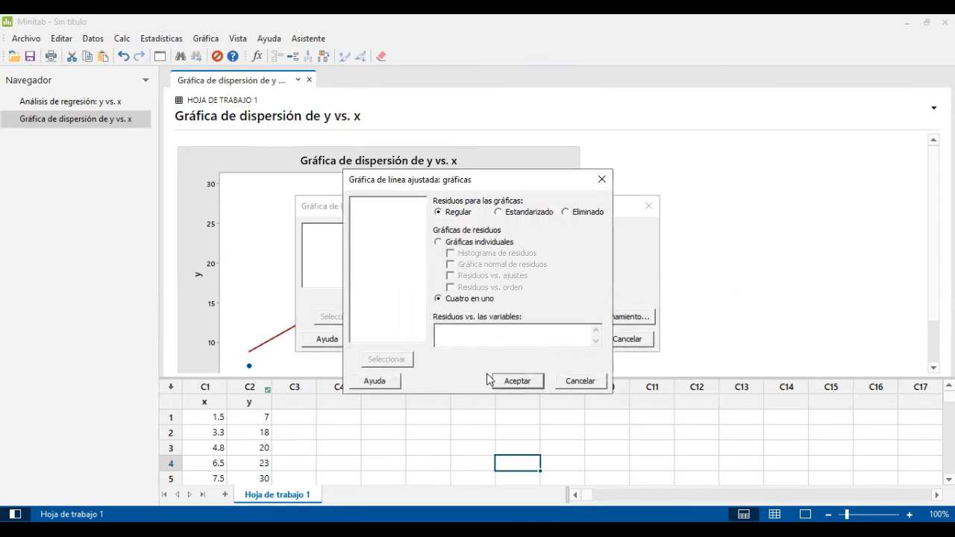
left_click(511, 384)
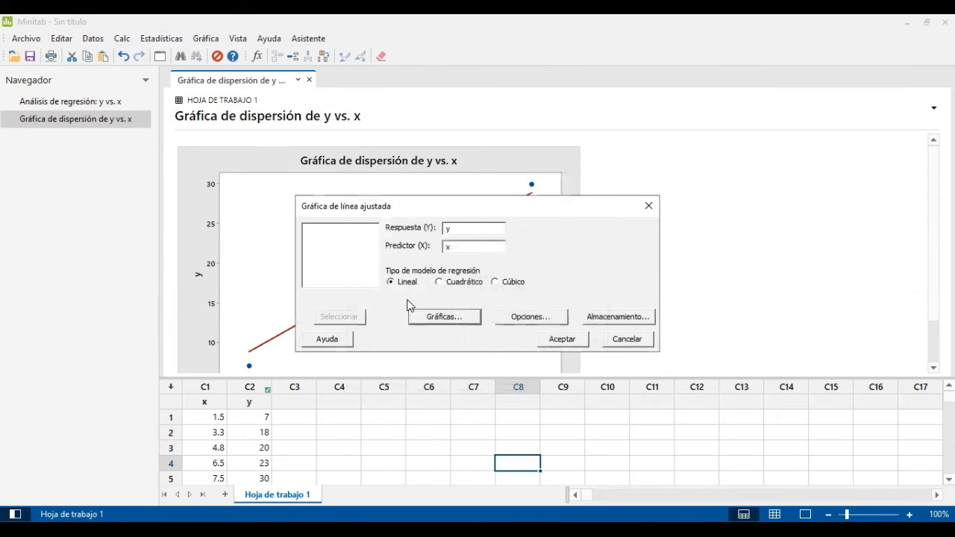
left_click(541, 320)
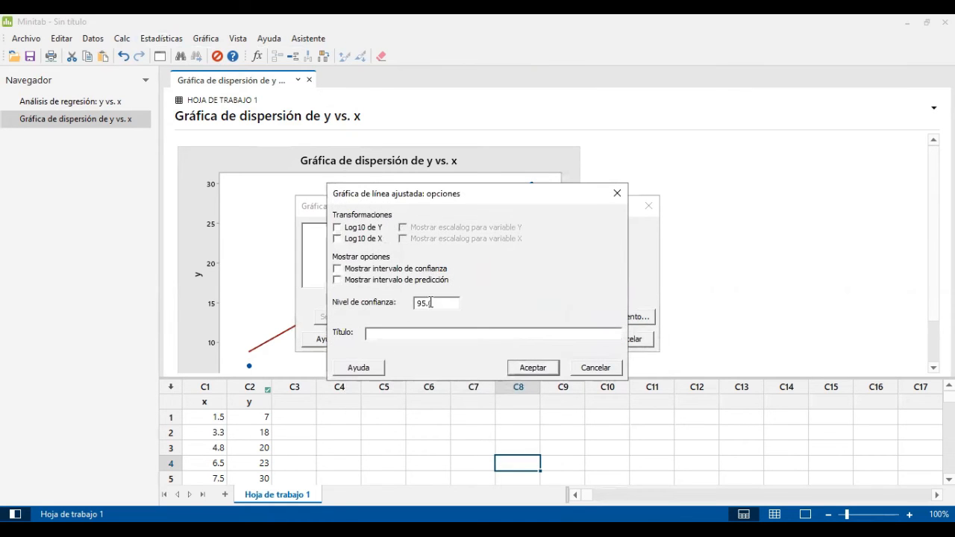
left_click(523, 367)
left_click(545, 342)
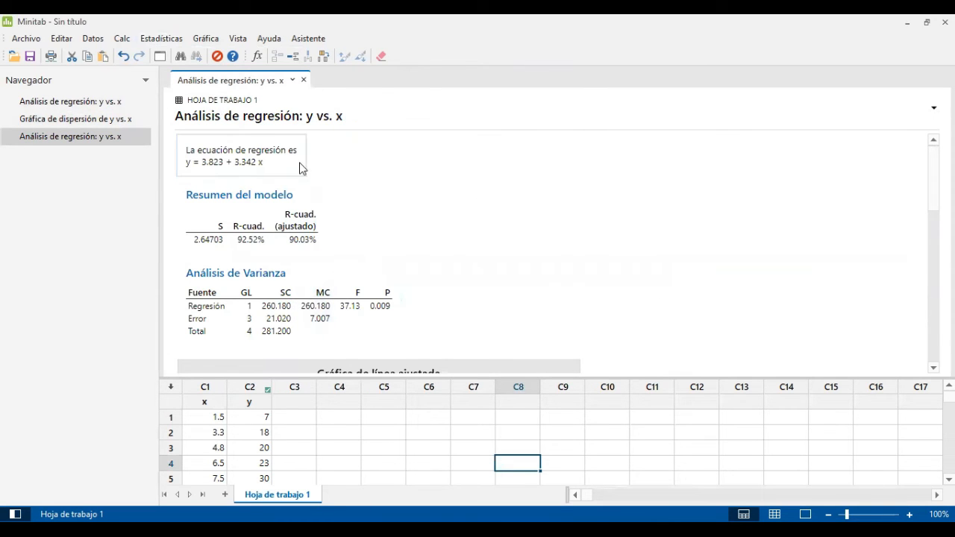
- Examine the fitted line output: regression equation, model summary, analysis of variance, fitted line plot and residual plots
scroll(227, 250, "down", 2)
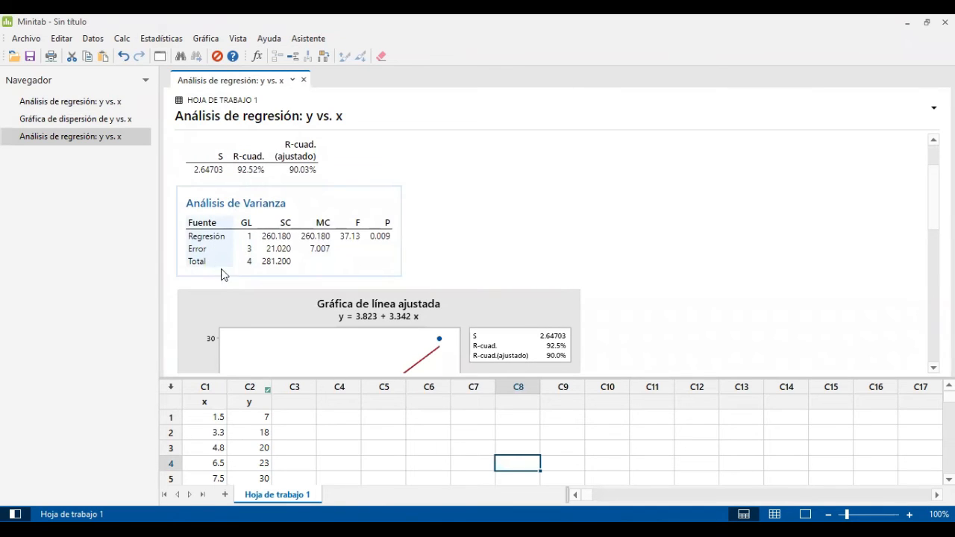
scroll(222, 273, "down", 2)
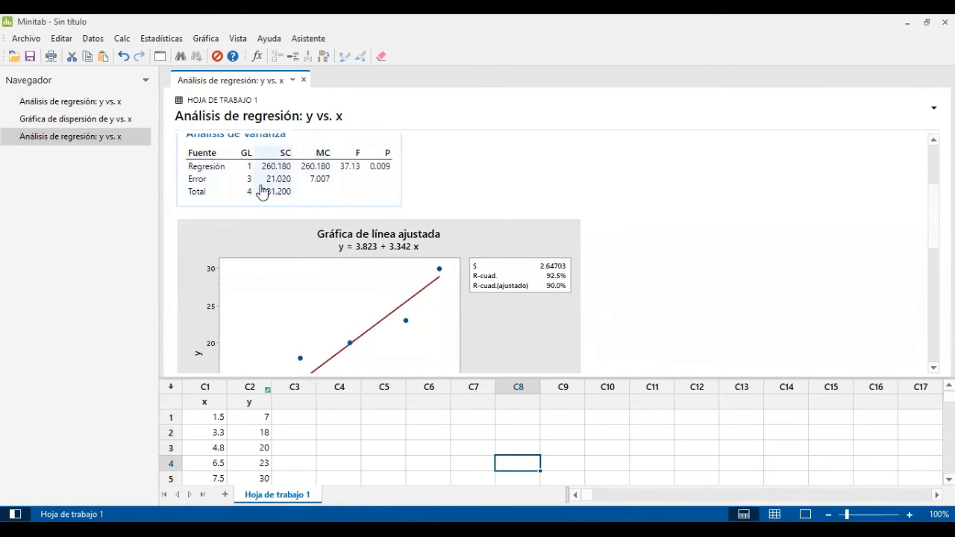
scroll(313, 265, "down", 2)
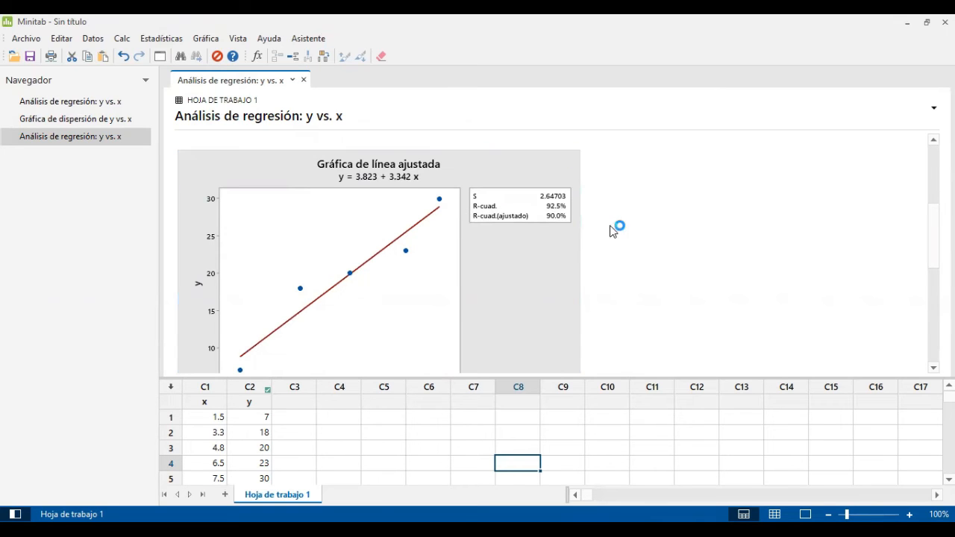
scroll(366, 262, "down", 3)
scroll(366, 263, "down", 8)
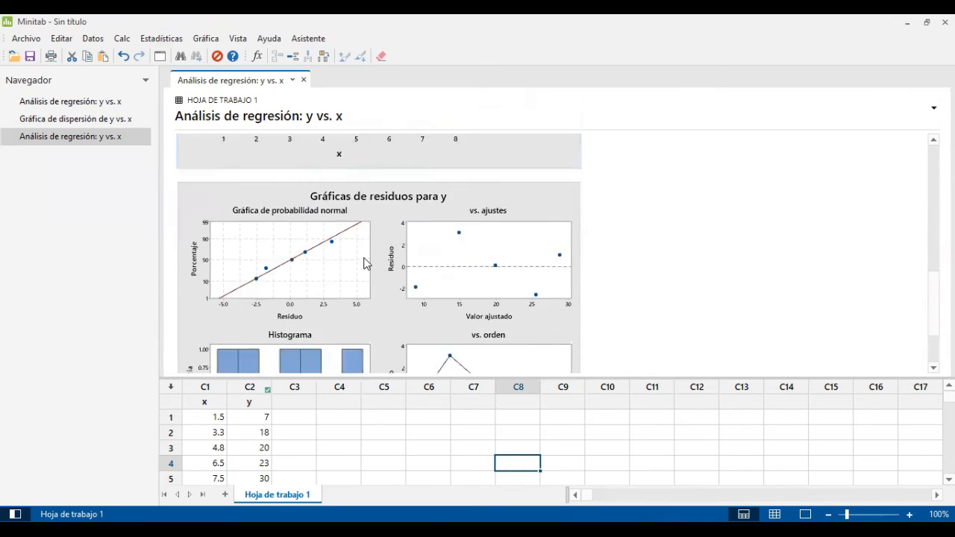
scroll(365, 261, "up", 6)
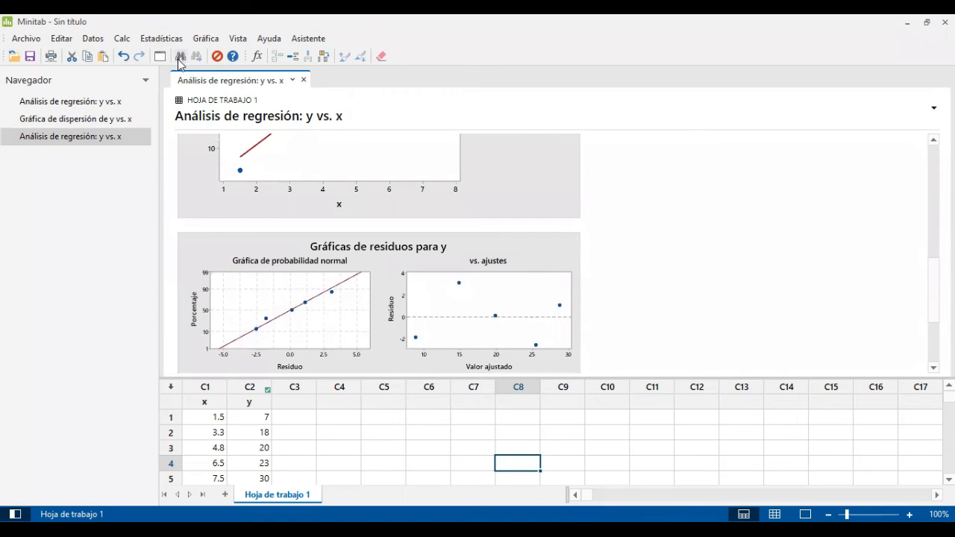
scroll(373, 294, "up", 3)
scroll(368, 300, "up", 3)
scroll(457, 319, "down", 4)
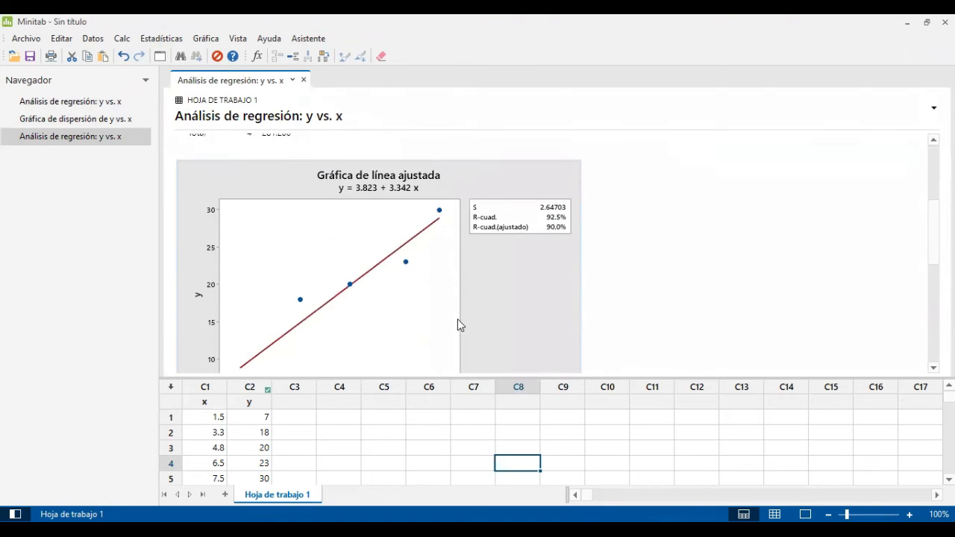
- Set up a Correlación analysis with x and y as the variables
left_click(203, 39)
mouse_move(161, 39)
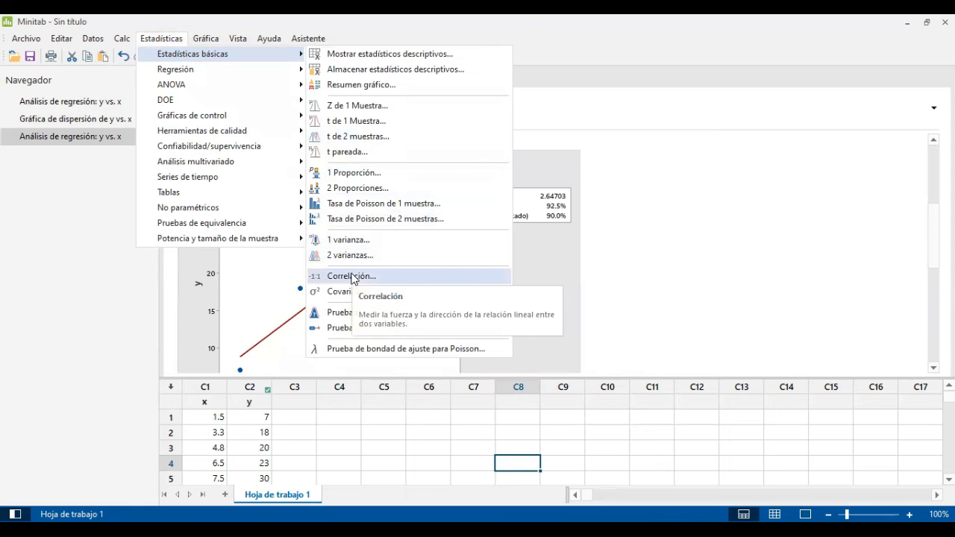
left_click(352, 277)
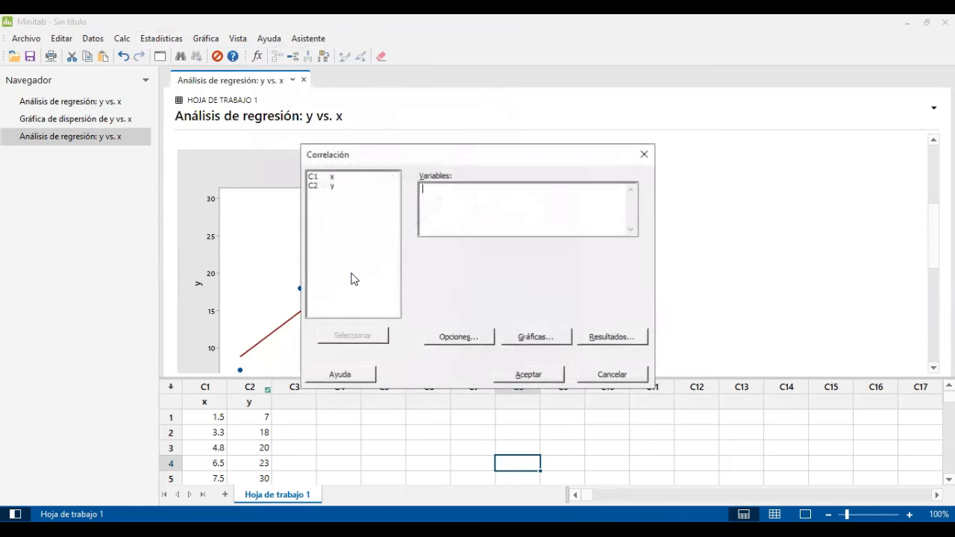
double_click(324, 178)
double_click(326, 187)
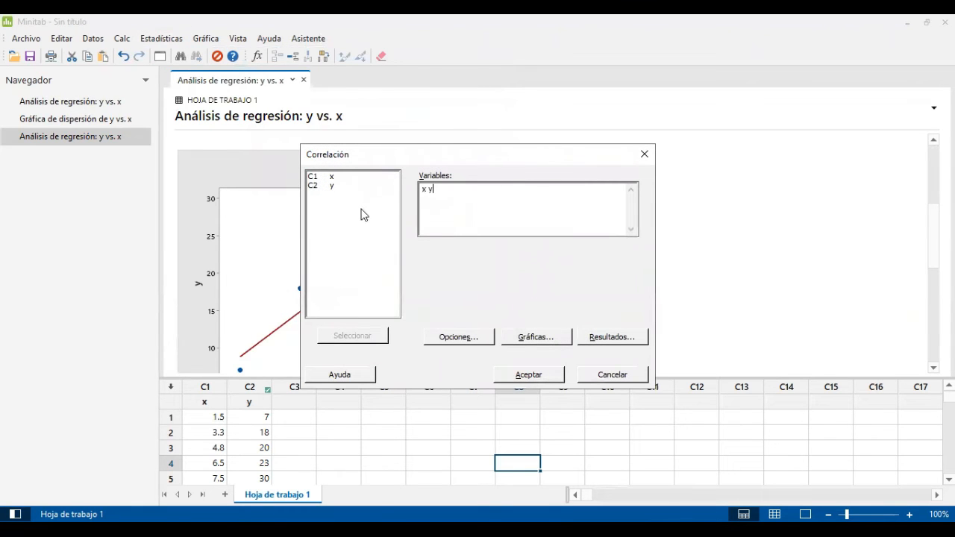
- Keep the Correlación de Pearson method with a 95.0 confidence level and run the correlation of x and y
left_click(451, 339)
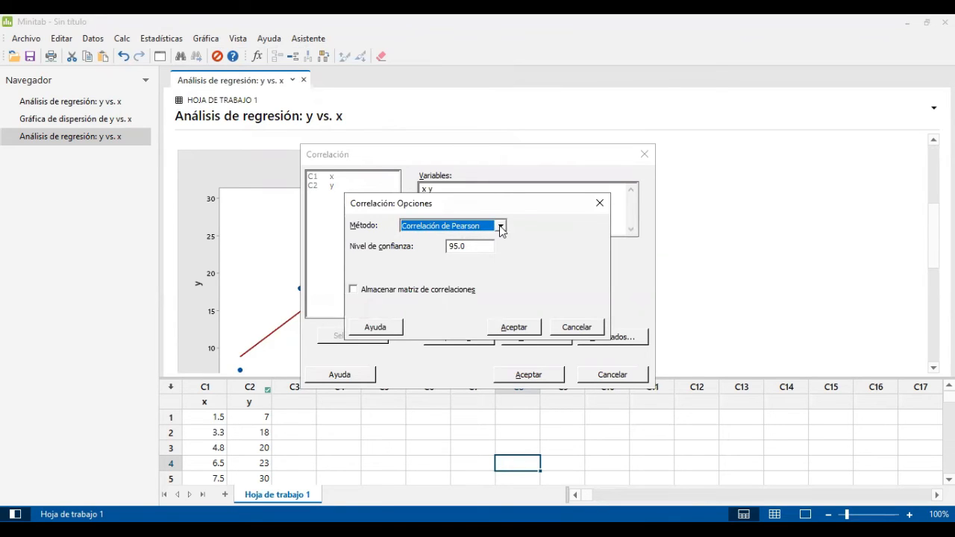
left_click(499, 226)
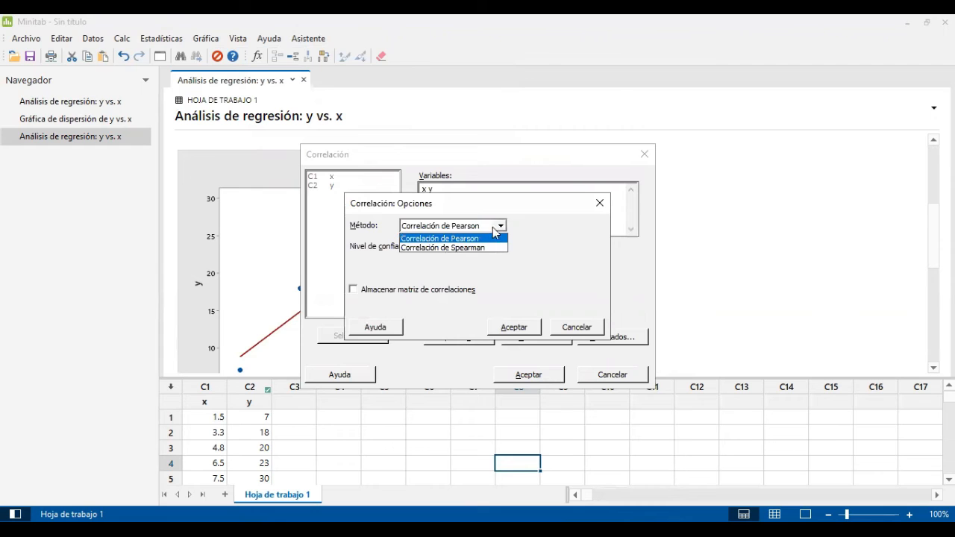
left_click(488, 227)
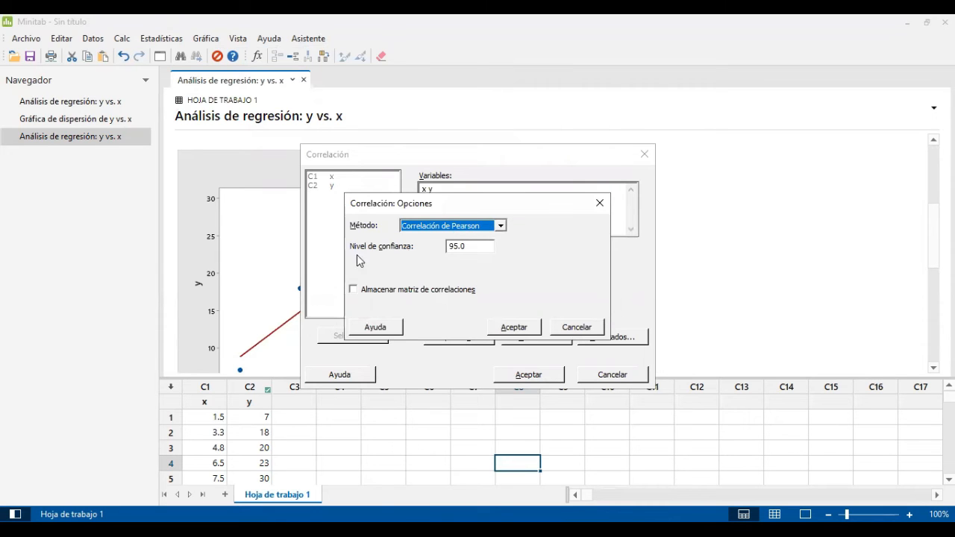
left_click(513, 328)
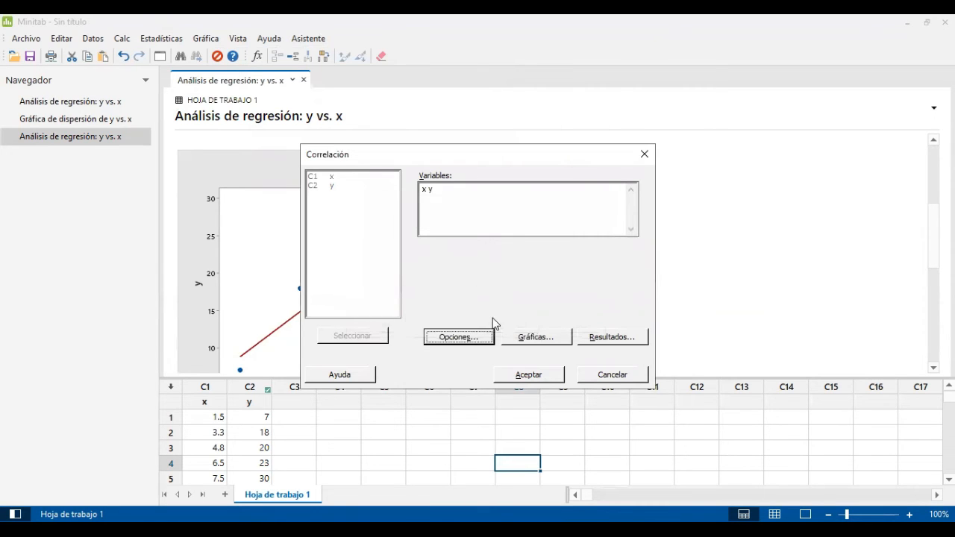
left_click(504, 375)
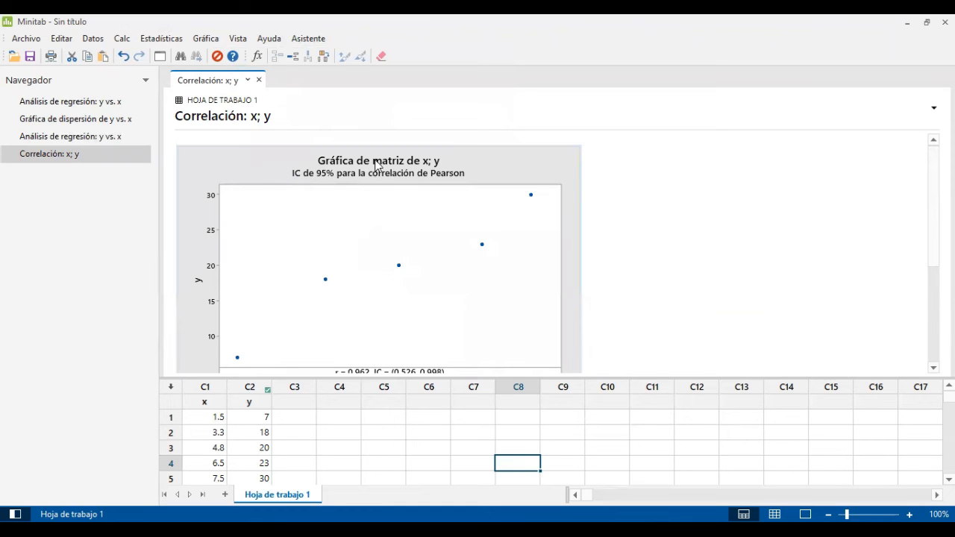
- Examine the Pearson correlation output, switch to Excel to compare the coefficient with the calculated r, and return to Minitab
scroll(421, 246, "down", 3)
scroll(414, 243, "down", 2)
scroll(412, 240, "up", 3)
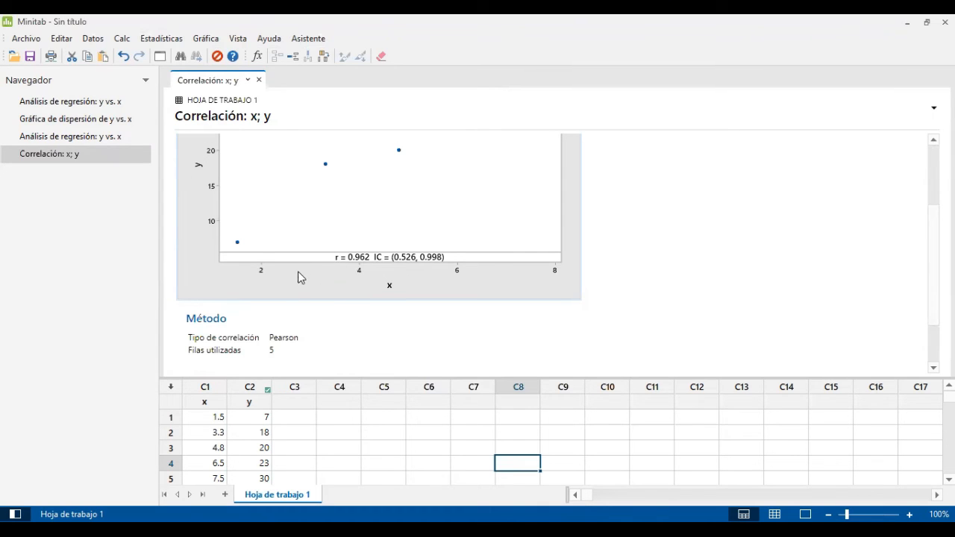
scroll(301, 278, "down", 1)
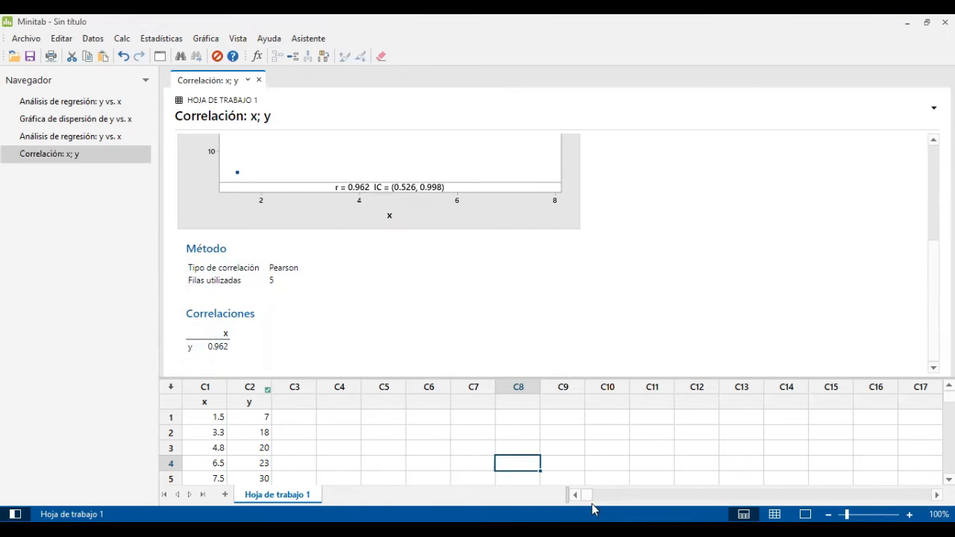
key("alt+Tab")
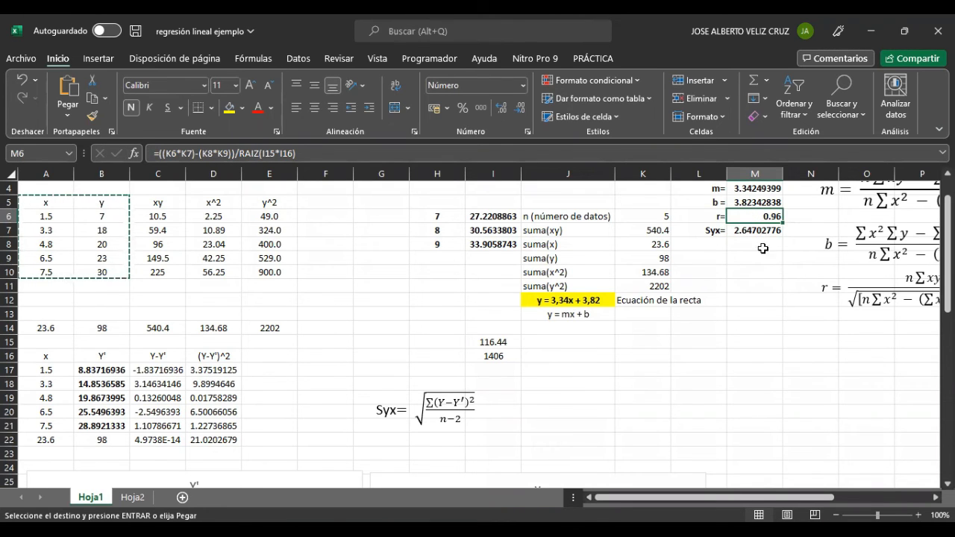
key("alt+Tab")
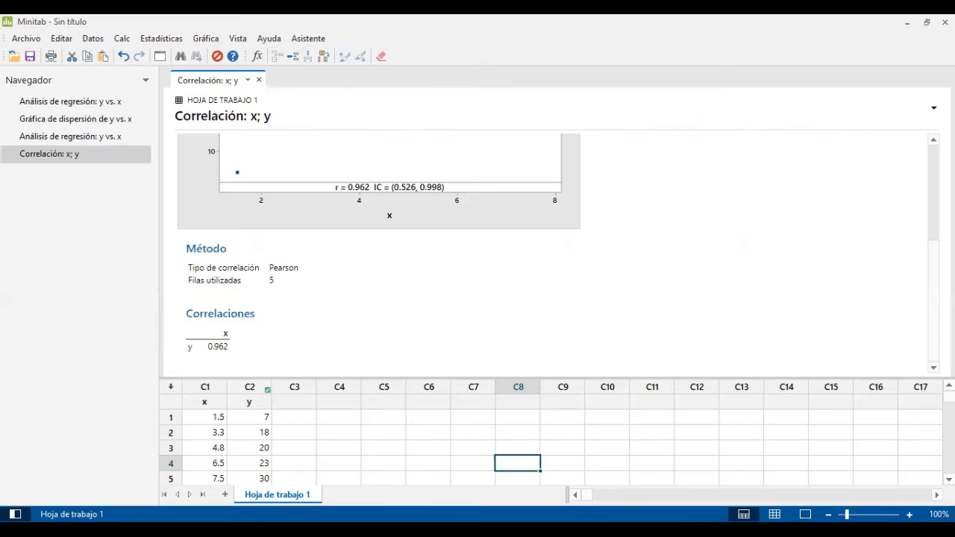
scroll(289, 207, "up", 5)
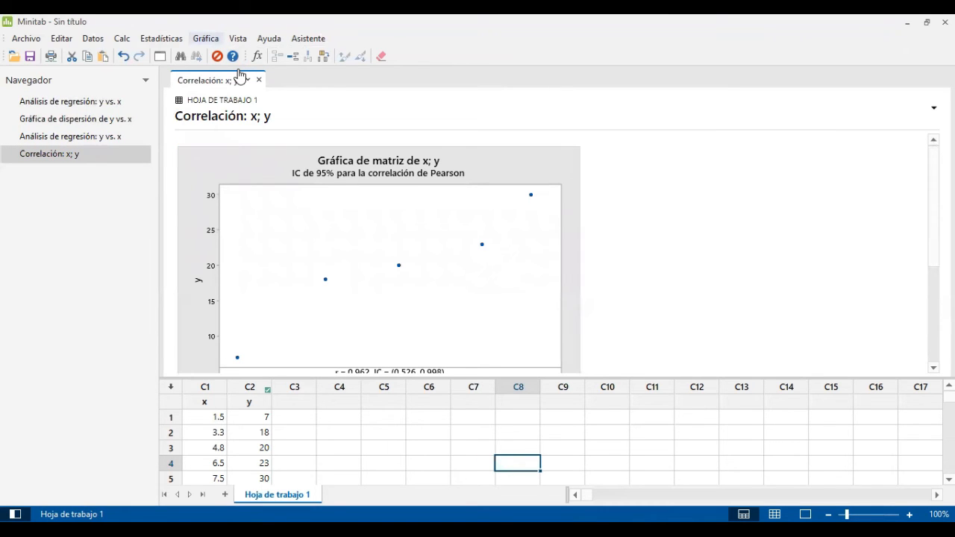
- Run another Correlación analysis of x and y using the Correlación de Spearman method
left_click(162, 40)
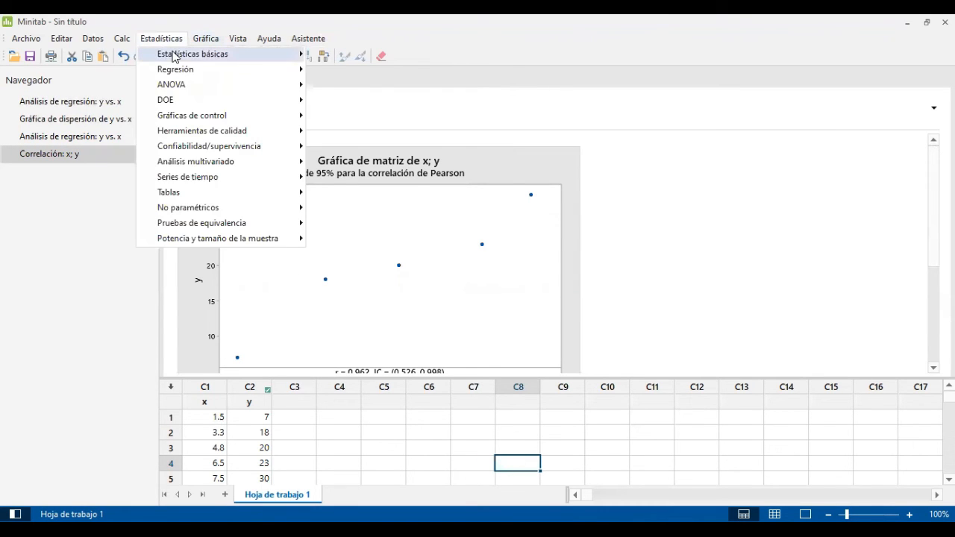
mouse_move(176, 57)
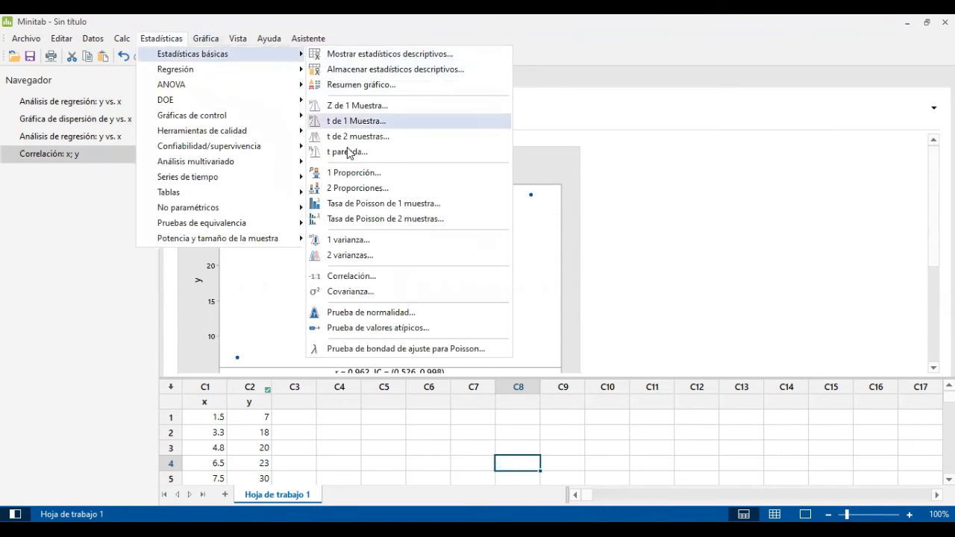
left_click(351, 276)
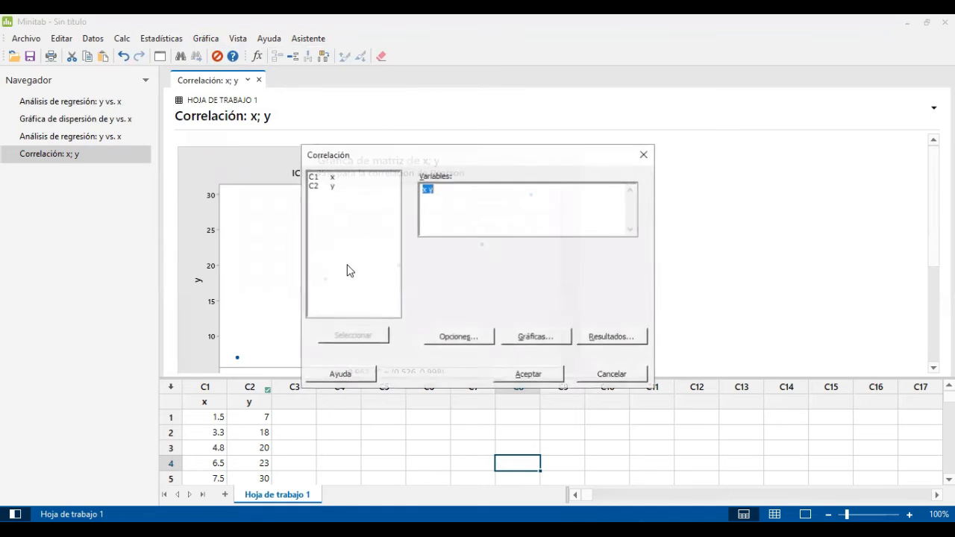
left_click(477, 336)
left_click(500, 227)
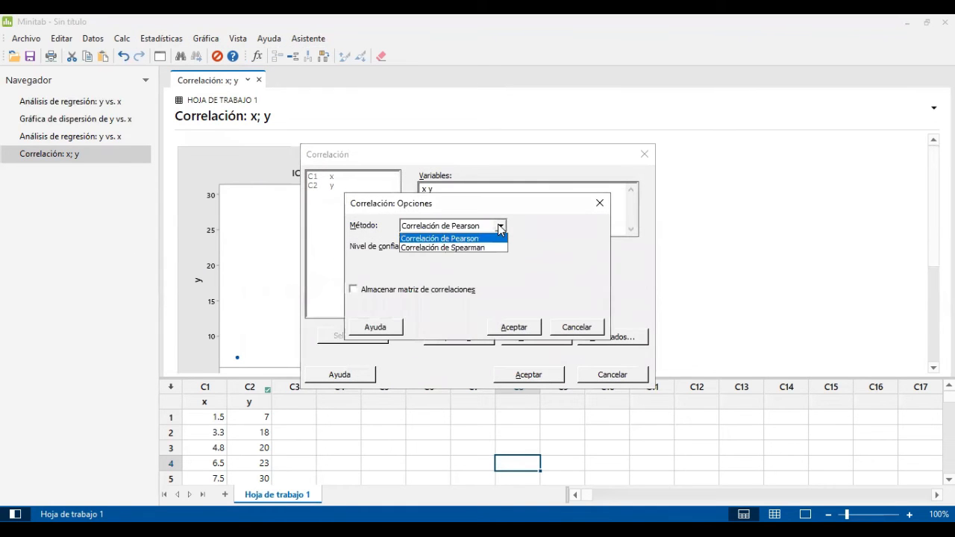
left_click(452, 247)
left_click(509, 328)
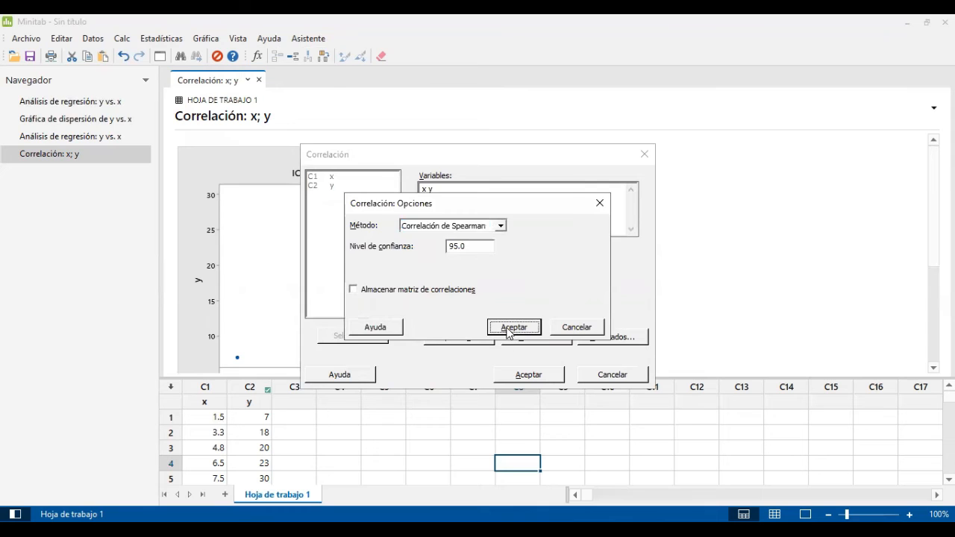
left_click(502, 373)
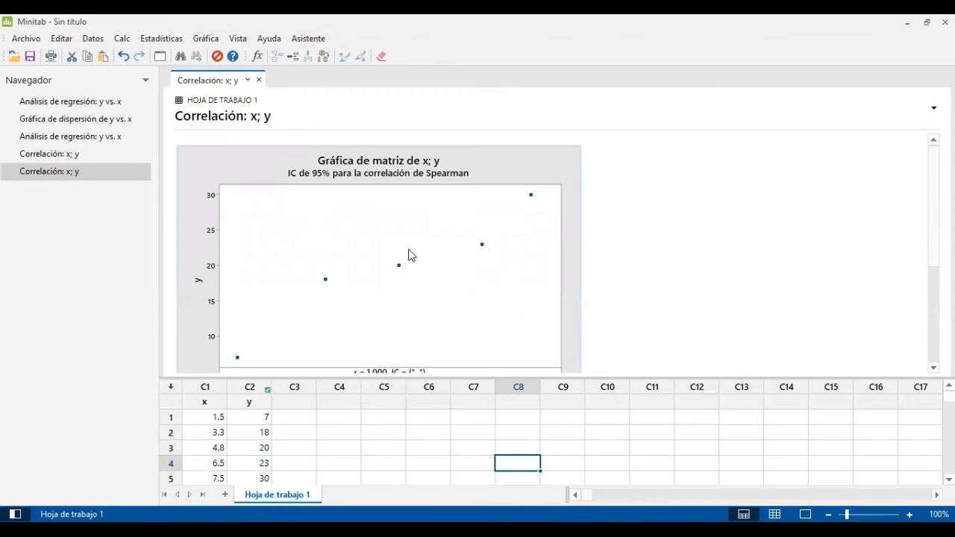
- Examine the Spearman matrix plot, method details and correlation coefficient for x and y
scroll(352, 231, "down", 3)
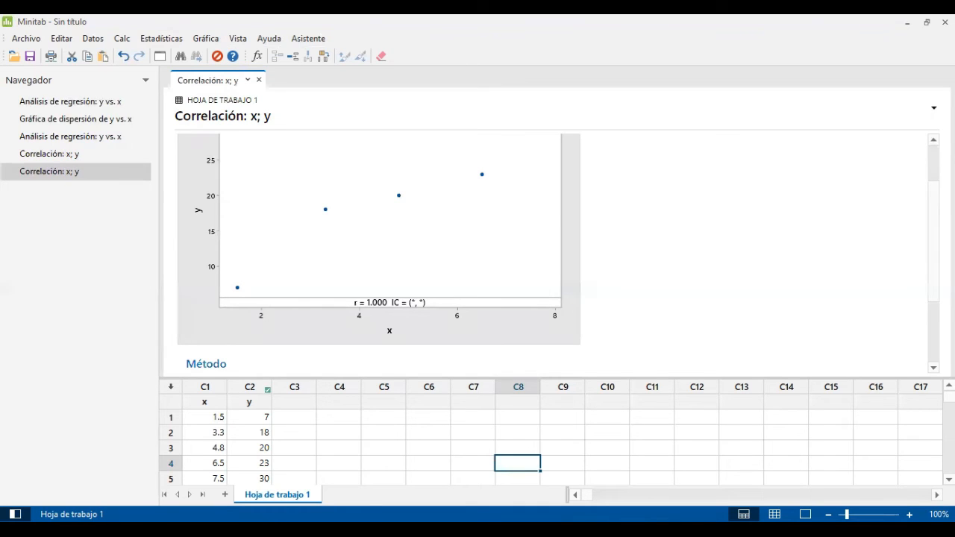
scroll(299, 310, "down", 3)
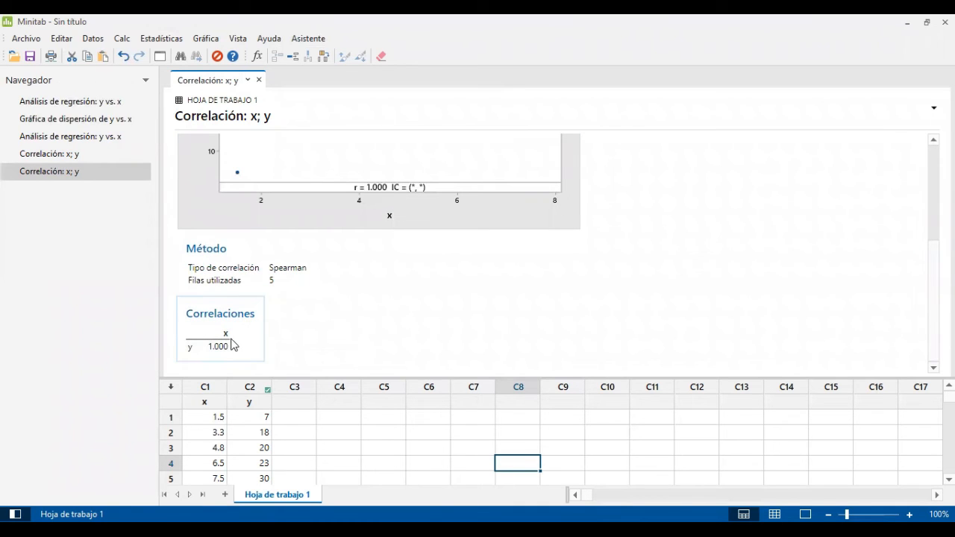
scroll(346, 323, "up", 5)
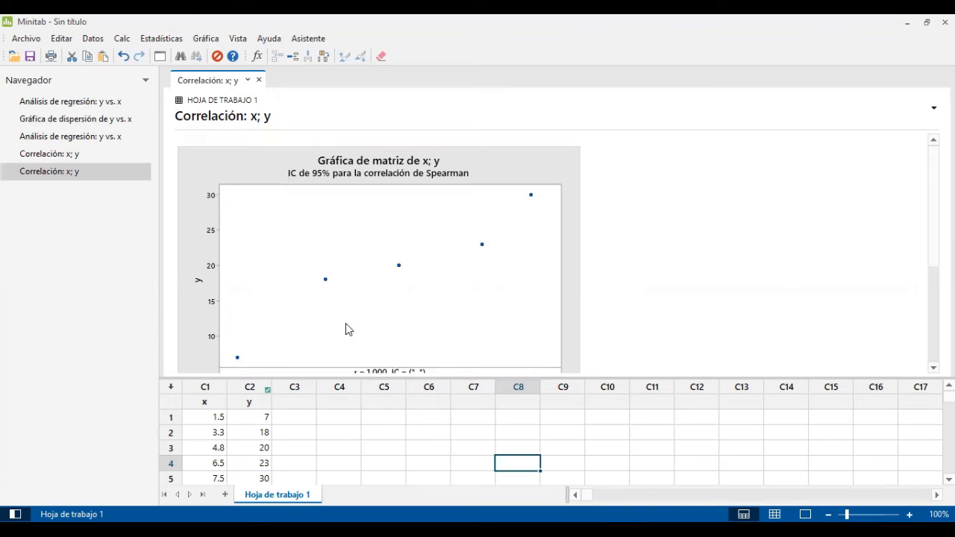
scroll(403, 294, "down", 4)
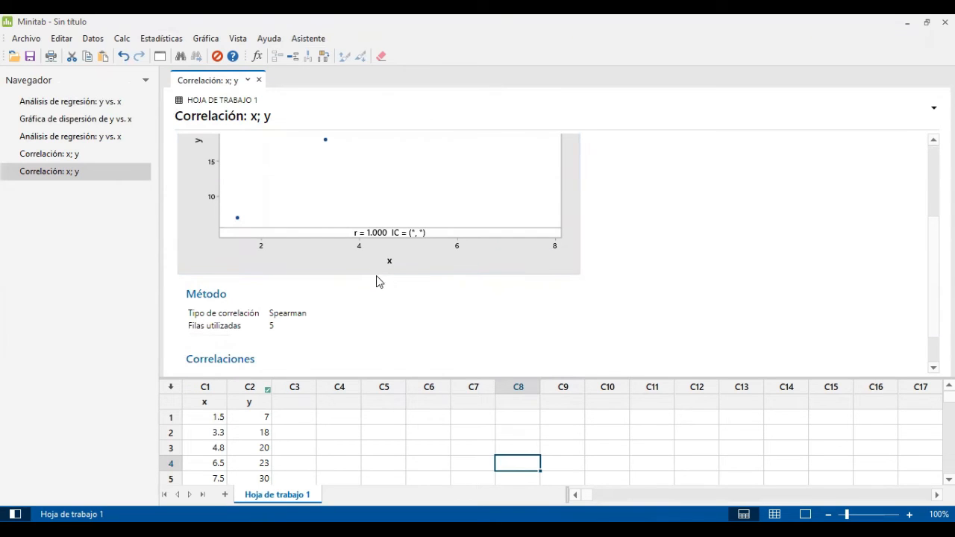
scroll(252, 278, "down", 1)
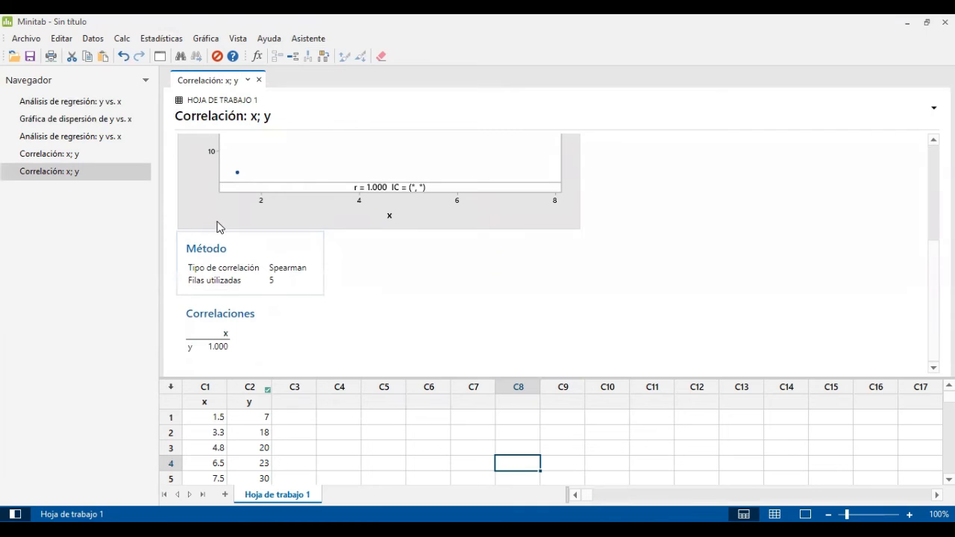
- Review the earlier outputs: the regression tables and residual plots, the scatterplot of y vs. x, and the fitted line plot
left_click(82, 104)
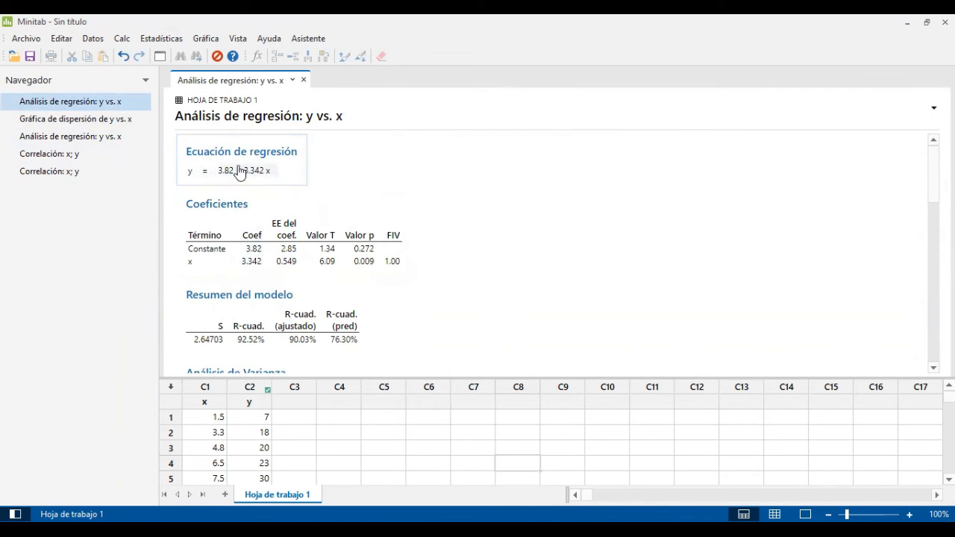
scroll(289, 223, "down", 1)
scroll(289, 228, "down", 1)
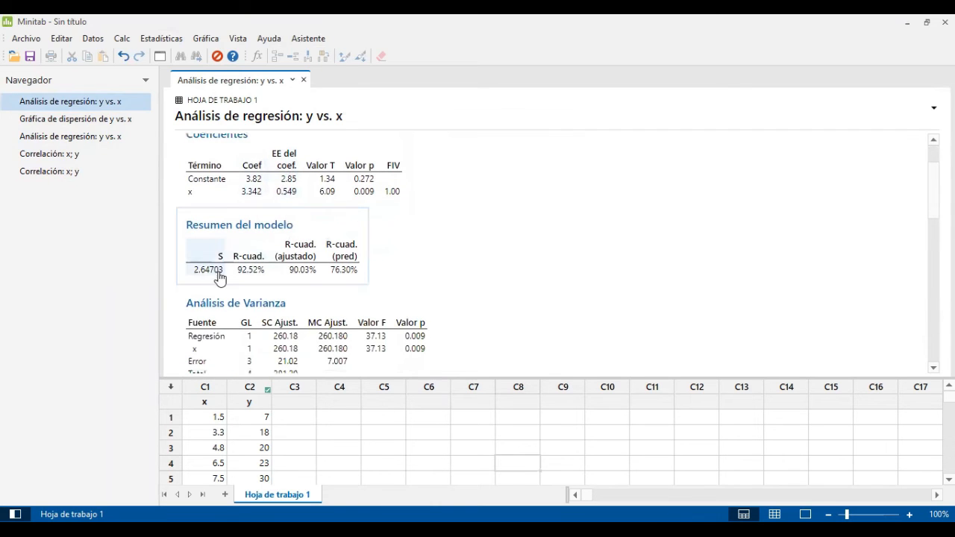
scroll(298, 269, "down", 2)
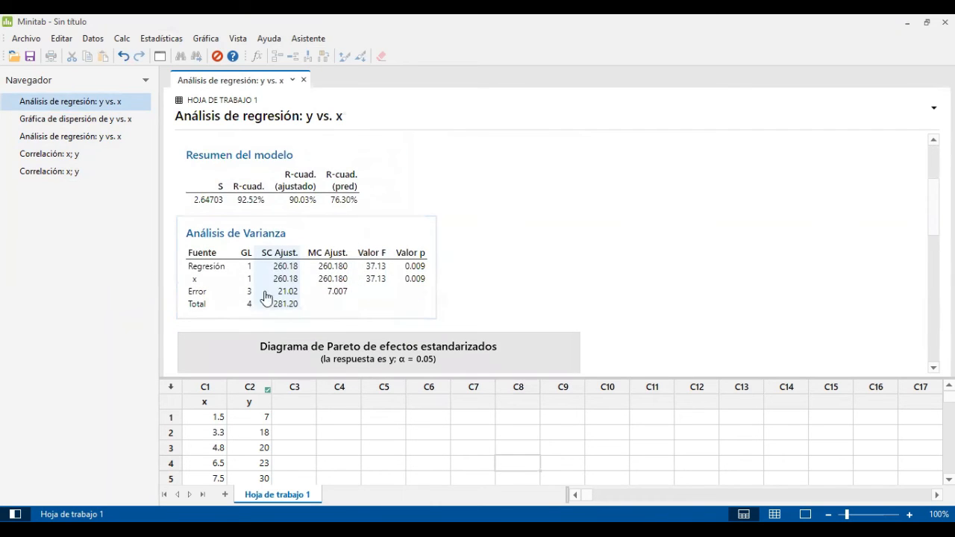
scroll(291, 284, "down", 6)
scroll(289, 281, "up", 3)
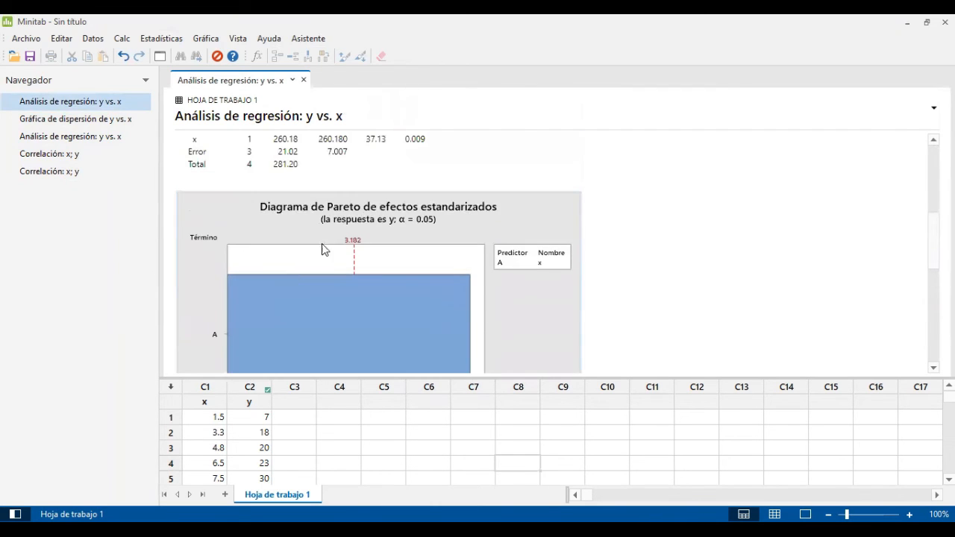
scroll(343, 244, "down", 6)
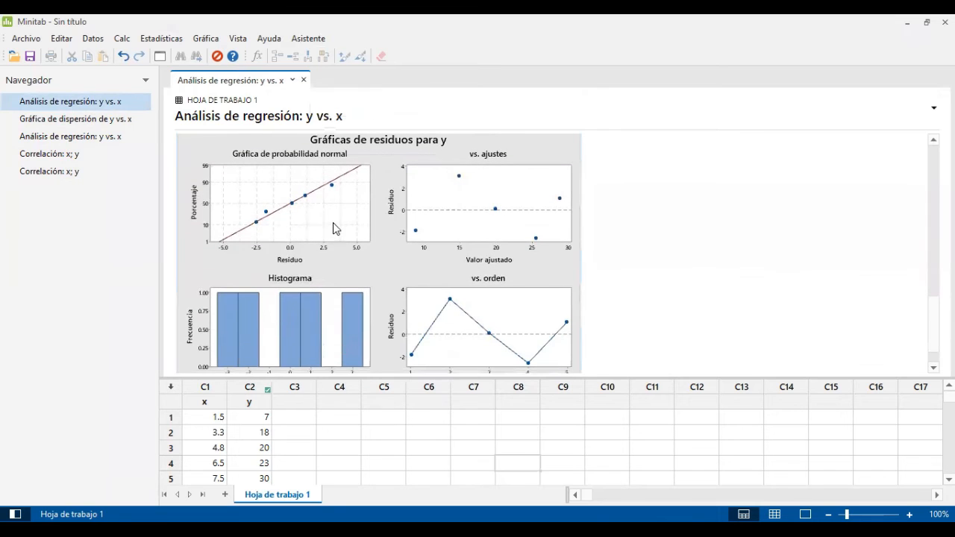
scroll(444, 305, "down", 1)
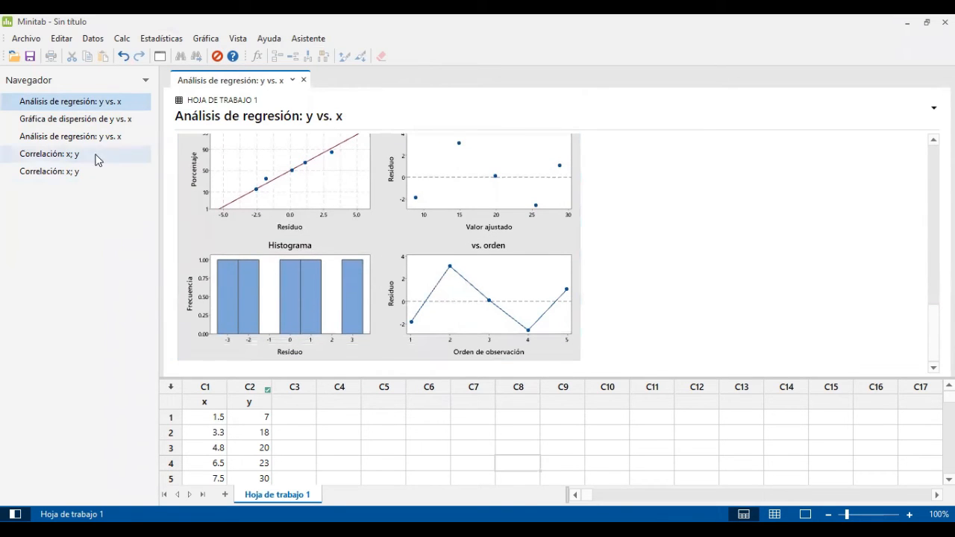
left_click(57, 120)
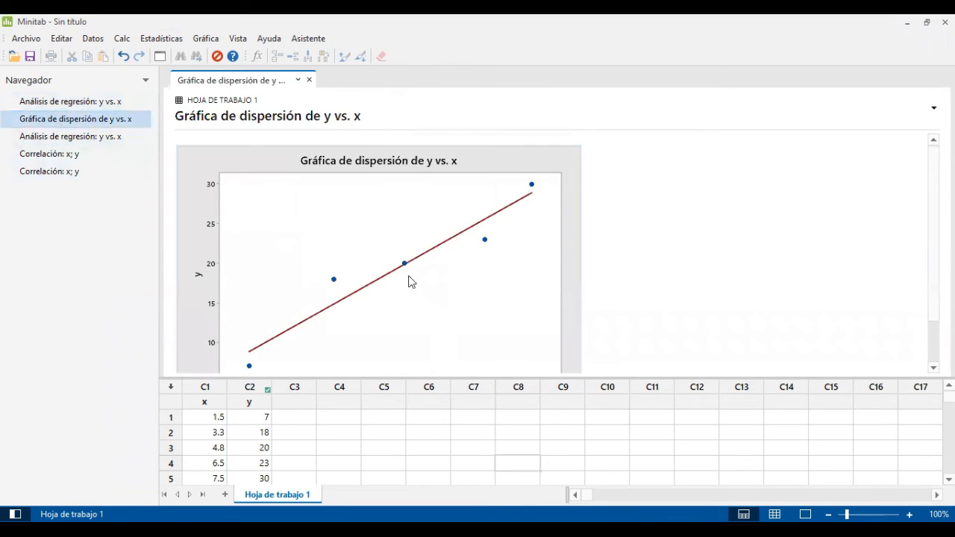
scroll(358, 240, "down", 2)
scroll(356, 244, "up", 2)
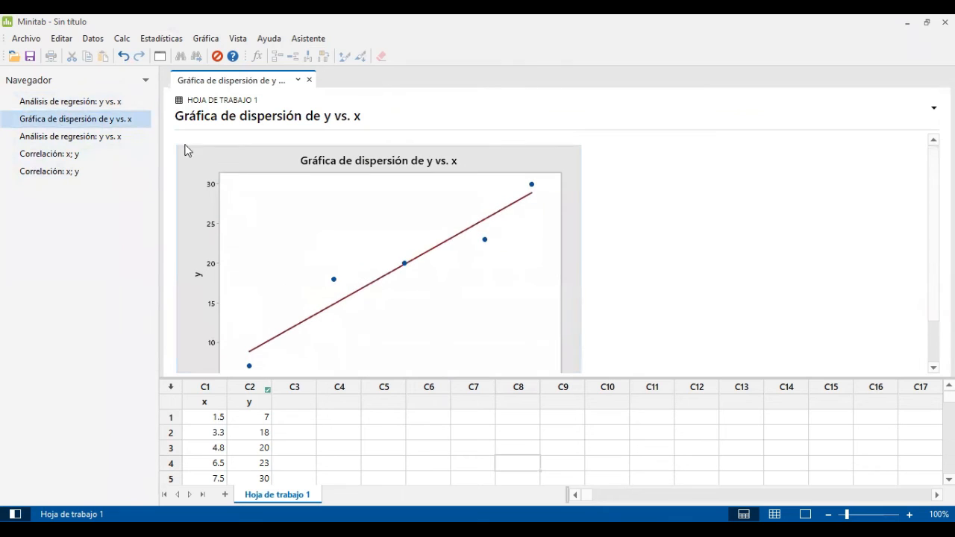
left_click(79, 139)
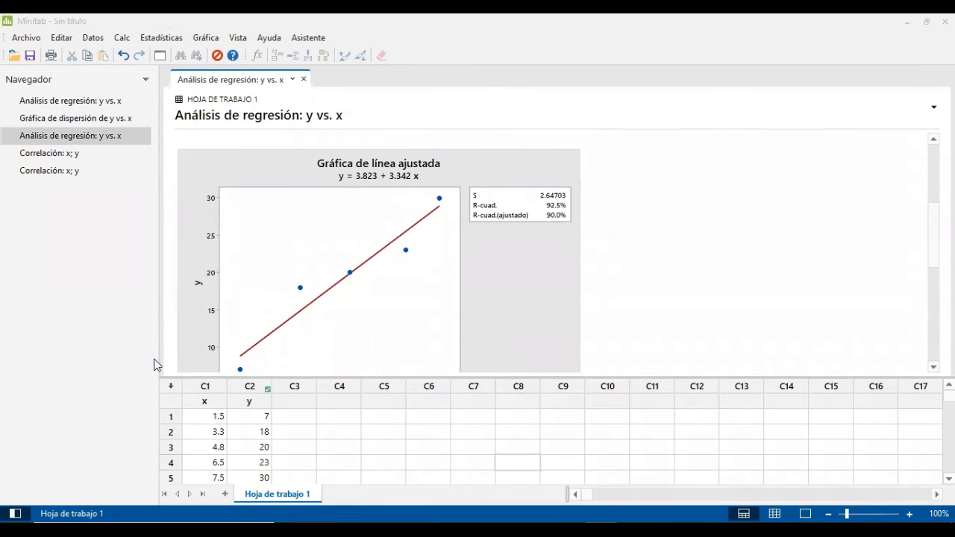
- Replace the five x values in column C1 with 10, 13, 15, 17 and 19
left_click(203, 417)
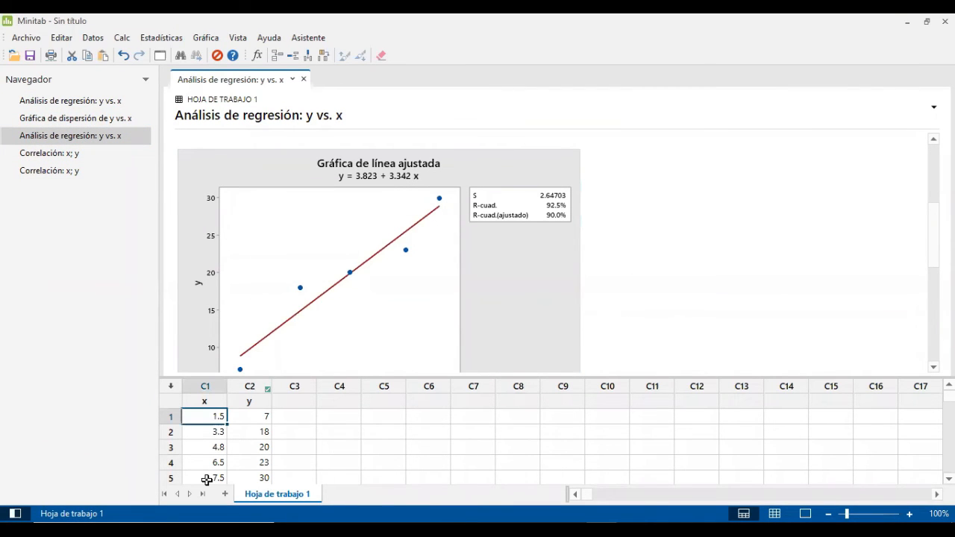
type("10")
key("Return")
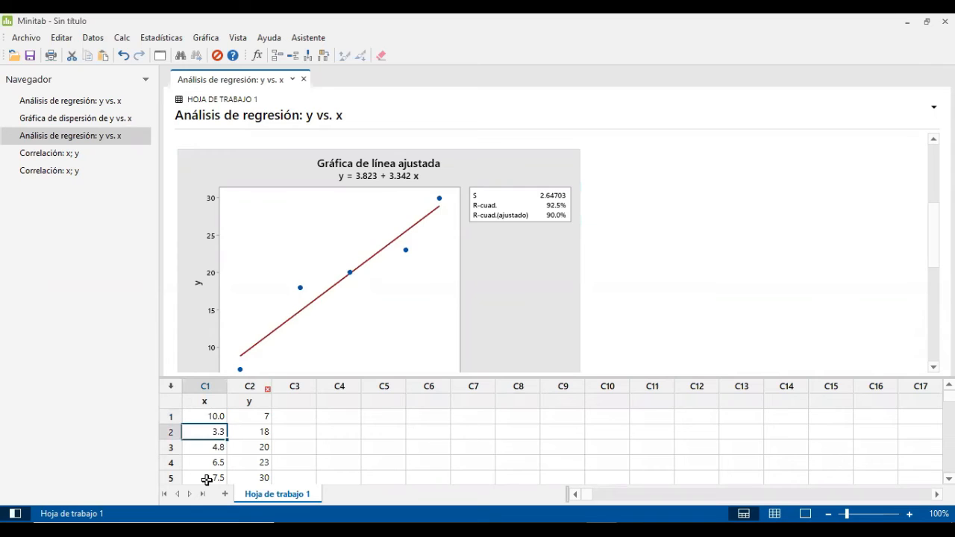
type("13")
key("Return")
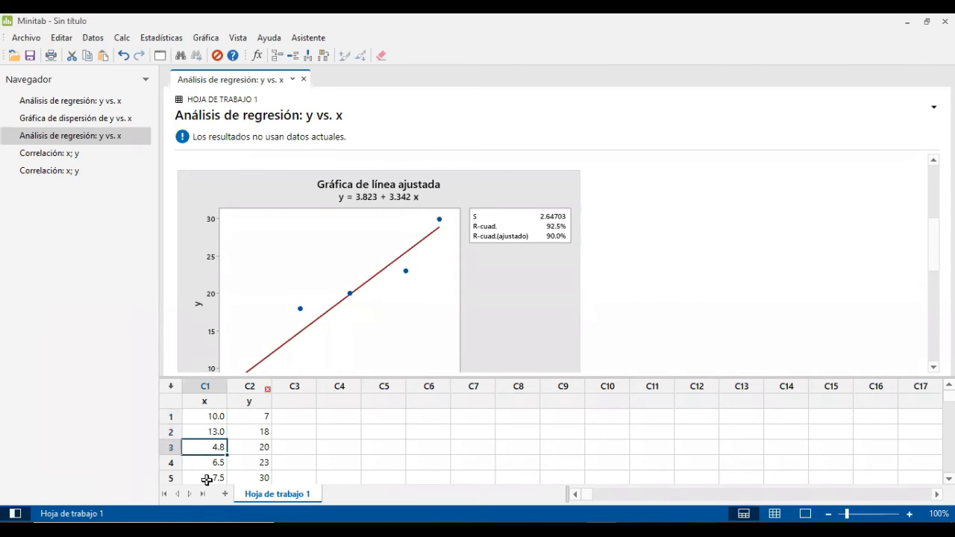
type("15")
key("Return")
type("17")
key("Return")
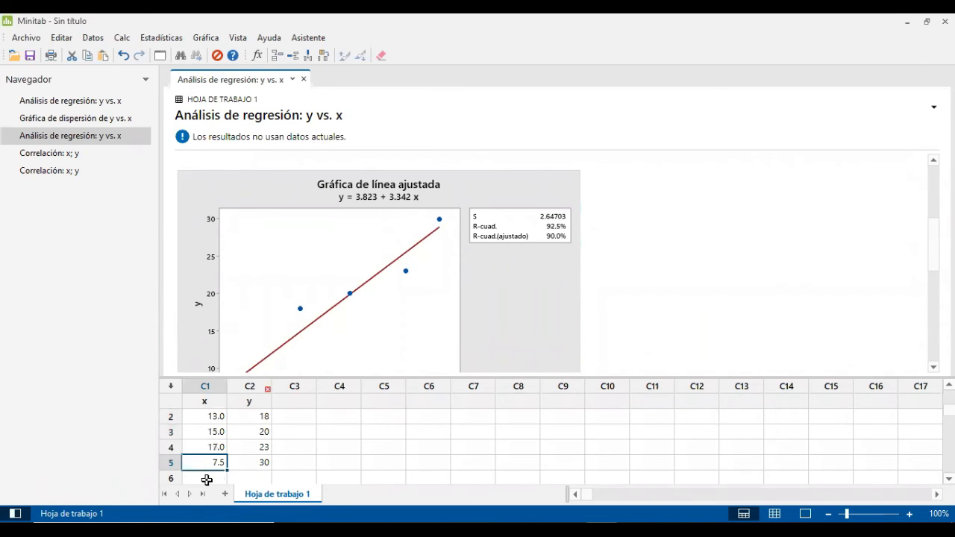
type("19")
key("Tab")
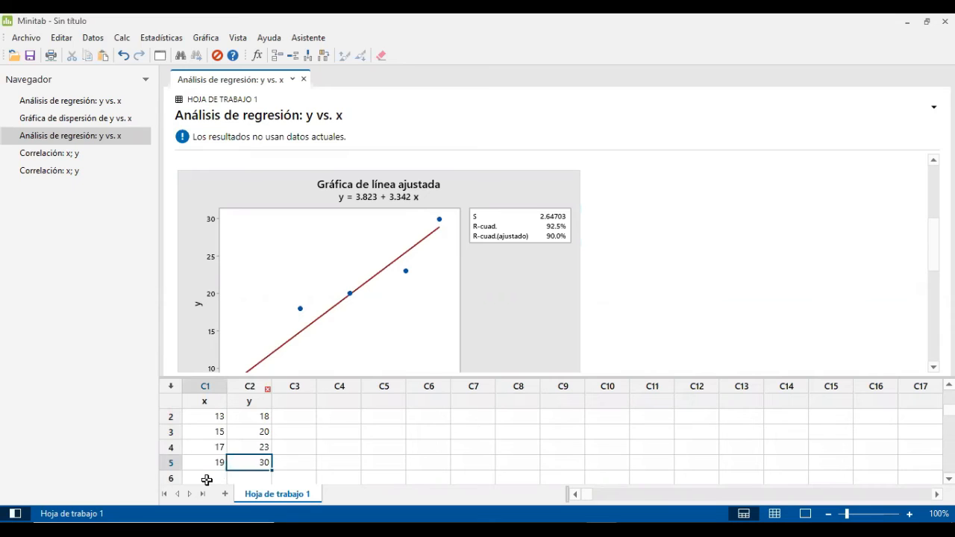
- Fit a regression model to the updated worksheet data with y as the response and x as the continuous predictor
key("Up")
key("Up")
key("Up")
key("Up")
key("Up")
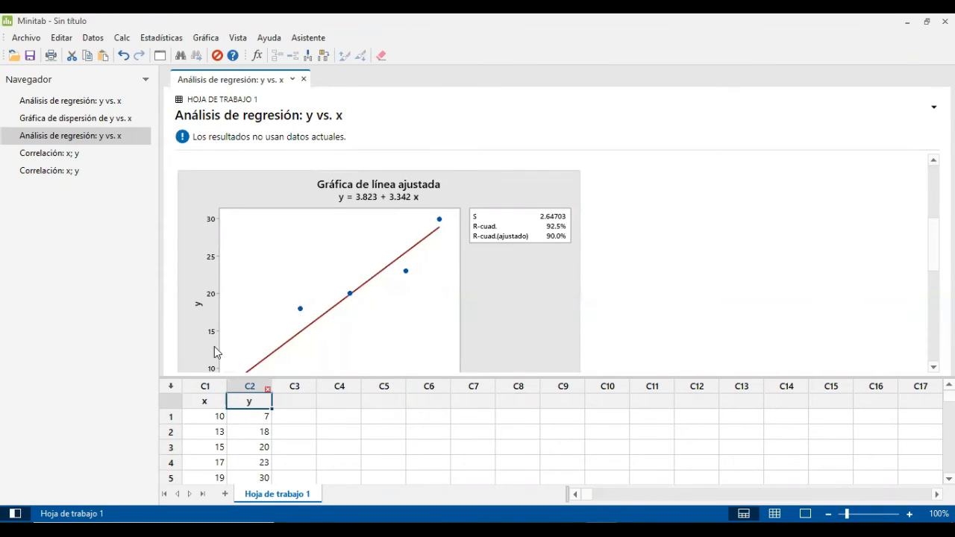
left_click(160, 38)
mouse_move(259, 75)
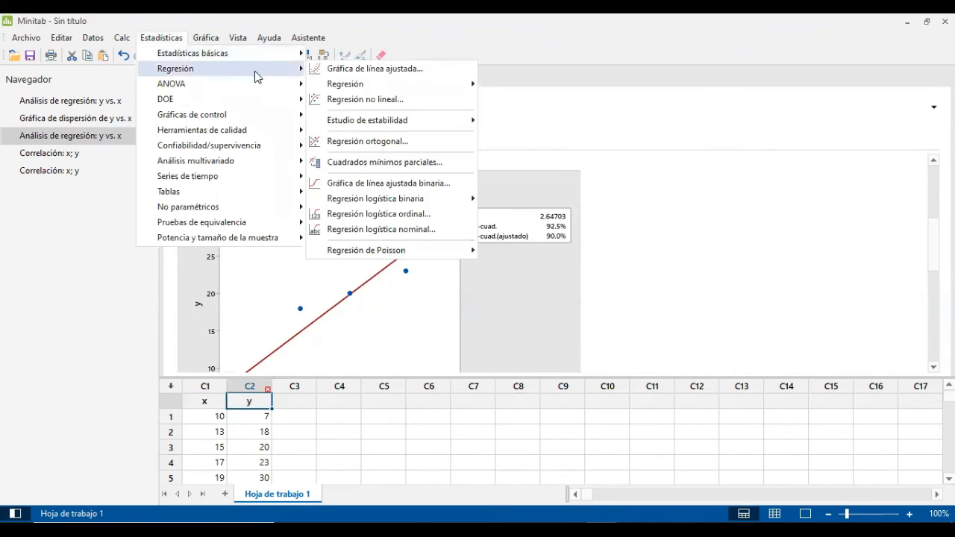
mouse_move(393, 84)
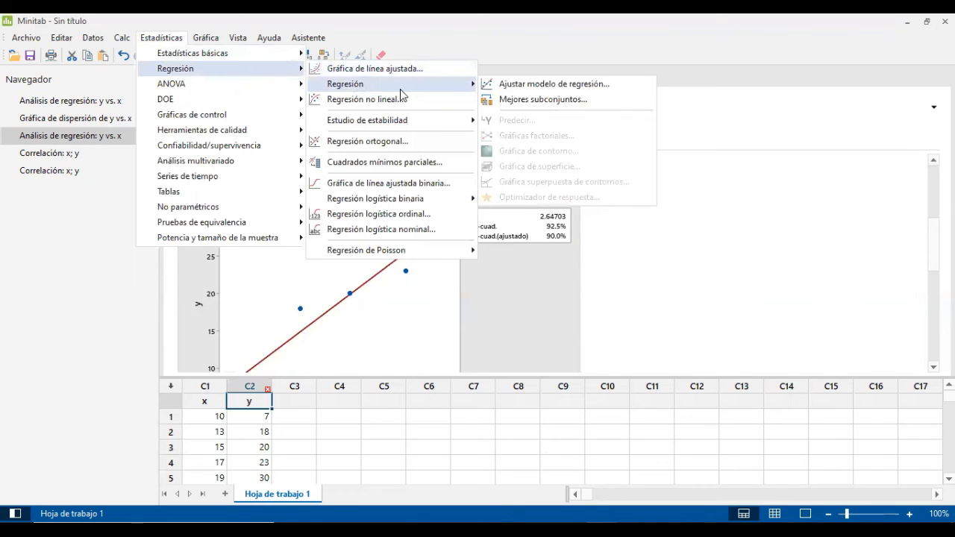
left_click(552, 88)
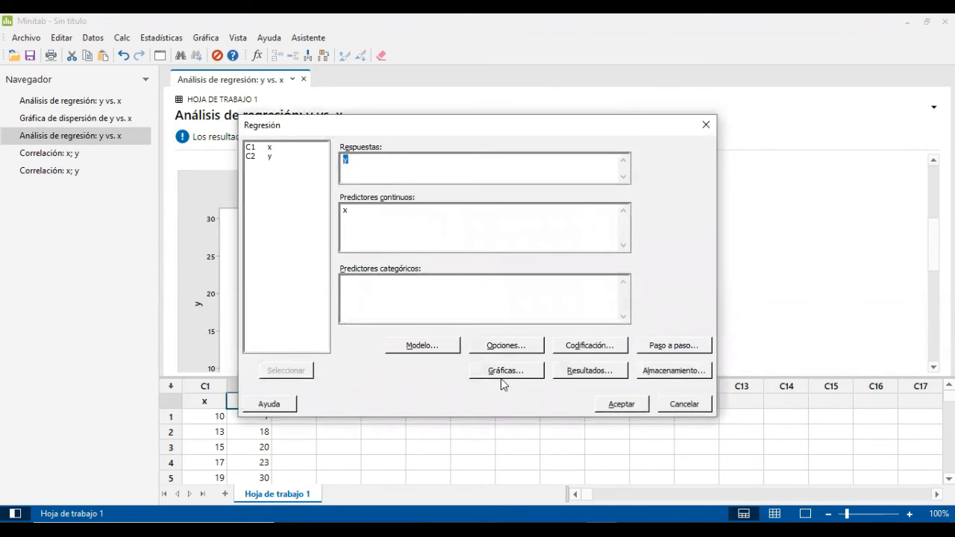
left_click(620, 407)
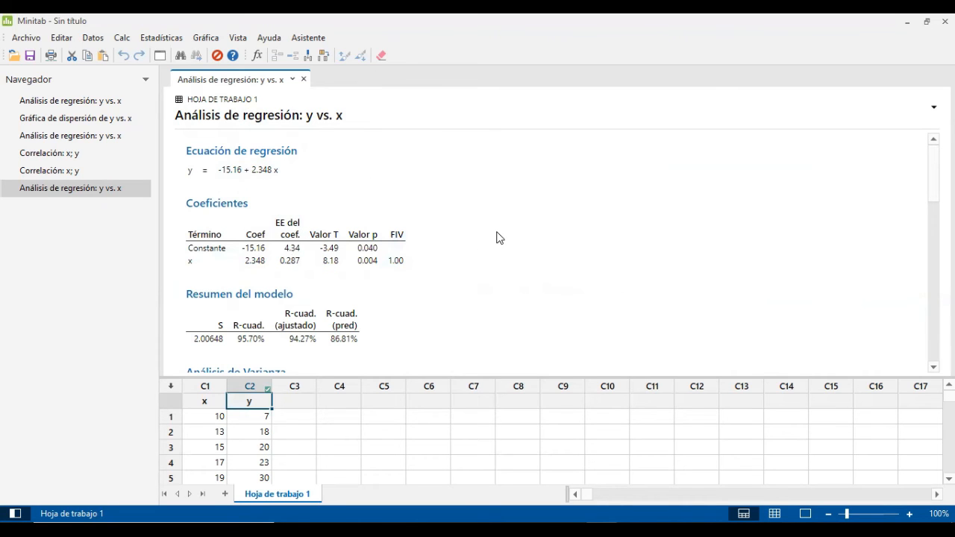
- Examine the new regression's equation, coefficients, model summary, variance analysis, Pareto chart and residual plots
scroll(228, 249, "down", 2)
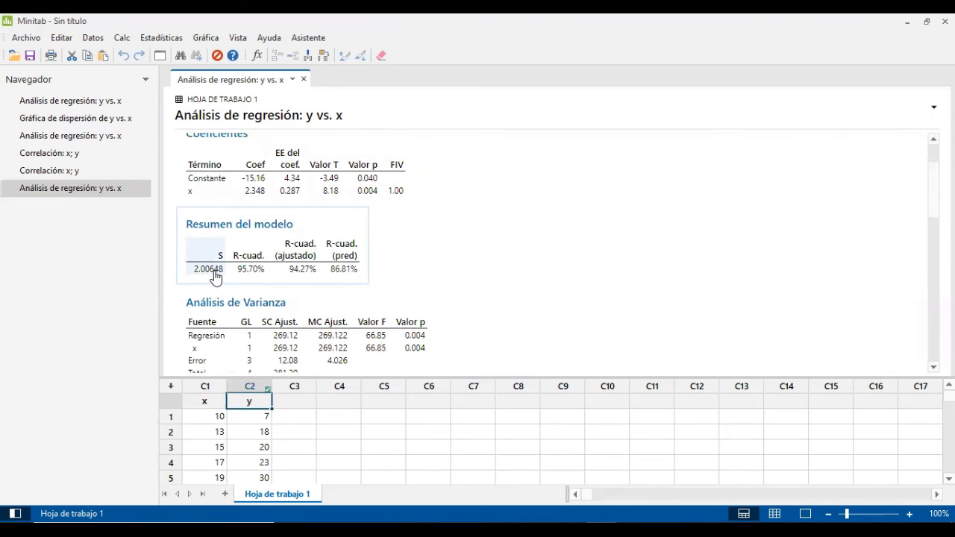
scroll(222, 277, "down", 2)
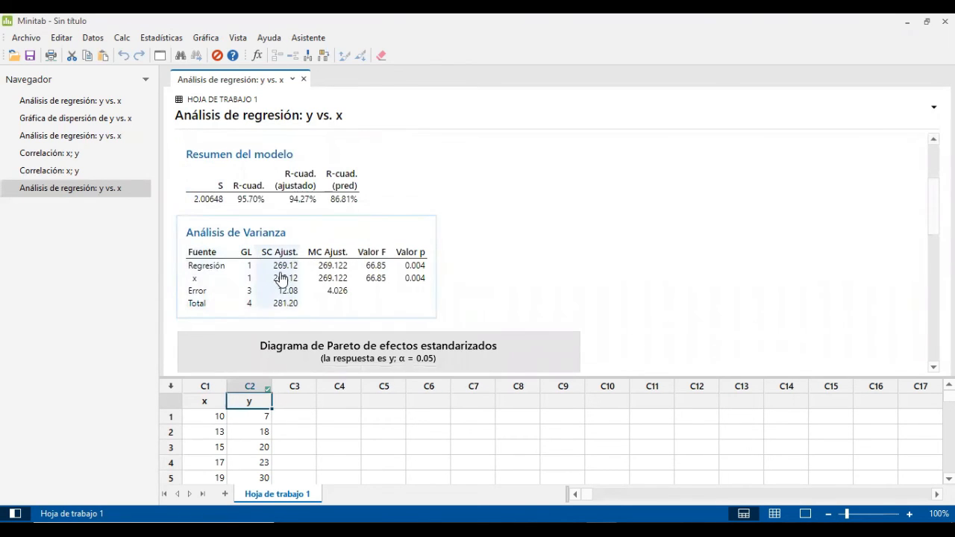
scroll(314, 302, "down", 6)
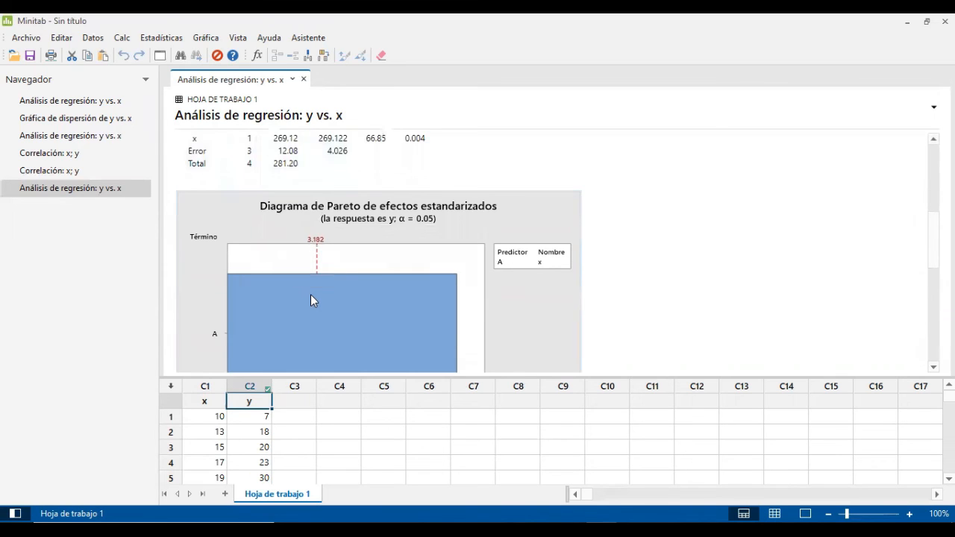
scroll(293, 218, "up", 2)
scroll(323, 291, "down", 2)
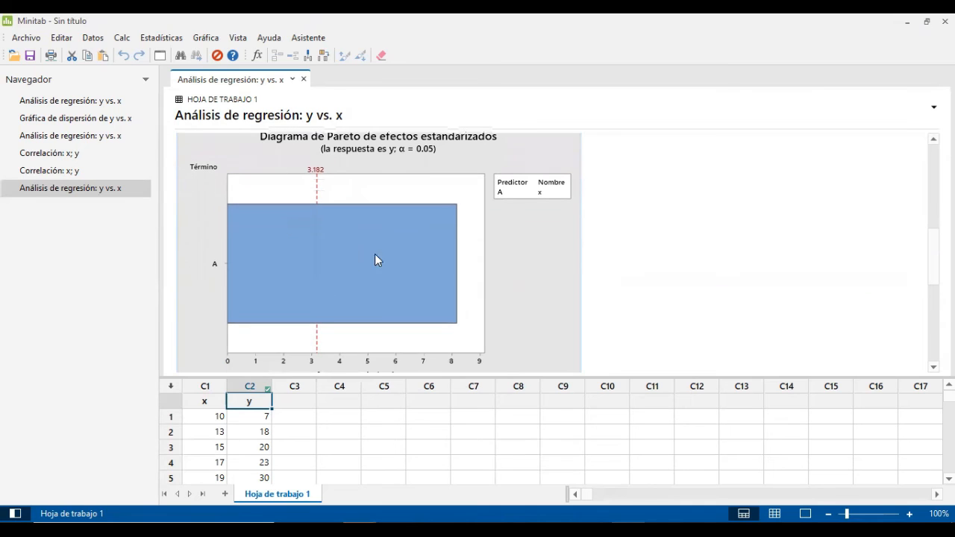
scroll(312, 276, "down", 4)
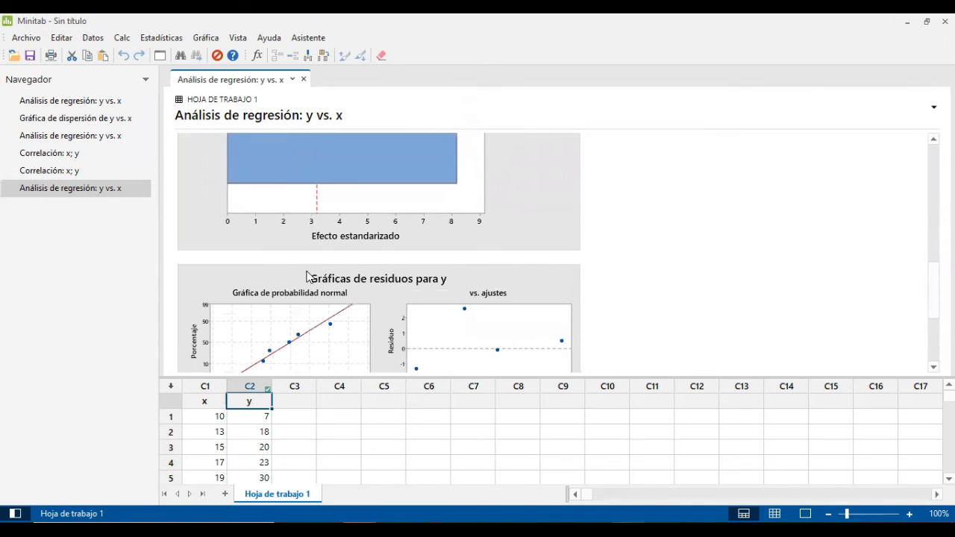
scroll(307, 276, "down", 2)
scroll(436, 293, "down", 3)
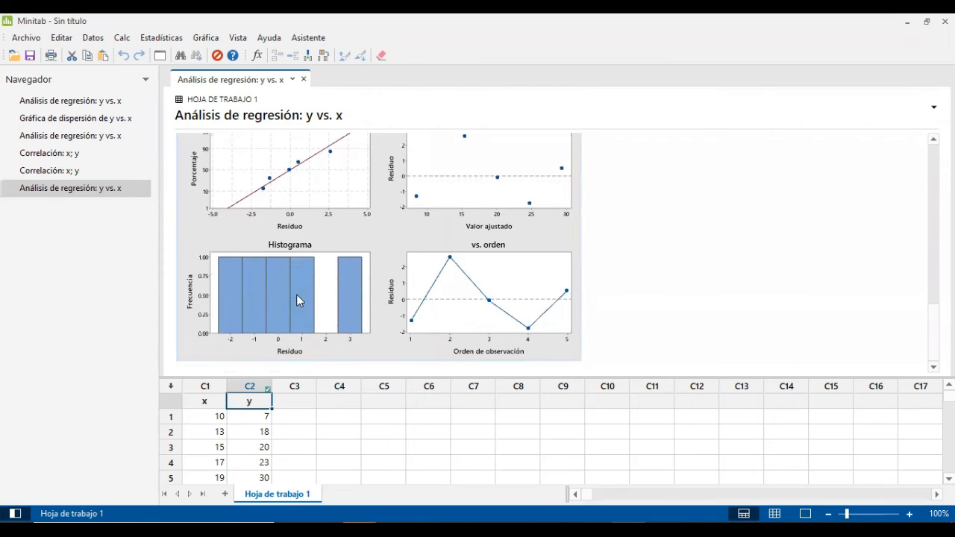
scroll(296, 294, "up", 15)
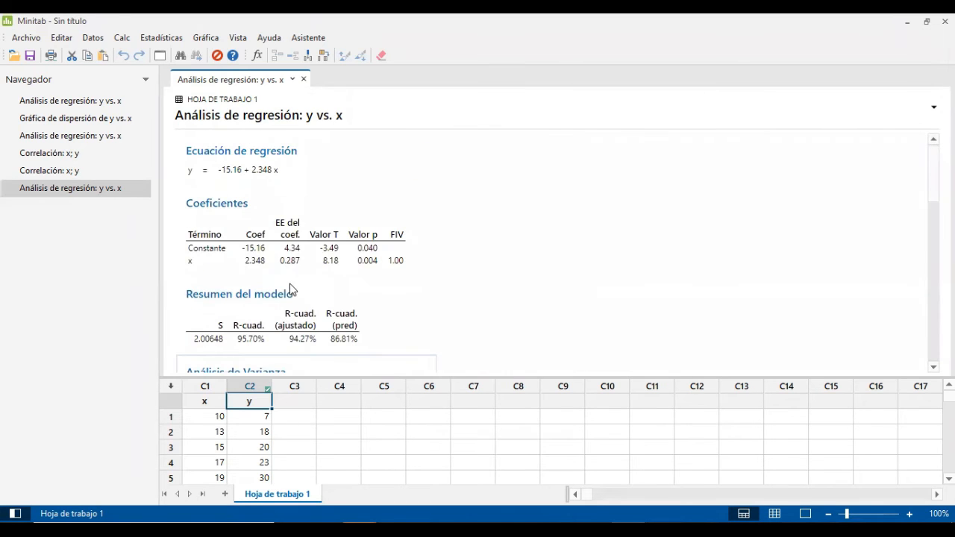
- Run a Correlación analysis of x and y on the updated data using the Pearson method
left_click(153, 41)
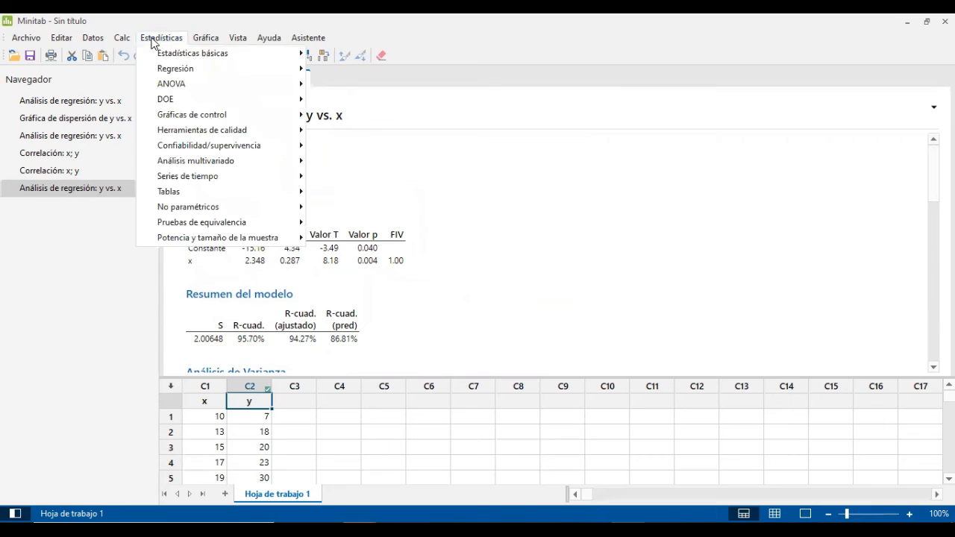
mouse_move(298, 59)
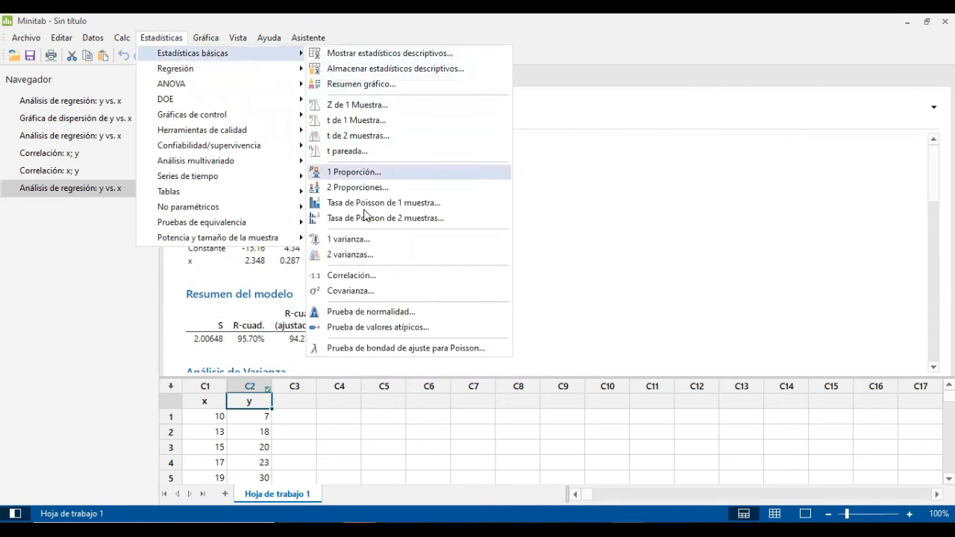
left_click(358, 277)
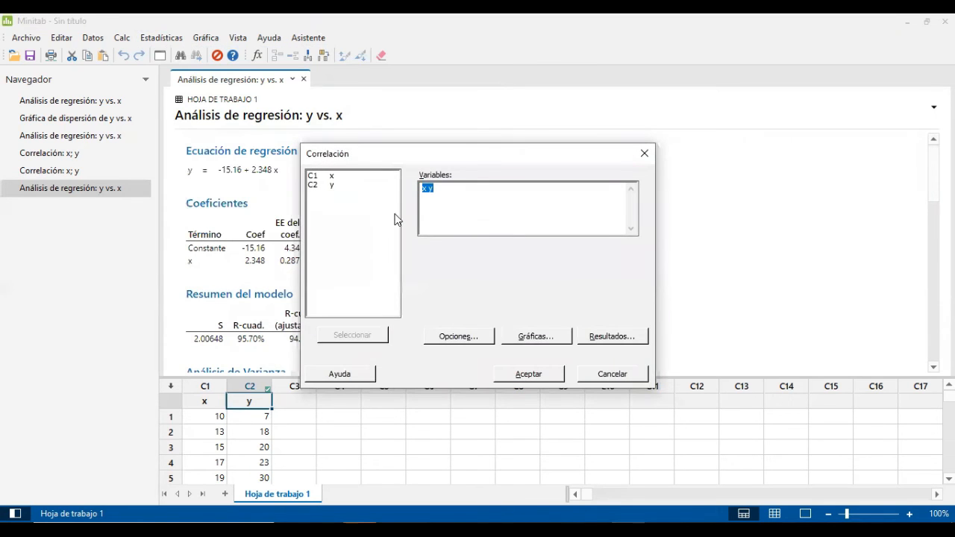
left_click(464, 337)
left_click(458, 227)
left_click(455, 236)
left_click(498, 329)
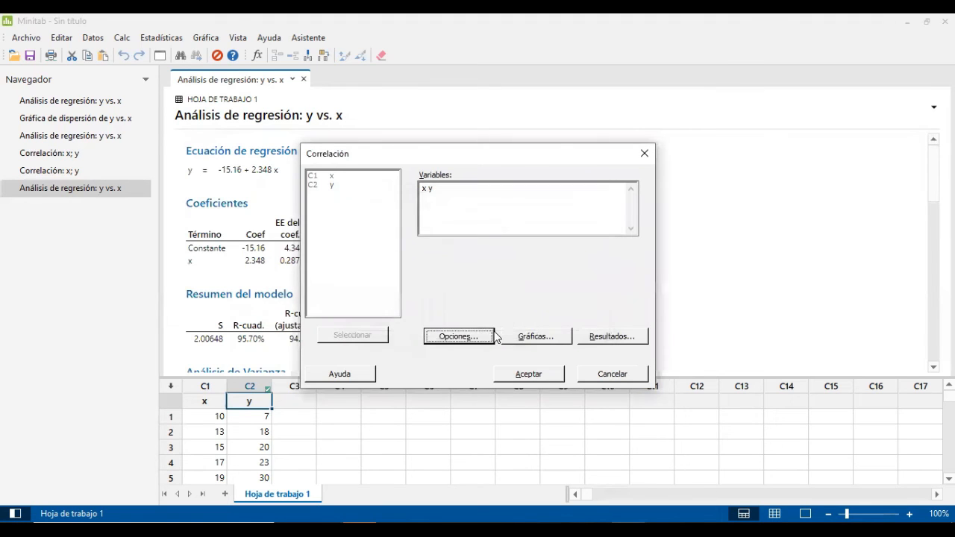
left_click(522, 375)
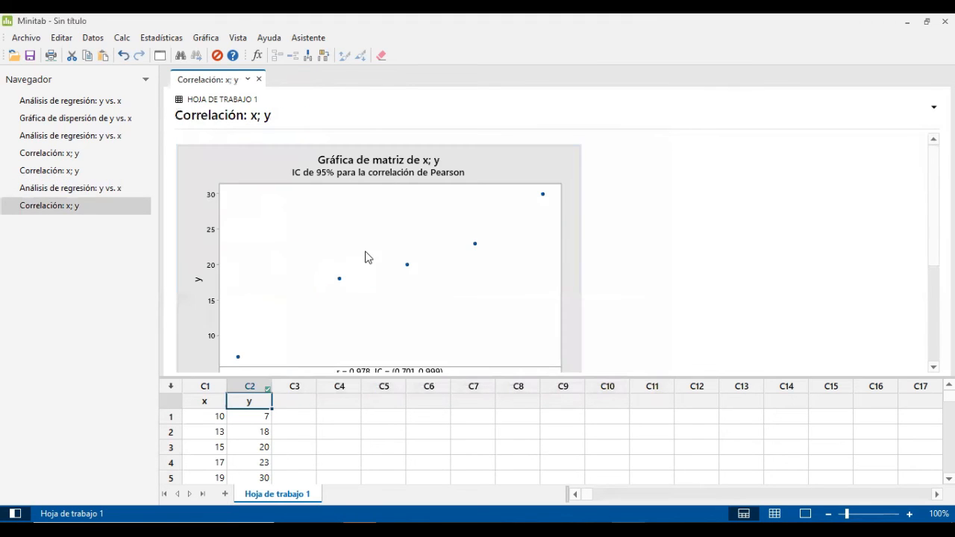
- Review the new Pearson matrix plot and correlation table, and revisit the updated regression's tables, Pareto chart and residual plots
scroll(372, 259, "down", 2)
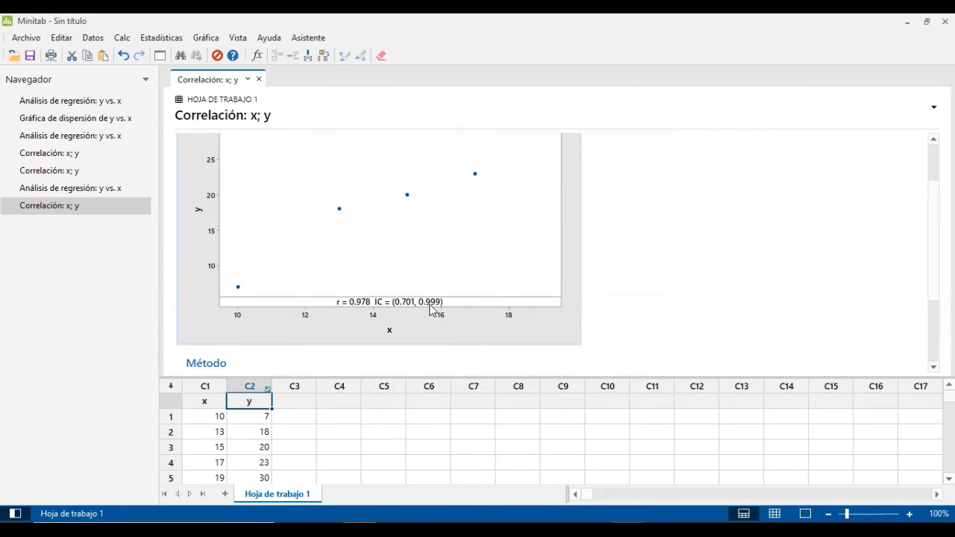
scroll(425, 311, "down", 3)
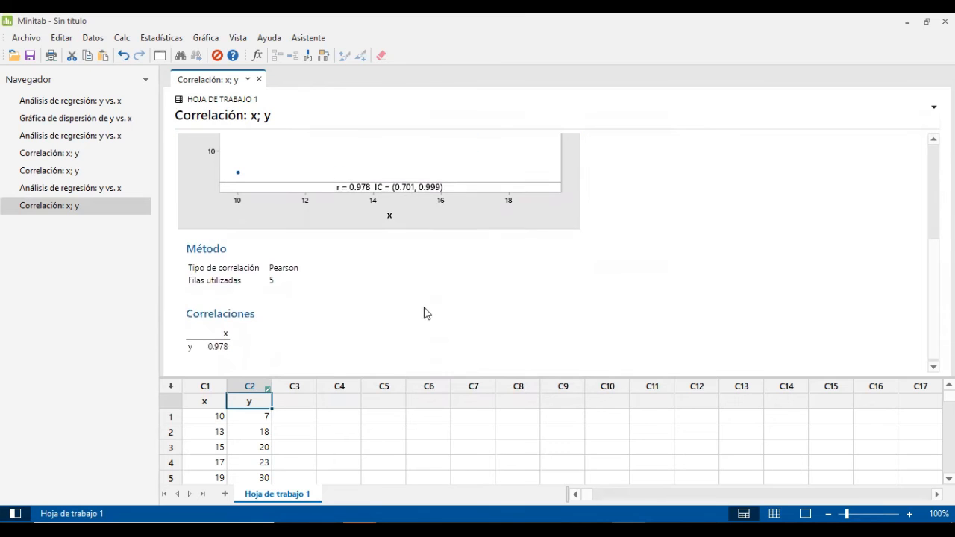
scroll(421, 310, "up", 3)
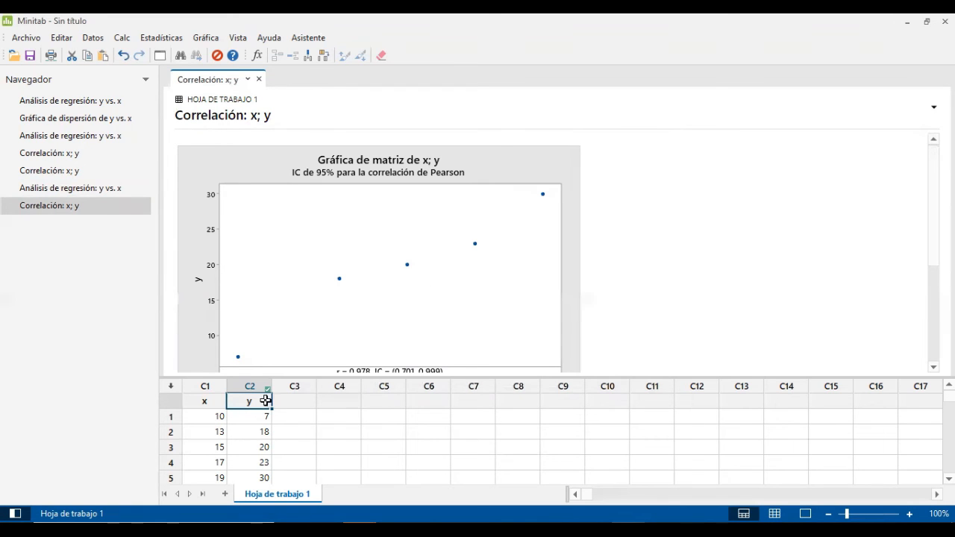
scroll(316, 220, "down", 5)
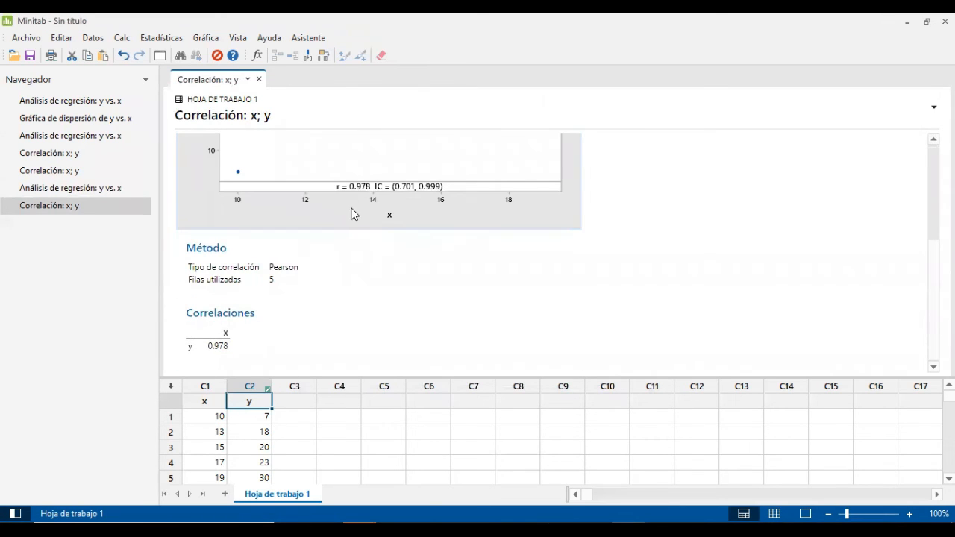
scroll(345, 198, "up", 5)
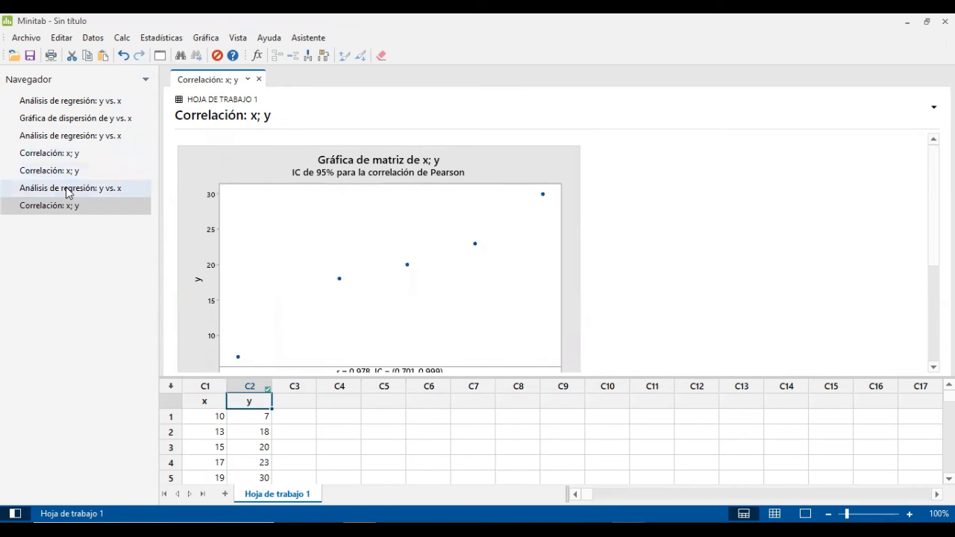
left_click(132, 189)
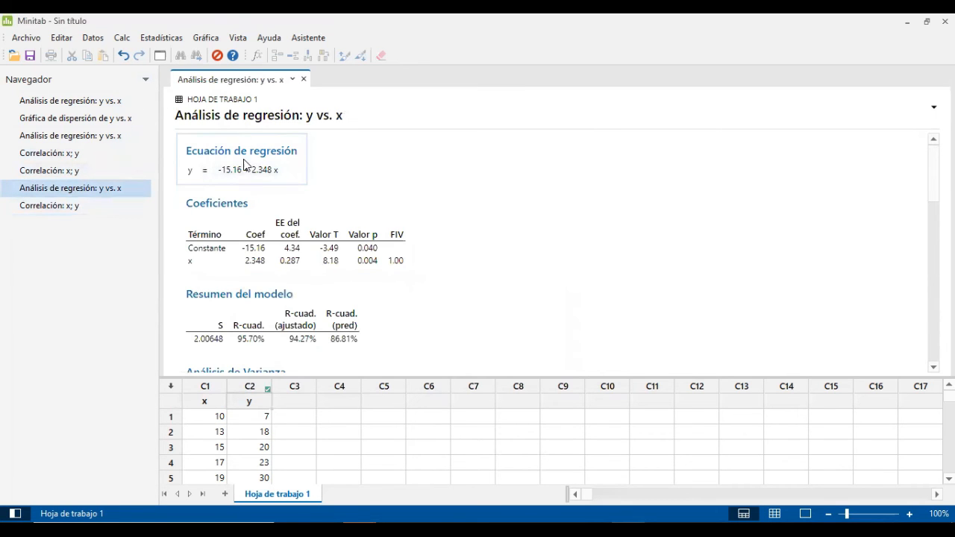
scroll(312, 232, "down", 3)
scroll(312, 232, "down", 2)
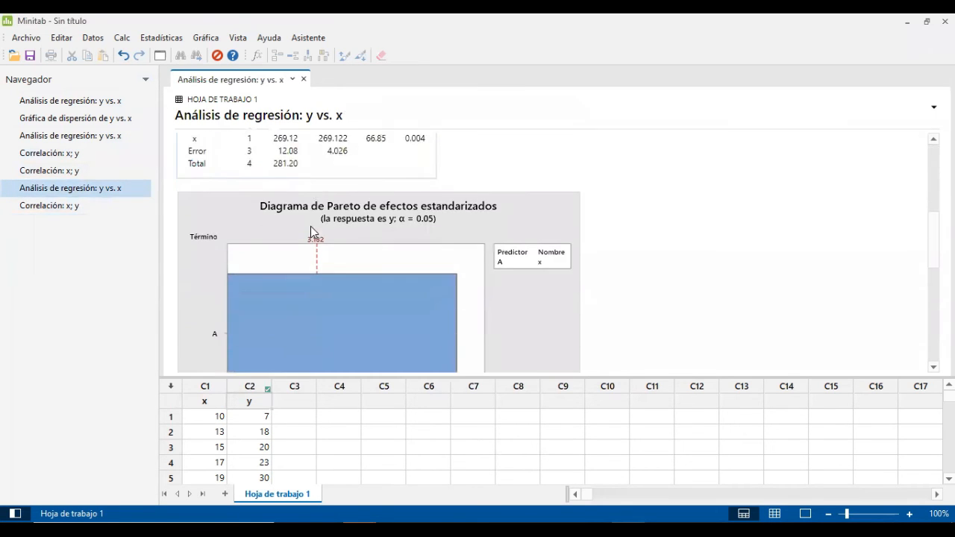
scroll(312, 232, "up", 5)
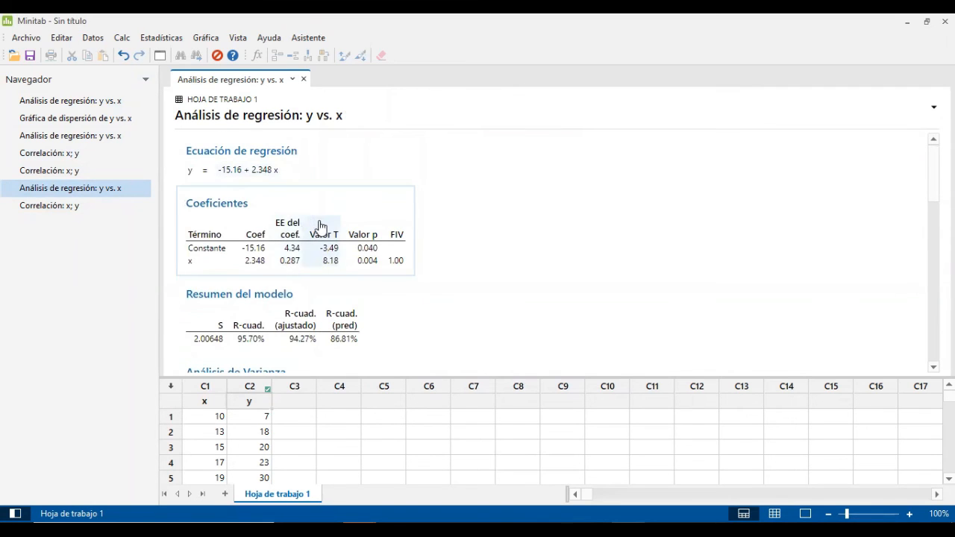
scroll(250, 259, "down", 3)
scroll(250, 259, "down", 5)
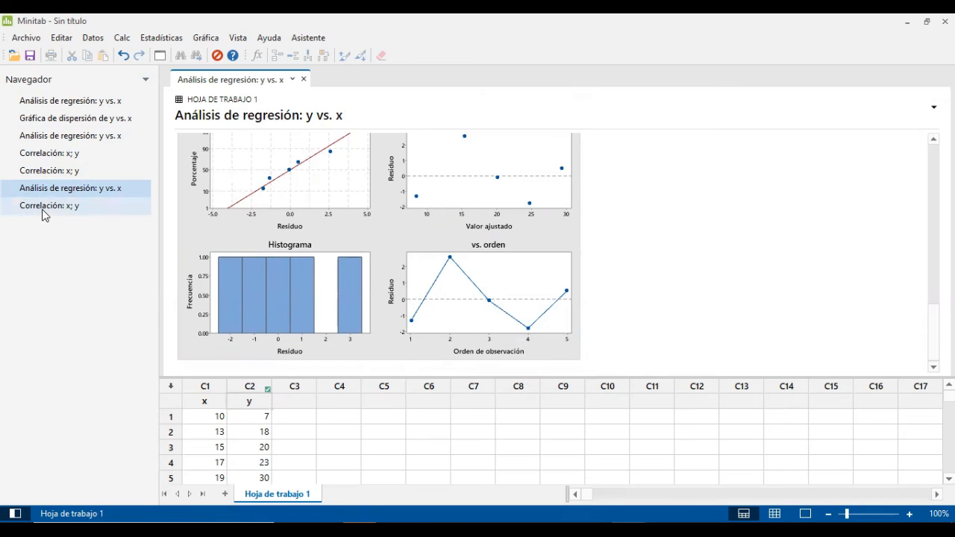
scroll(358, 231, "up", 2)
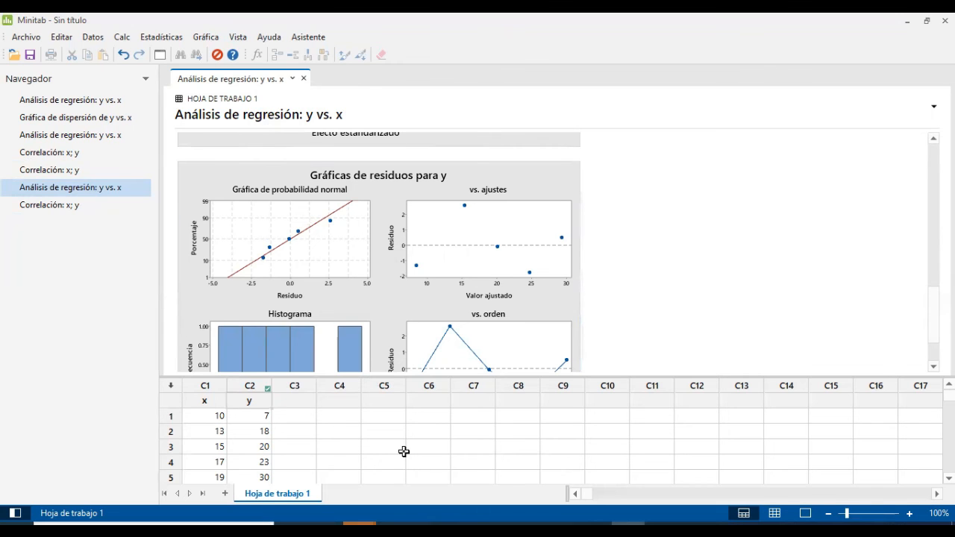
- Send the original Análisis de regresión: y vs. x output to Word and check the exported tables and Pareto chart
left_click(113, 101)
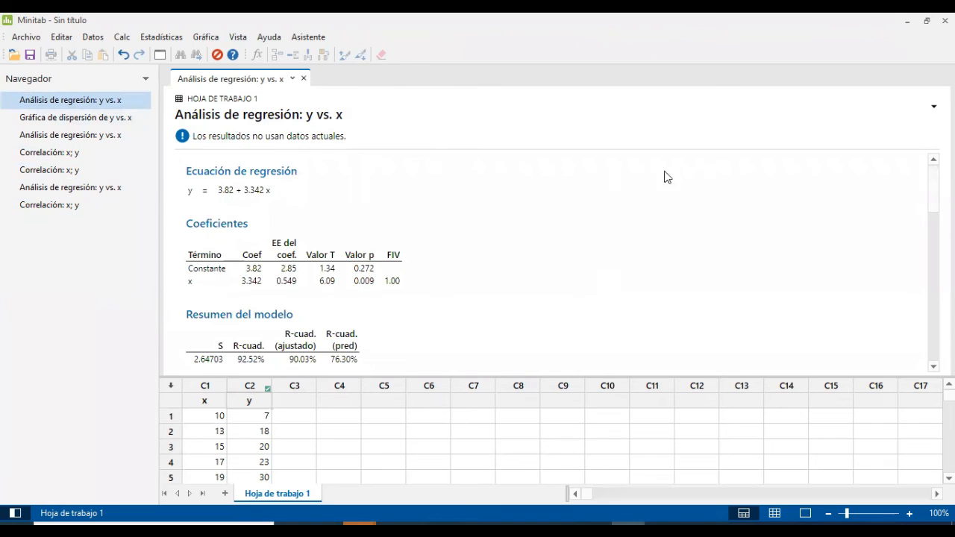
left_click(932, 107)
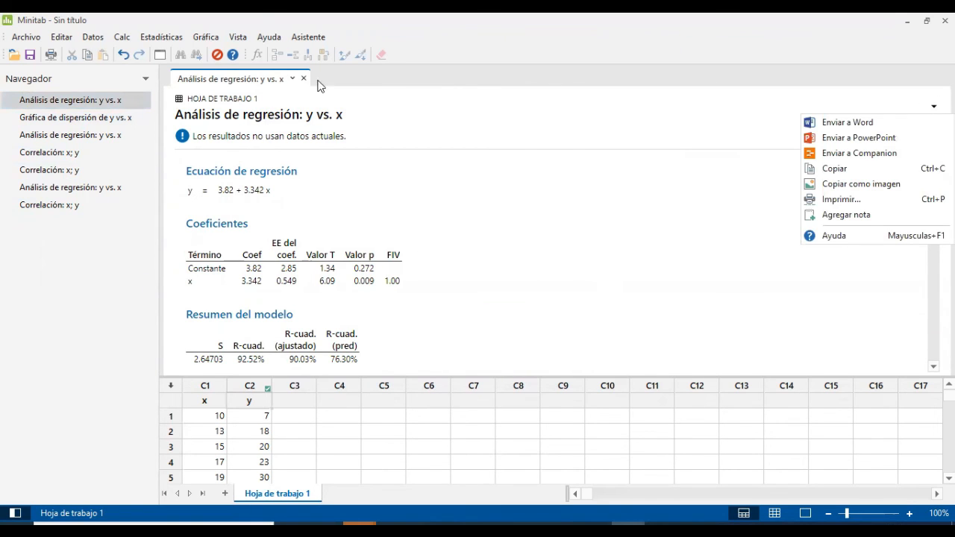
left_click(848, 124)
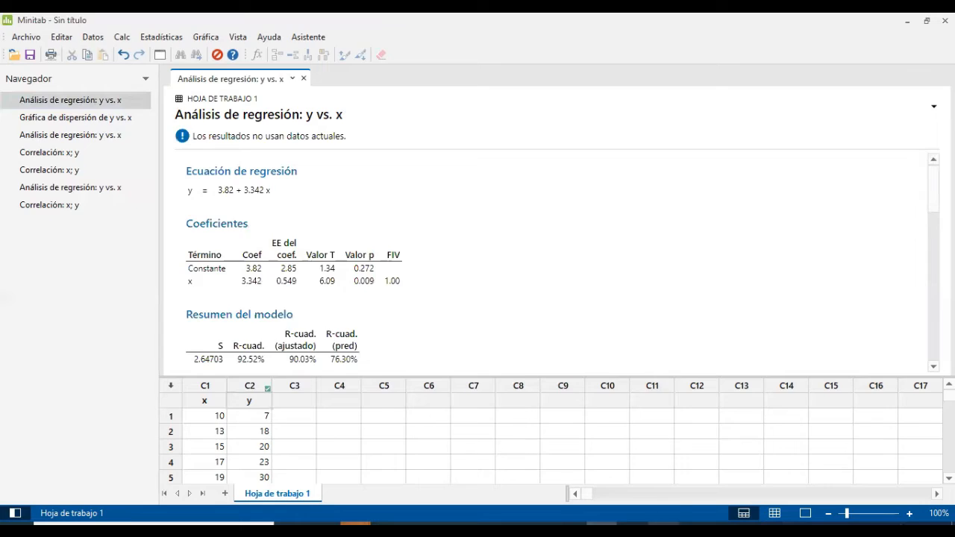
scroll(435, 273, "up", 10)
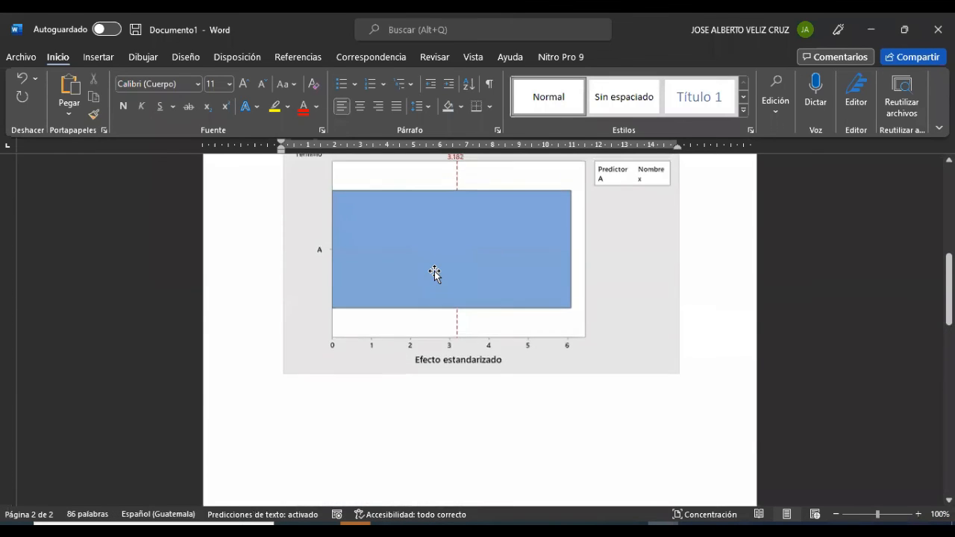
scroll(435, 273, "up", 12)
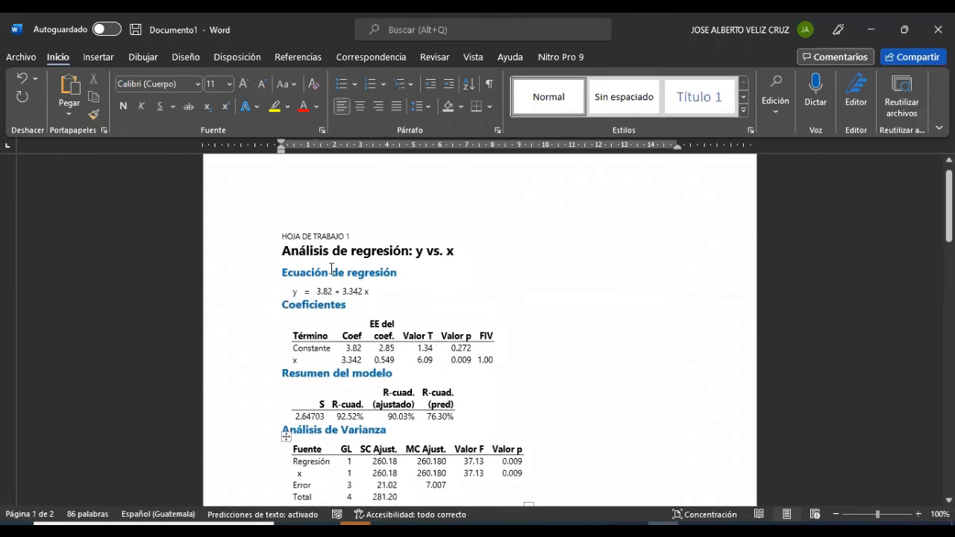
left_click(331, 270)
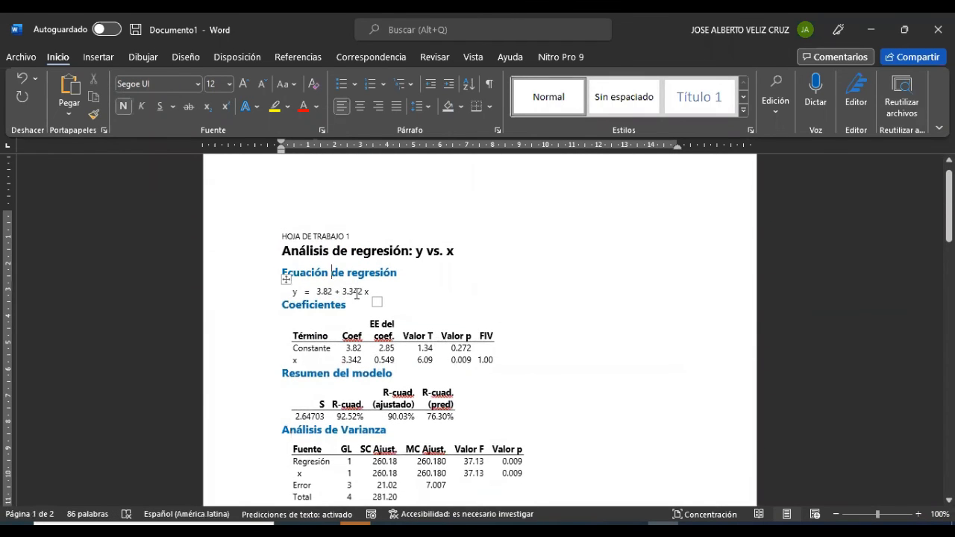
scroll(358, 294, "down", 1)
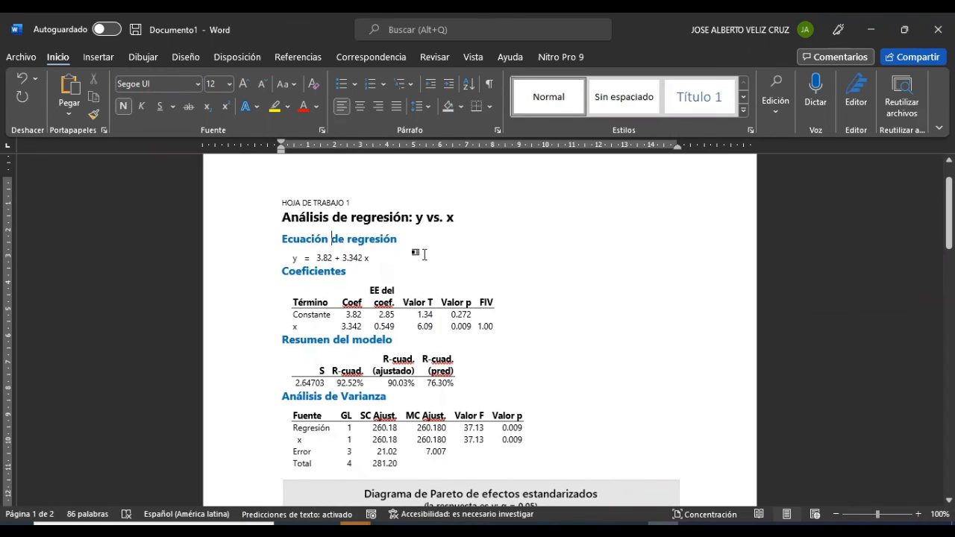
scroll(422, 254, "down", 1)
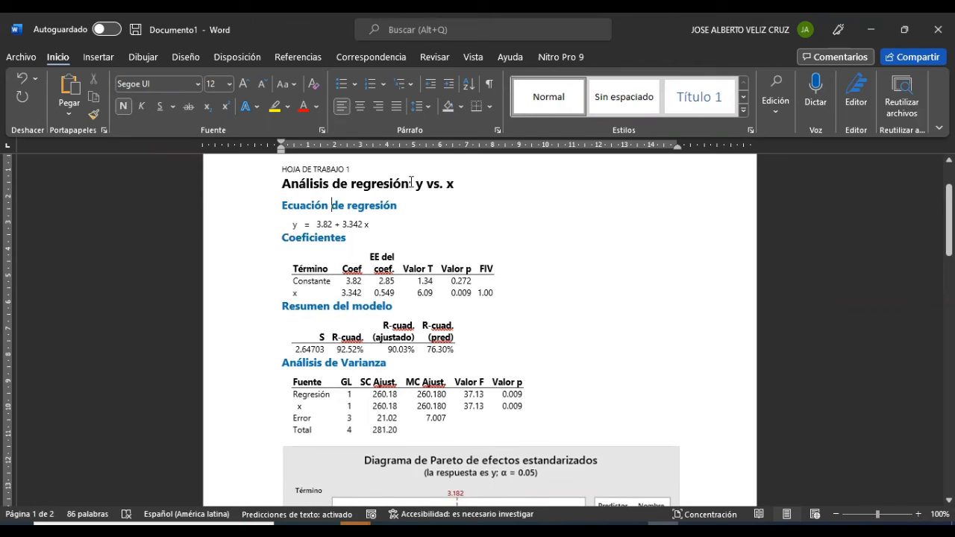
- Check the exported tables and plots, and add a blank row below the equation in the Ecuación de regresión table
scroll(291, 239, "down", 6)
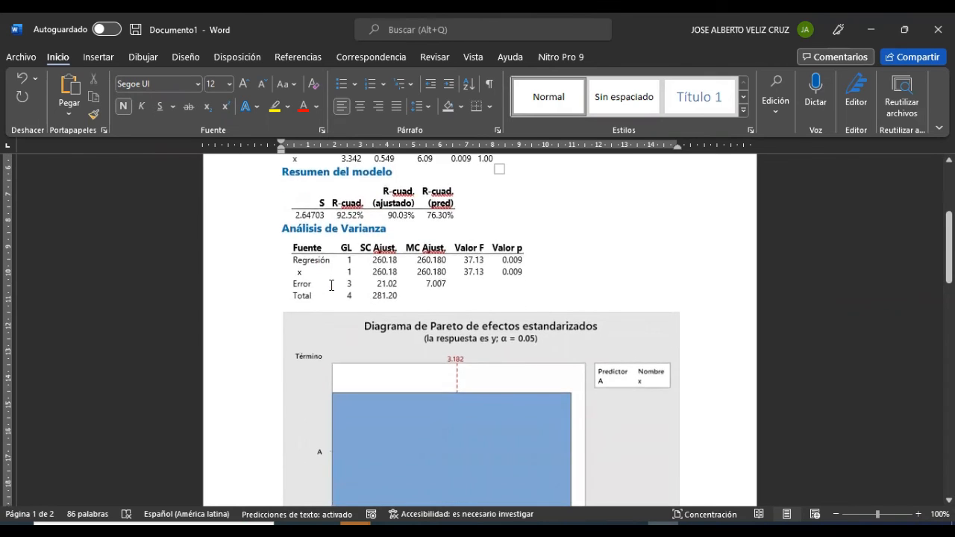
scroll(328, 287, "down", 10)
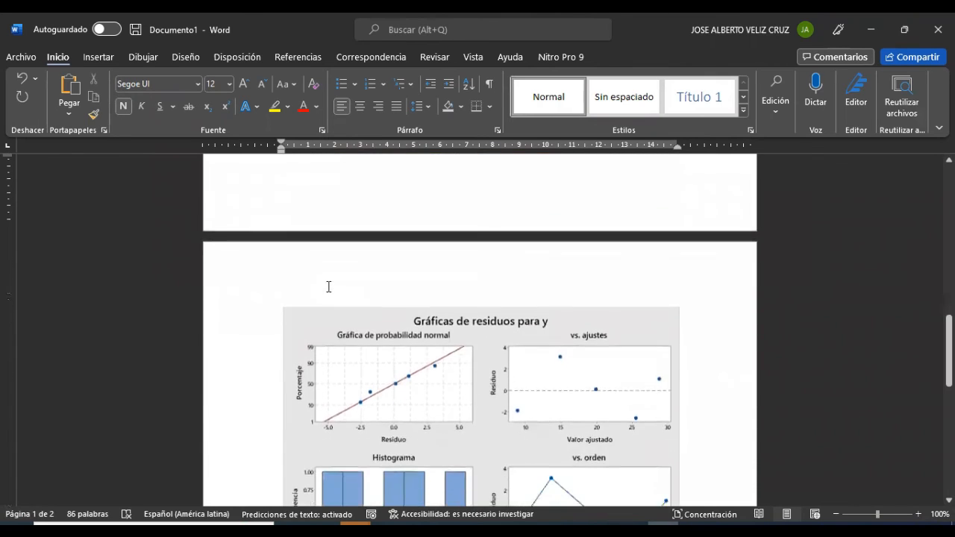
scroll(328, 286, "up", 15)
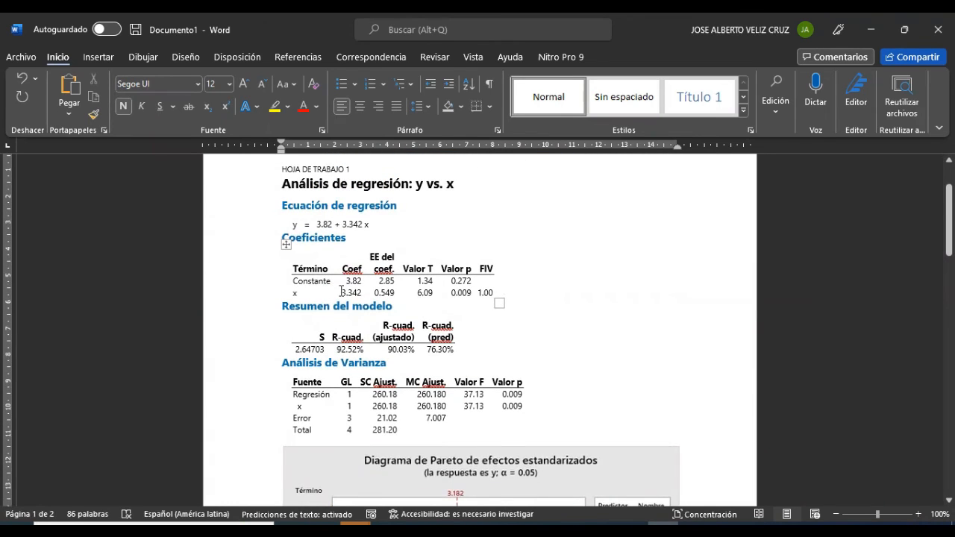
scroll(332, 287, "up", 1)
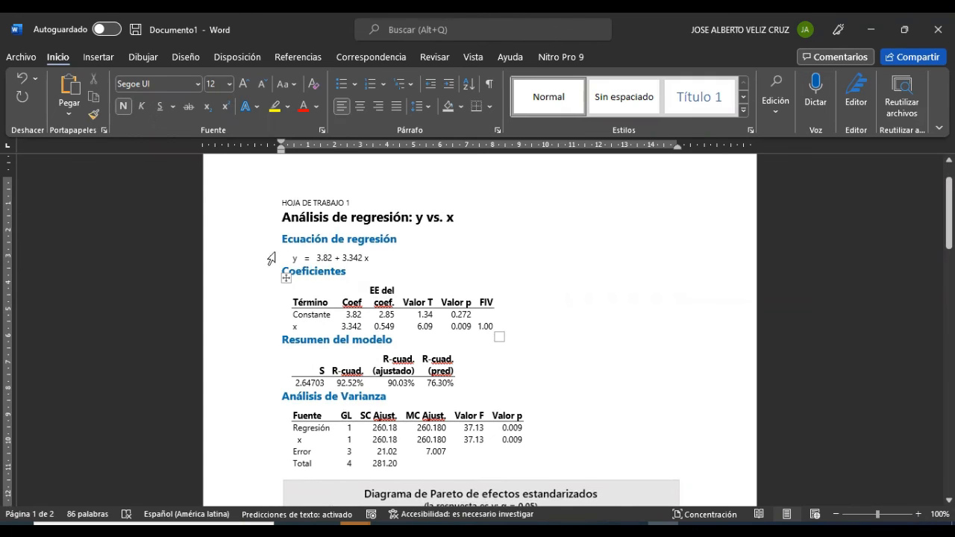
left_click(376, 259)
key("Return")
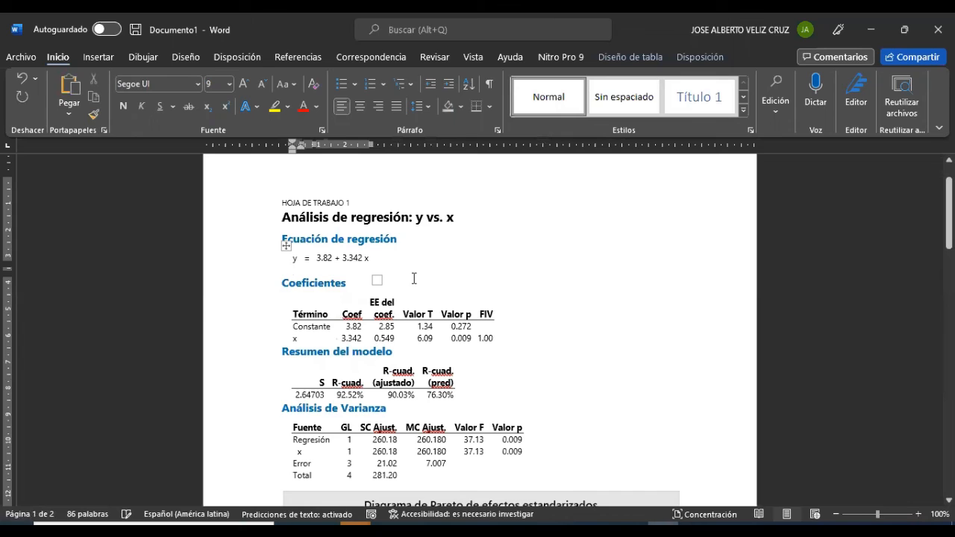
type("m")
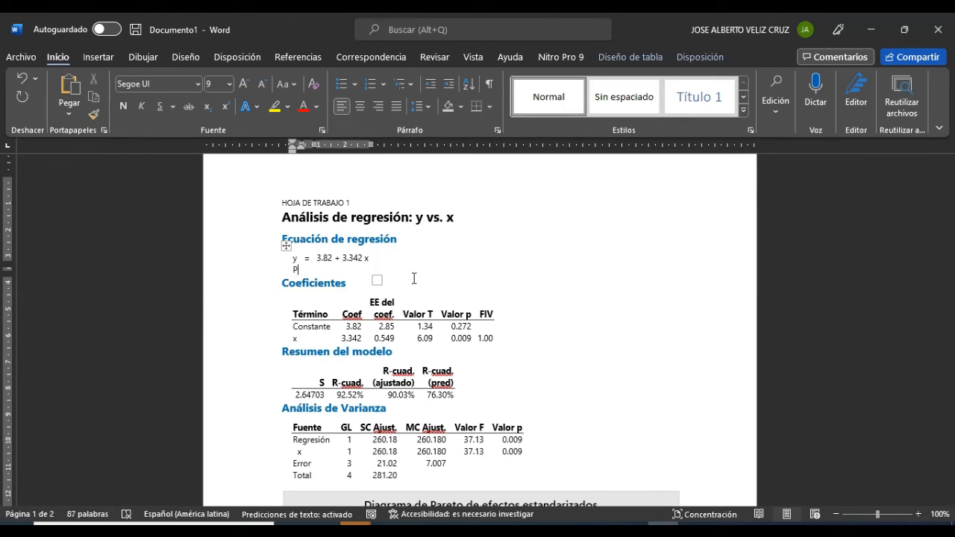
type("endiente")
key("Return")
type("=")
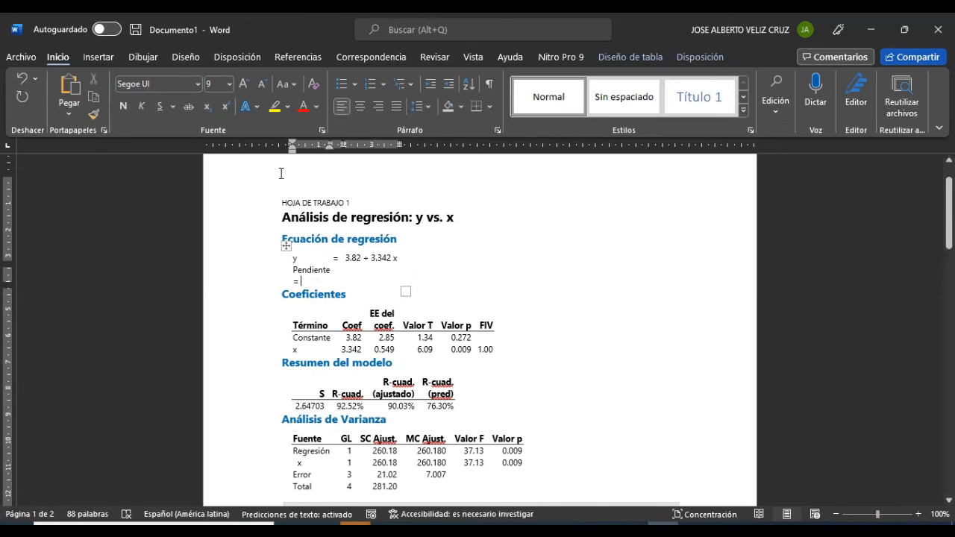
key("ctrl+z")
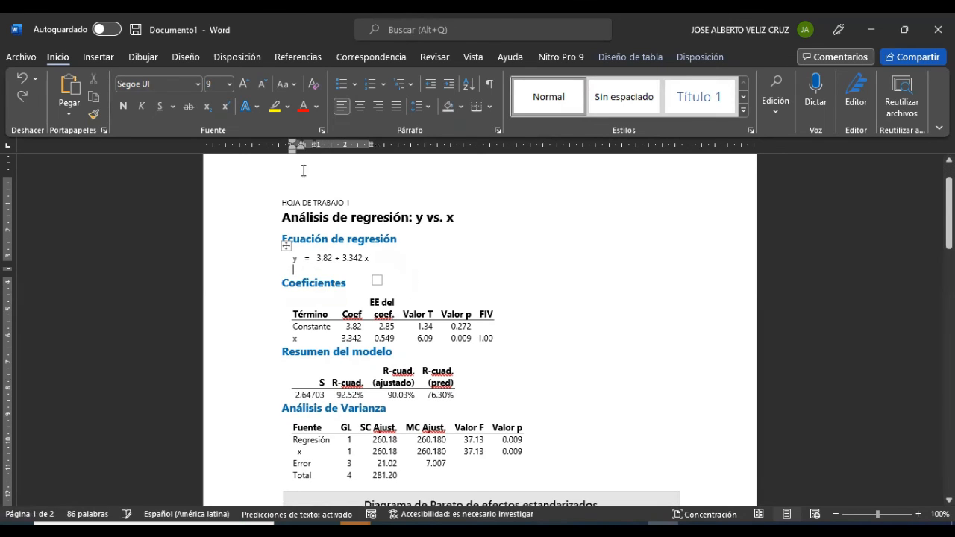
- Add another row at the end of the equation table and label it Pendiente
left_click(286, 247)
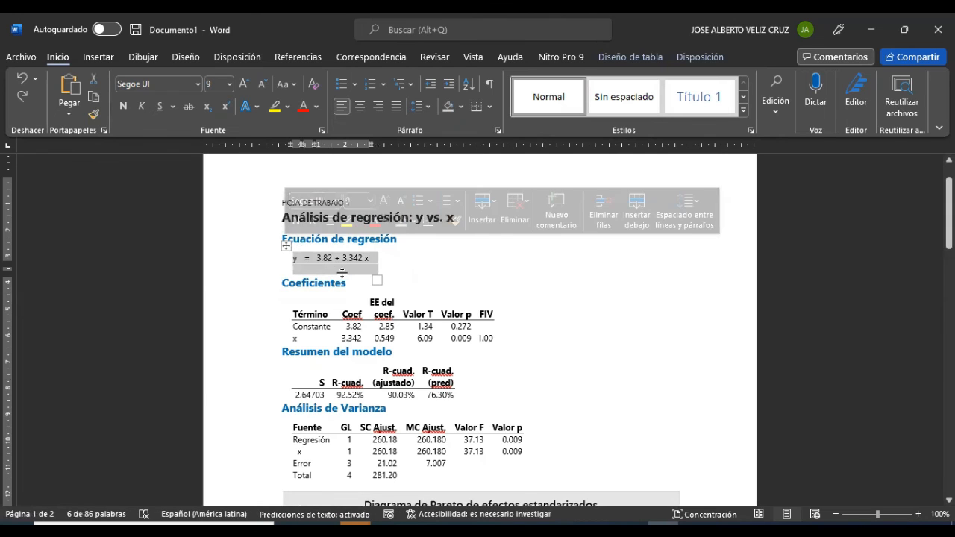
left_click(396, 274)
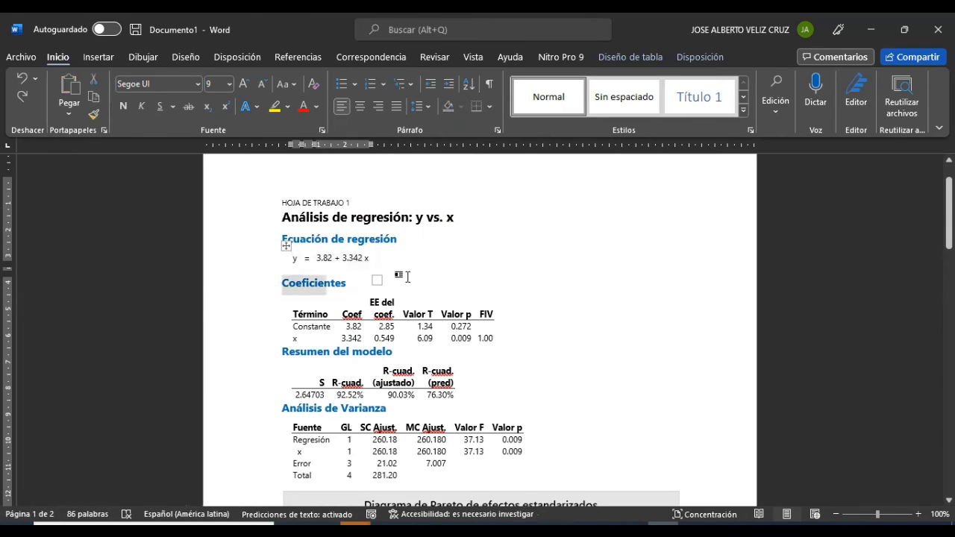
key("Return")
type("Pen")
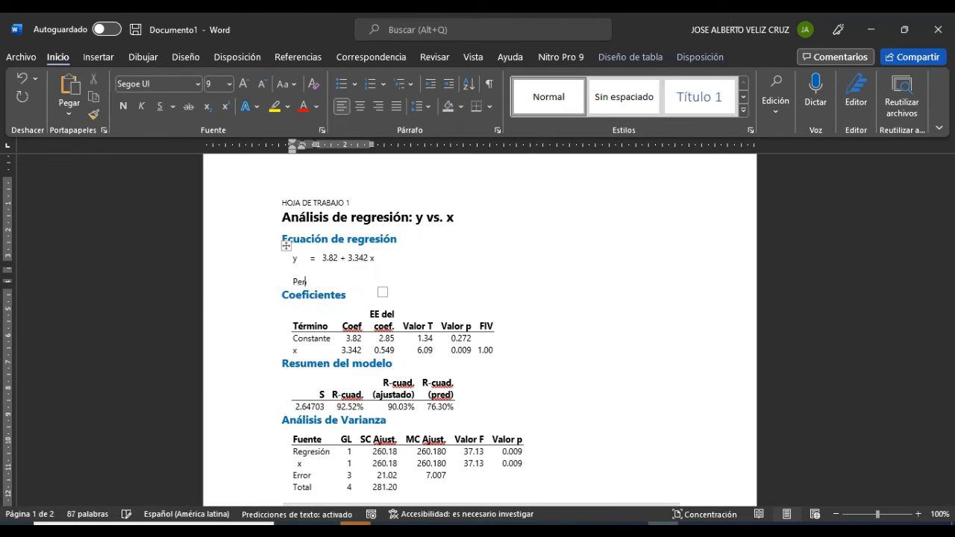
type("diente")
key("Return")
type("=")
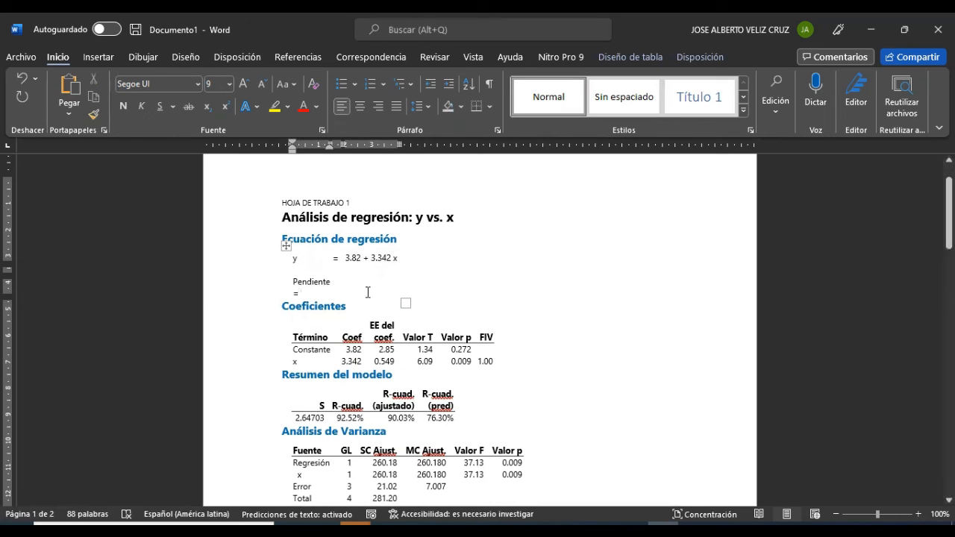
key("BackSpace")
key("BackSpace")
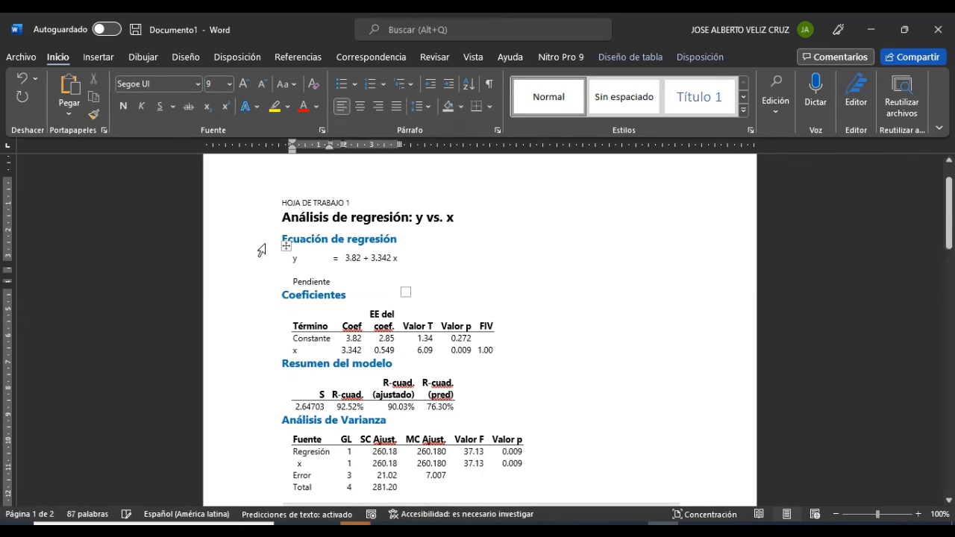
- Apply borders to all cells of the regression equation table
left_click(287, 246)
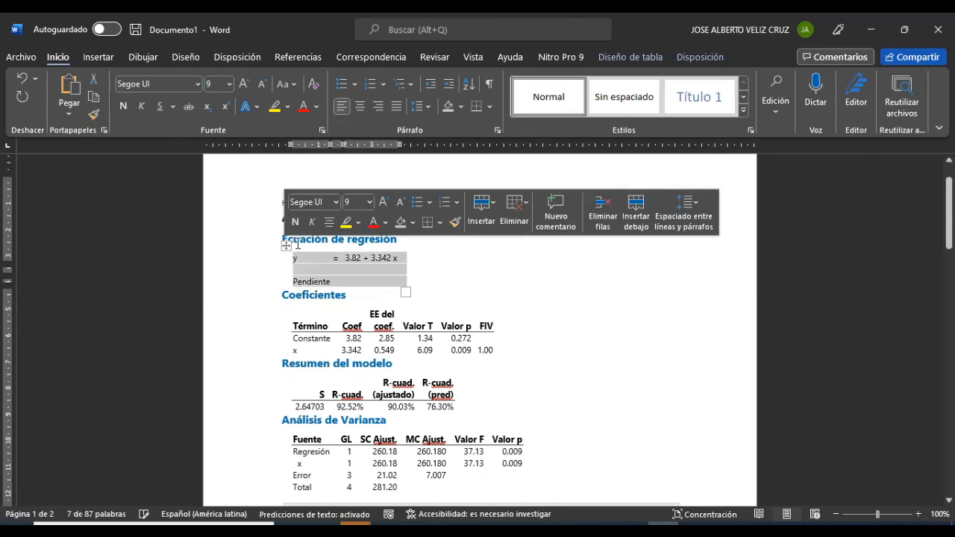
left_click(440, 225)
left_click(456, 341)
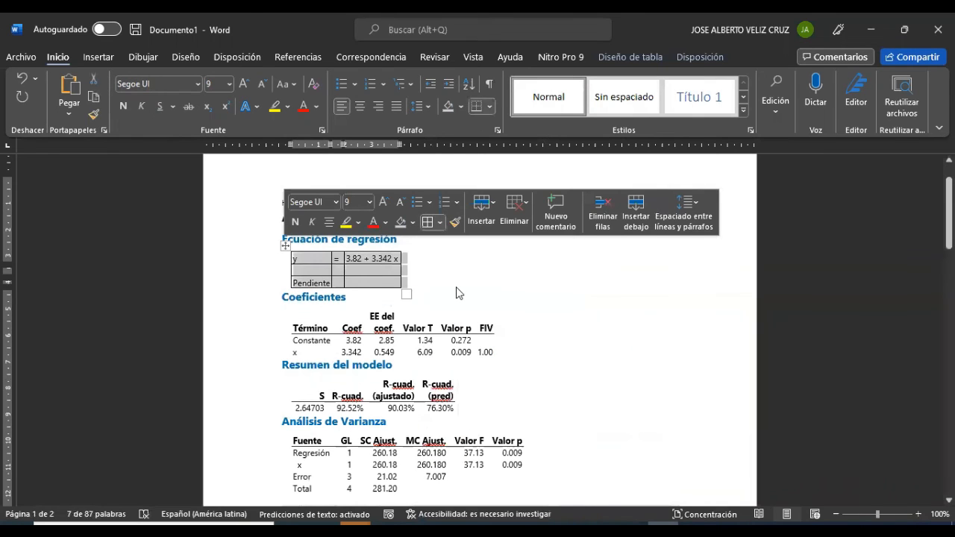
- Enter 3.342 as the Pendiente value and fill the blank row above with Intercepto and 3.82
left_click(306, 270)
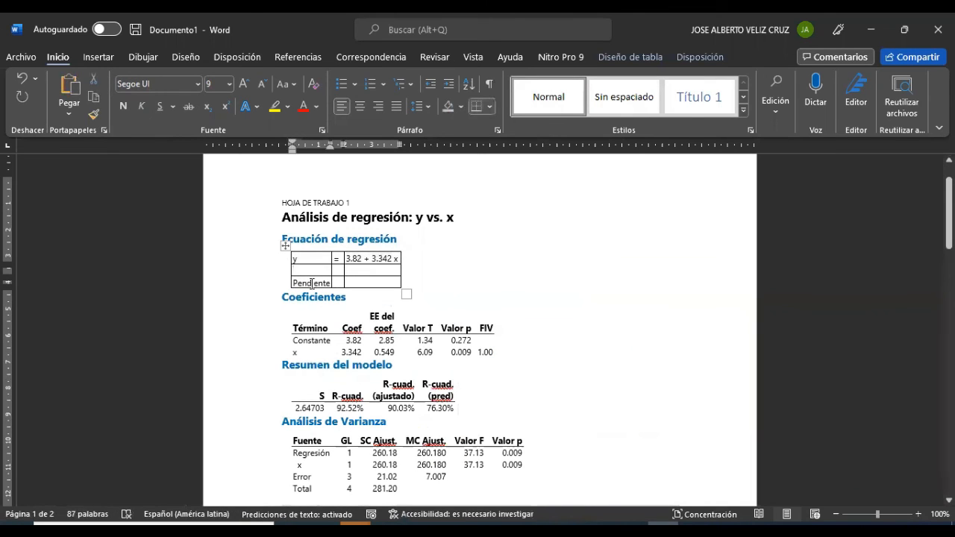
left_click(352, 282)
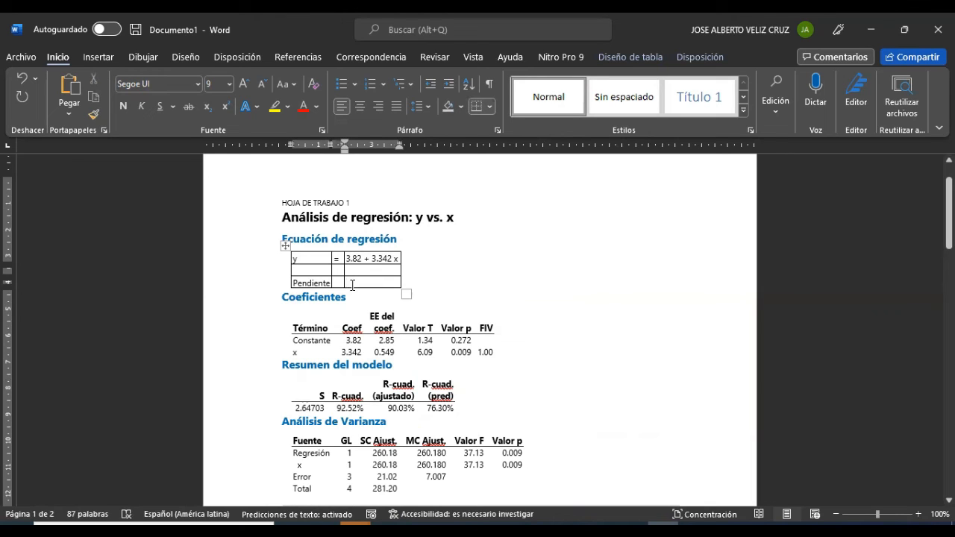
type("3.")
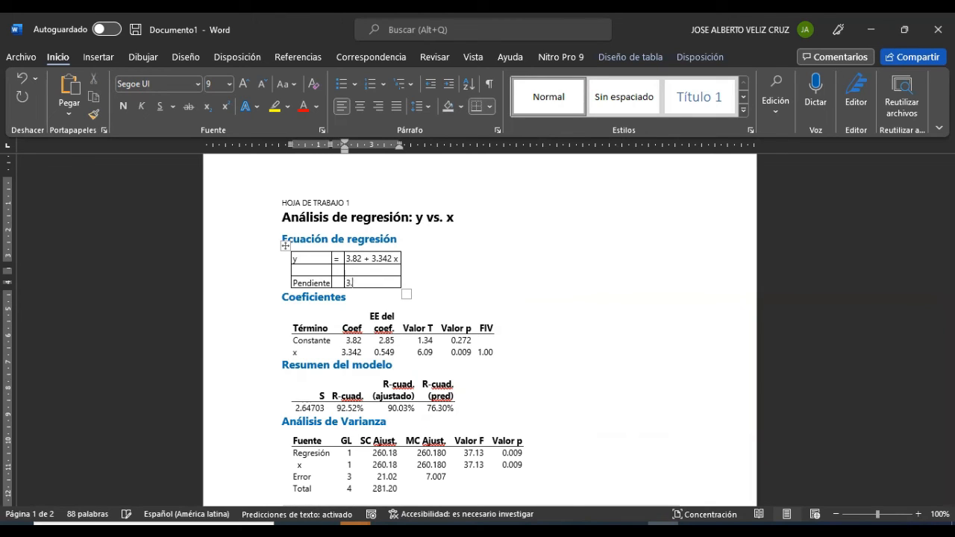
key("Left")
key("Left")
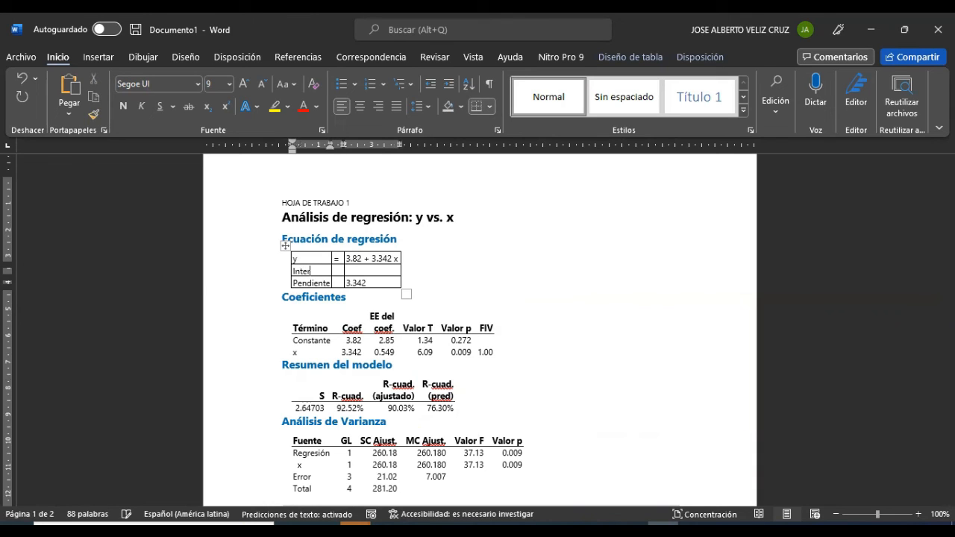
type("Intercepto")
key("Right")
key("Right")
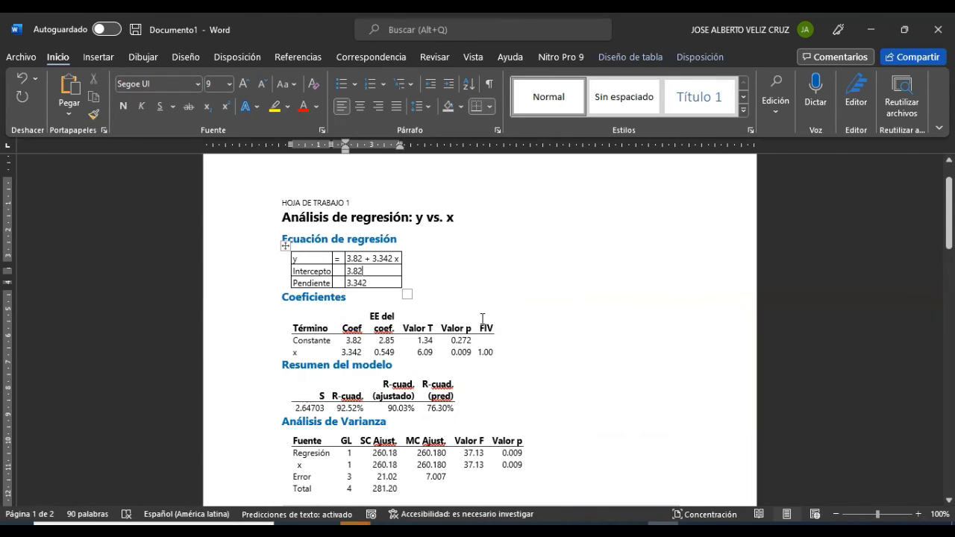
- Add a row to the Resumen del modelo table labelled Error estándar de ajuste with the value 2.67
scroll(478, 315, "down", 1)
scroll(326, 320, "down", 2)
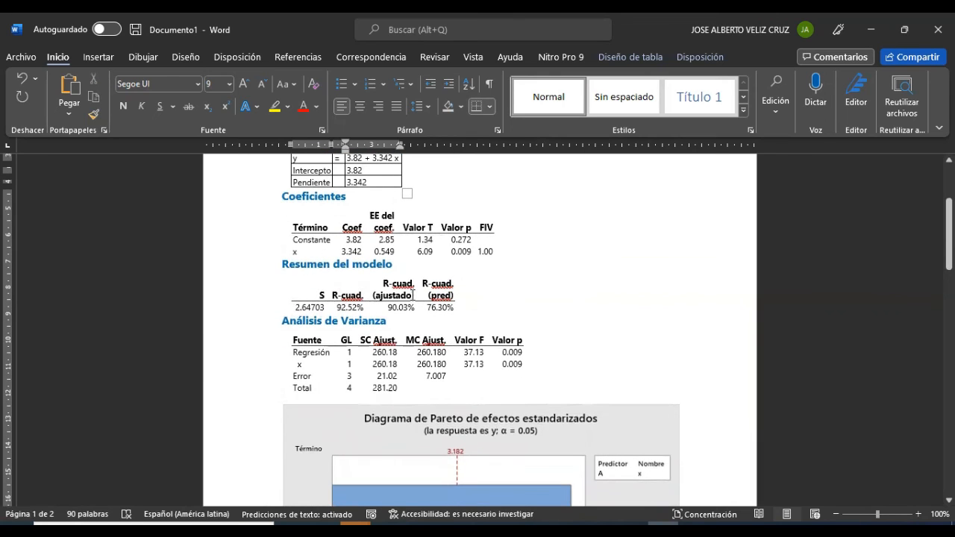
left_click(478, 311)
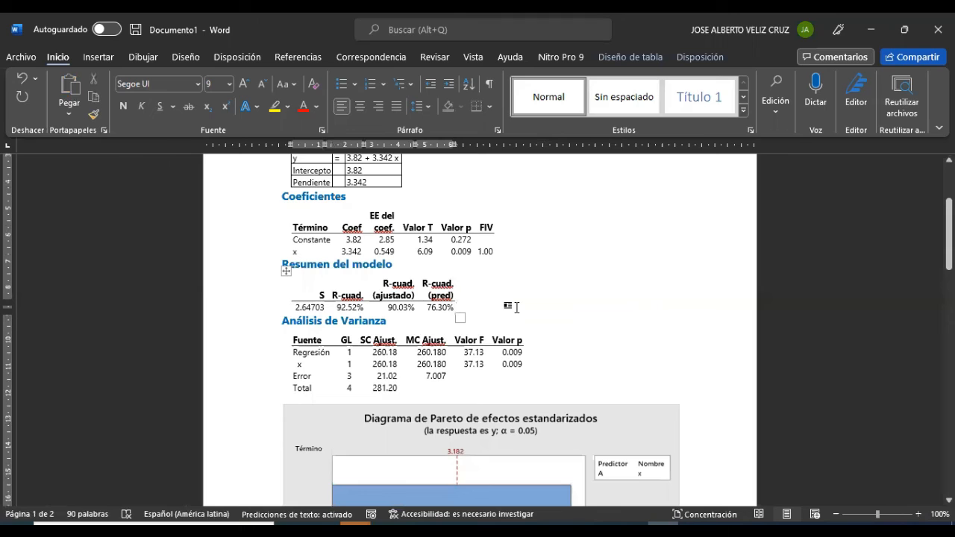
key("Return")
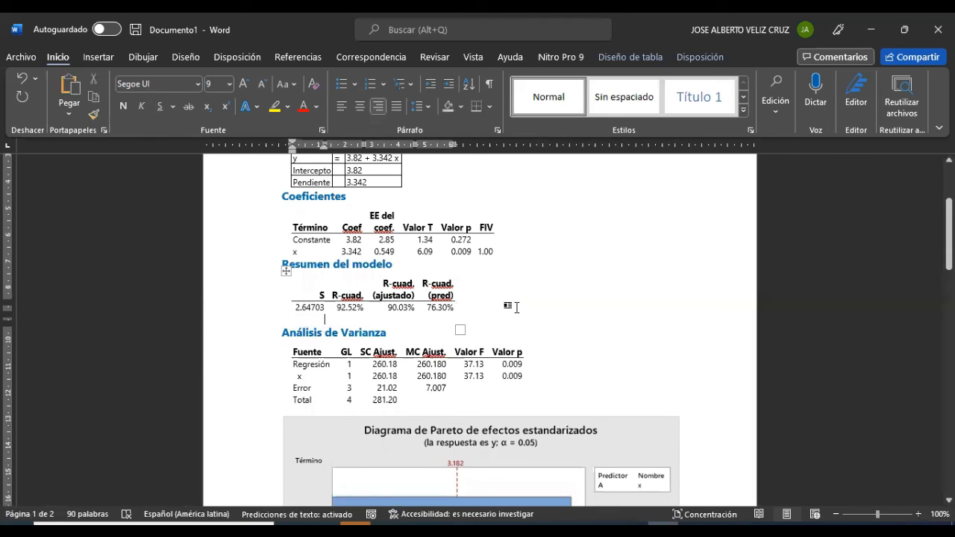
type("Error")
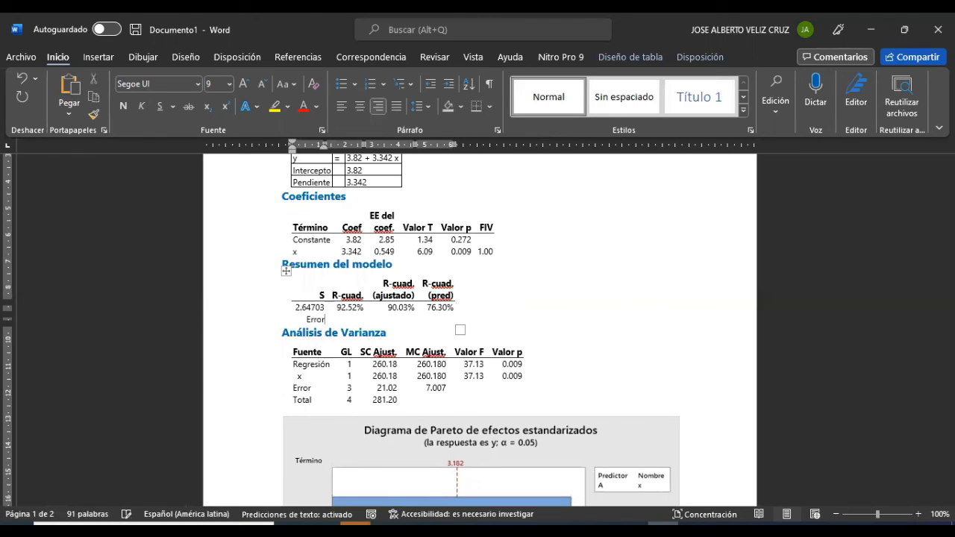
type(" estánd")
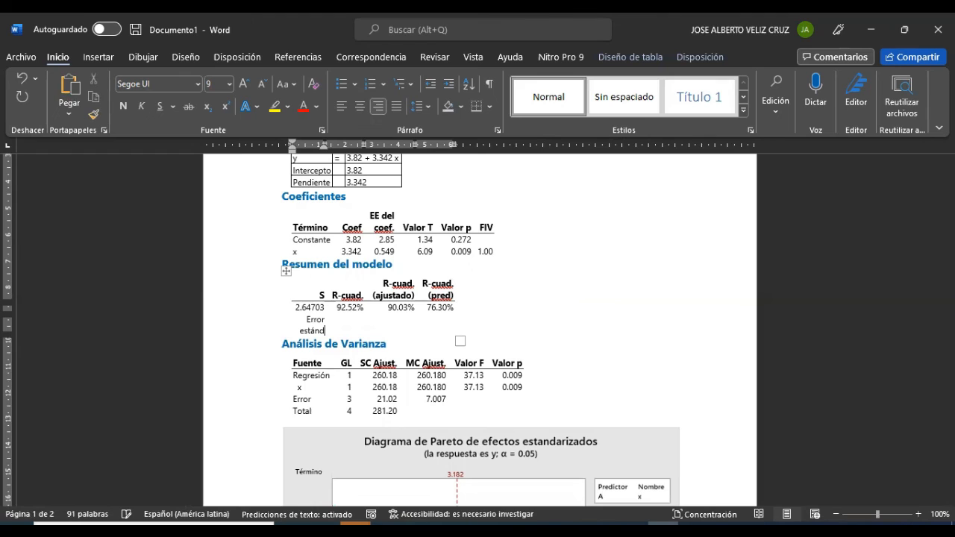
type("ar de aj")
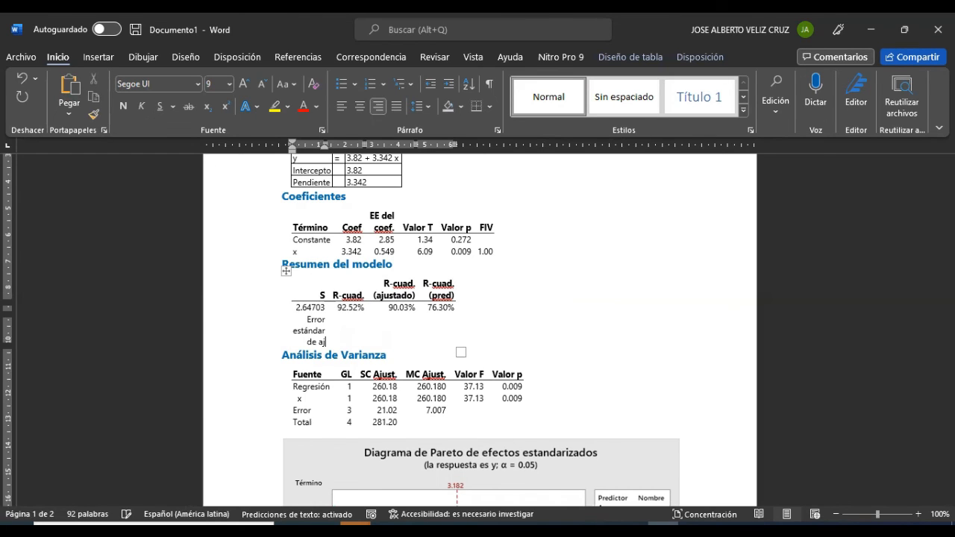
type("uste")
key("Tab")
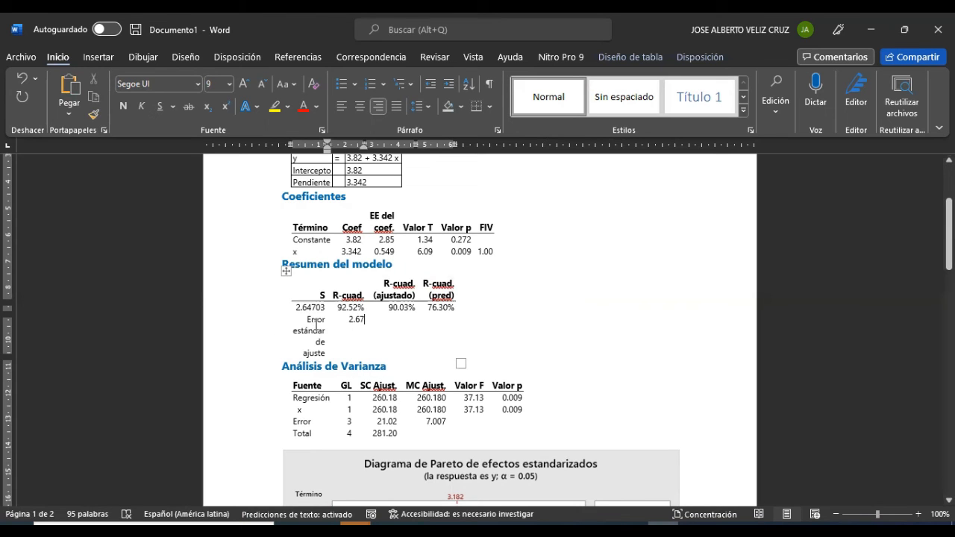
- Make the Error estándar de ajuste label and its value bold
left_click_drag(307, 319, 358, 325)
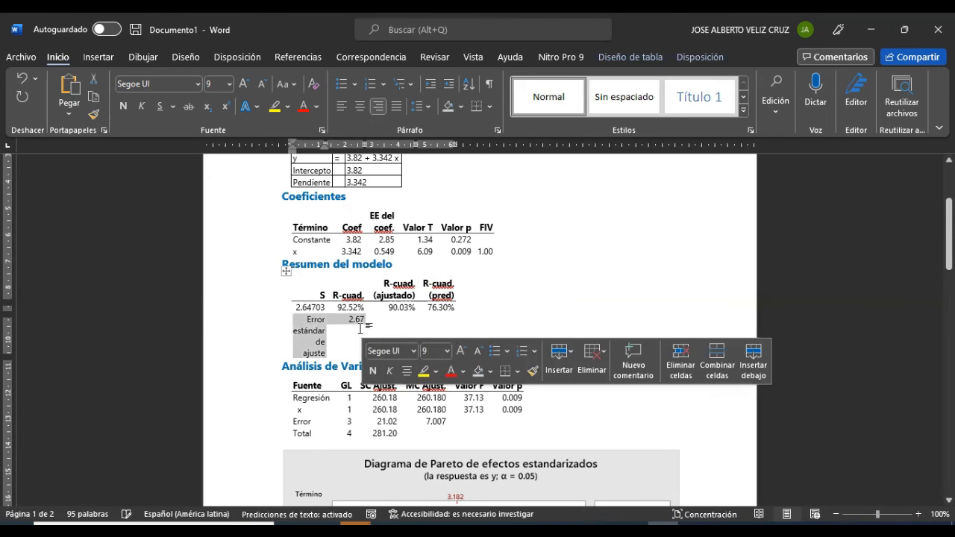
left_click(373, 370)
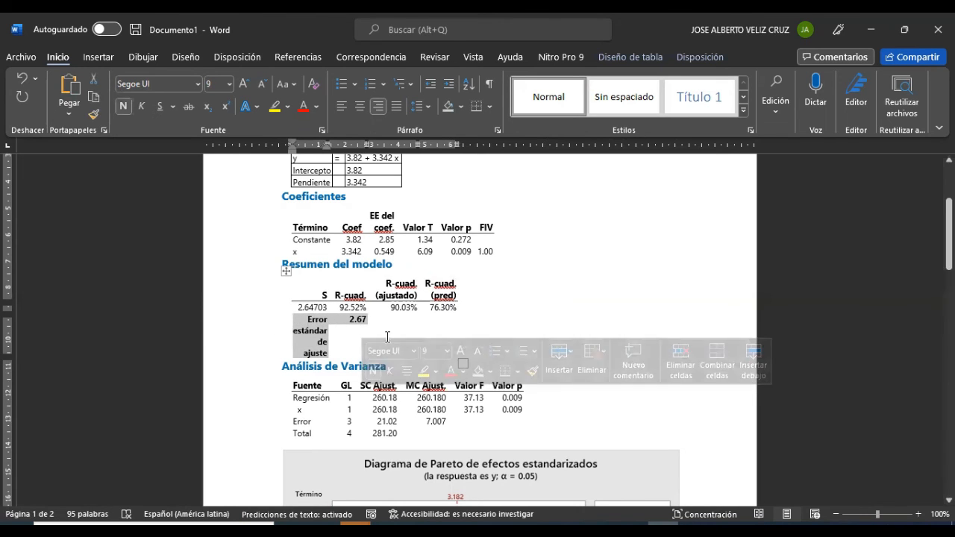
left_click(561, 314)
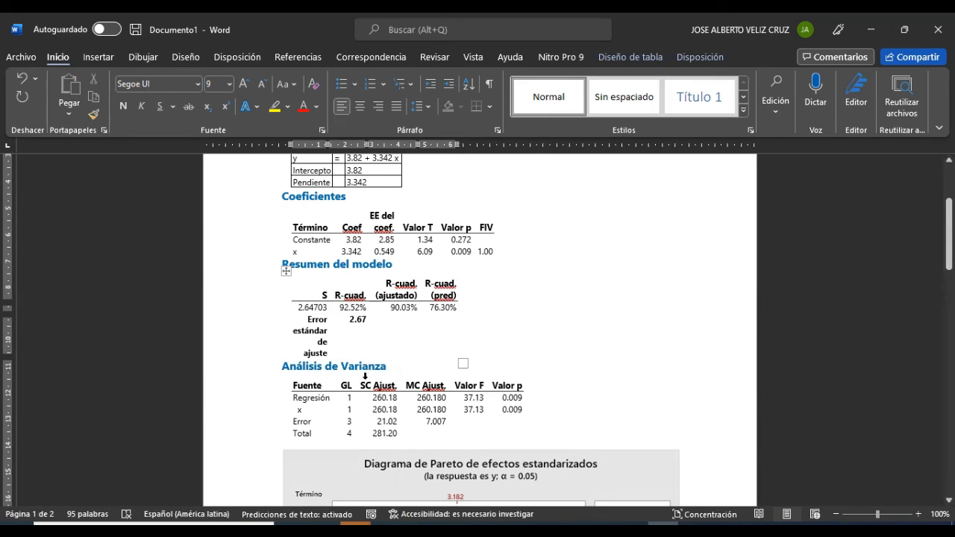
- Place the insertion point below the residual plots at the end of the document and switch to Minitab
scroll(353, 375, "down", 10)
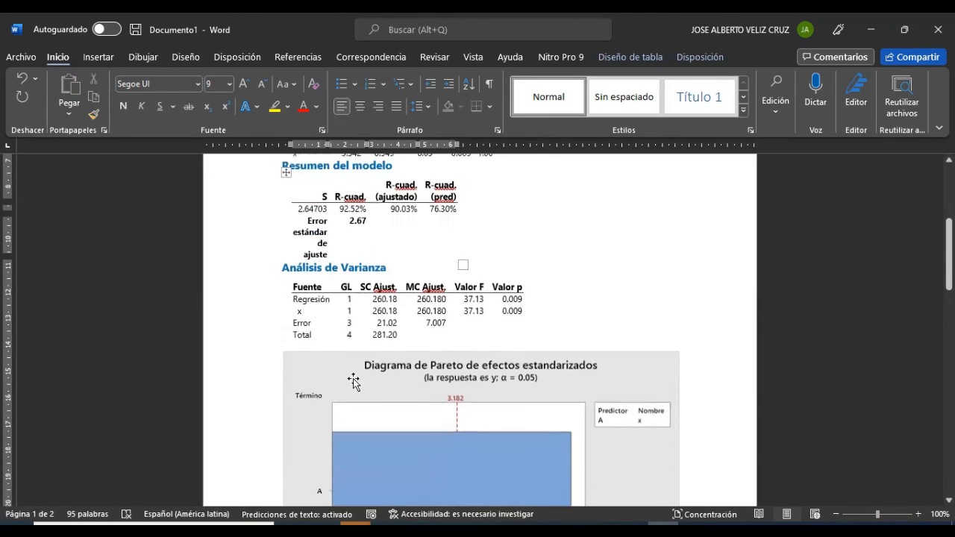
scroll(355, 379, "down", 7)
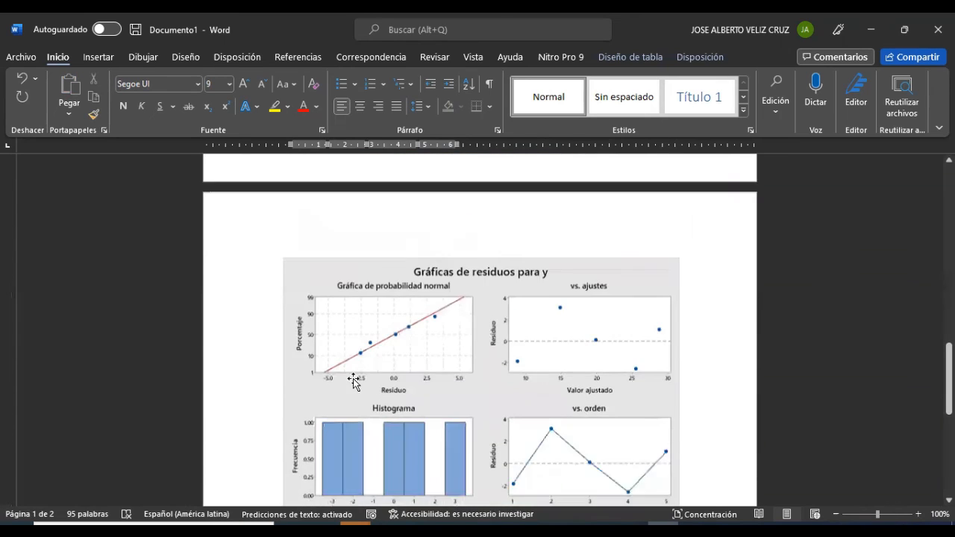
scroll(355, 379, "up", 1)
scroll(355, 379, "down", 2)
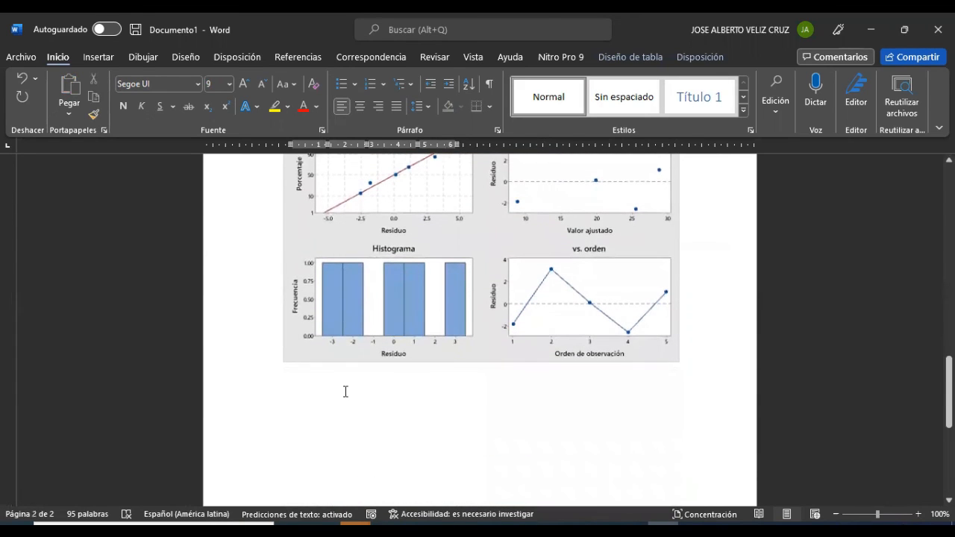
left_click(346, 390)
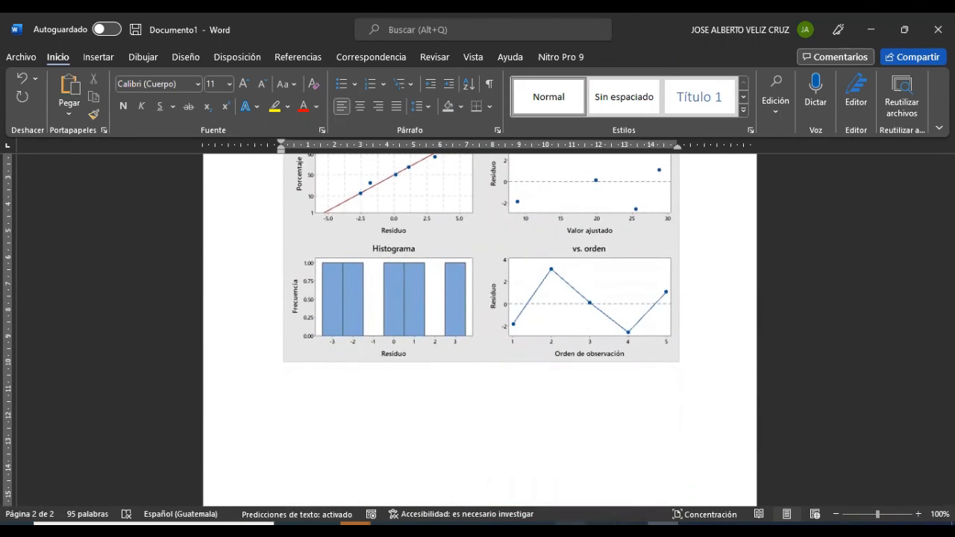
left_click(601, 524)
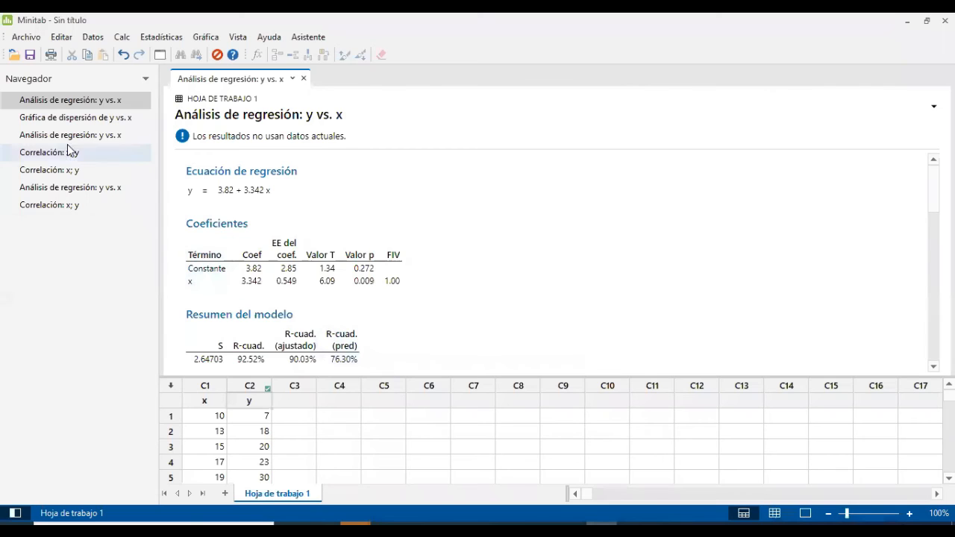
- Send the scatter plot of y vs. x with its regression line to Word and check it in the document
left_click(74, 117)
scroll(363, 225, "down", 3)
scroll(363, 225, "up", 3)
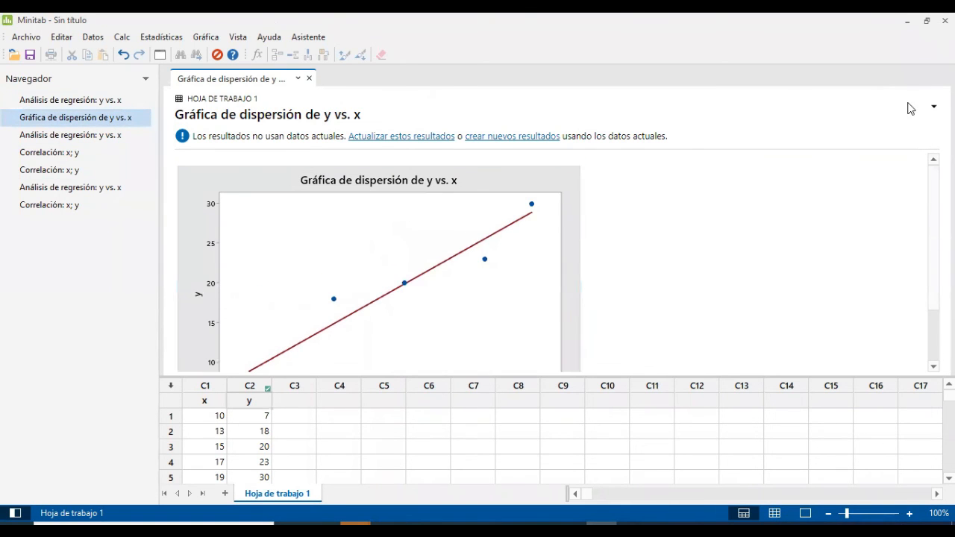
left_click(932, 106)
left_click(846, 119)
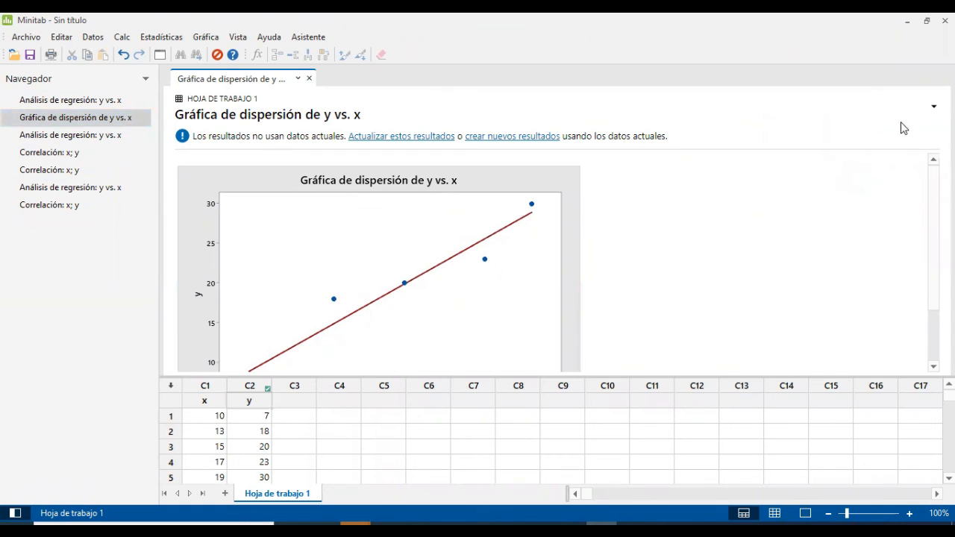
left_click(933, 107)
left_click(827, 124)
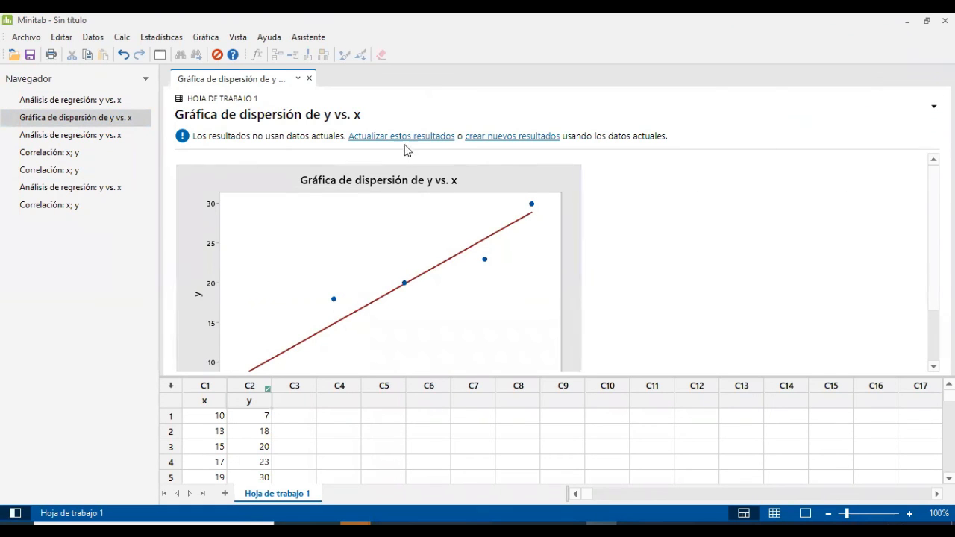
left_click(663, 527)
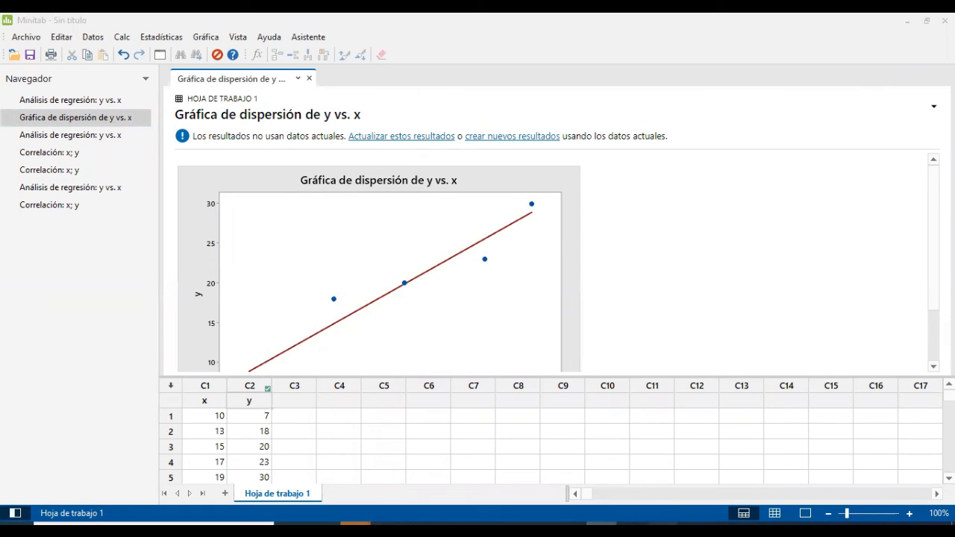
scroll(473, 319, "up", 3)
scroll(395, 333, "down", 1)
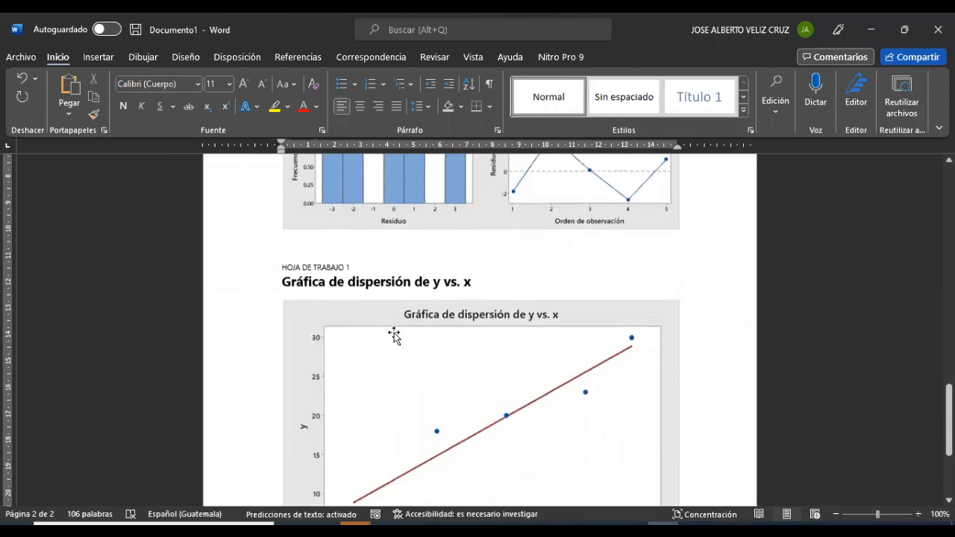
scroll(394, 334, "down", 2)
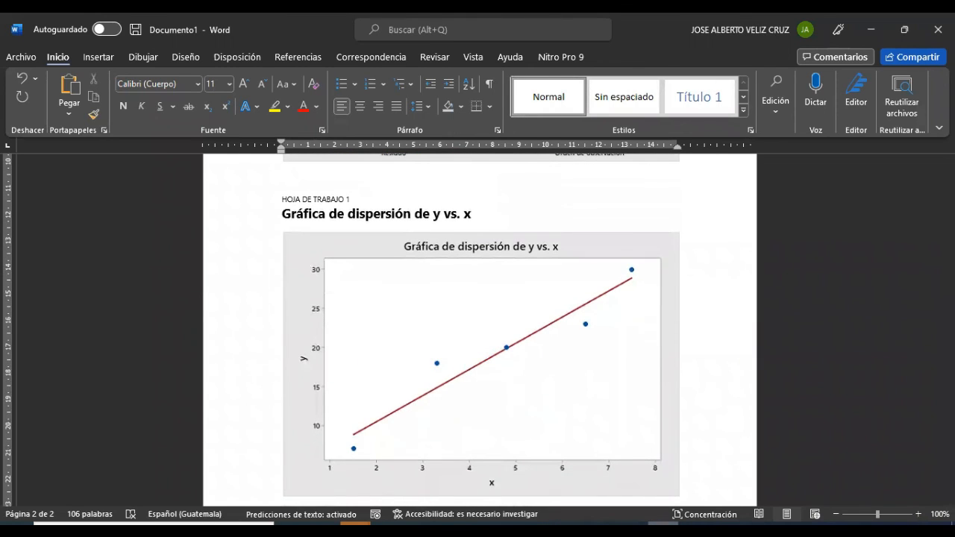
- Switch to Minitab and examine the fitted line regression analysis: its equation, model summary, variance table, fitted line plot and residual plots
mouse_move(662, 527)
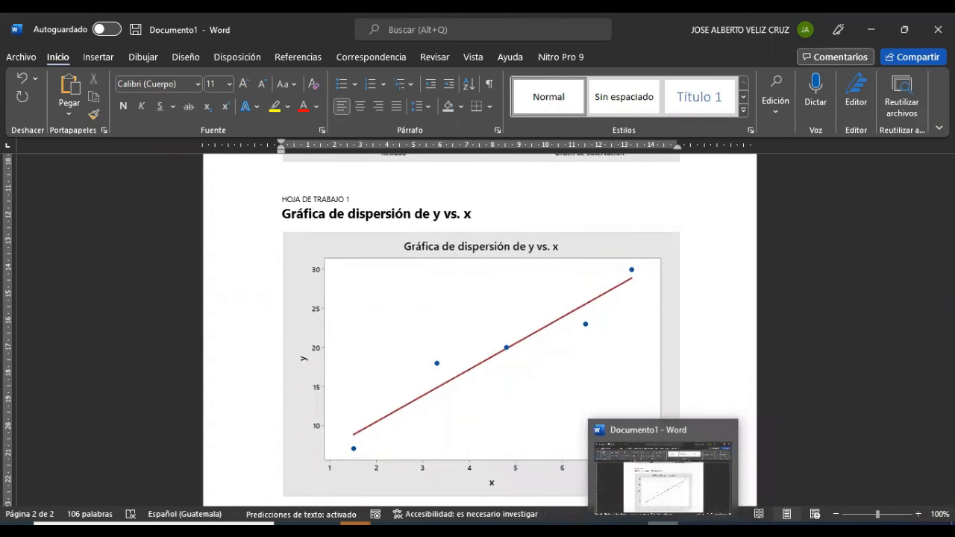
left_click(602, 528)
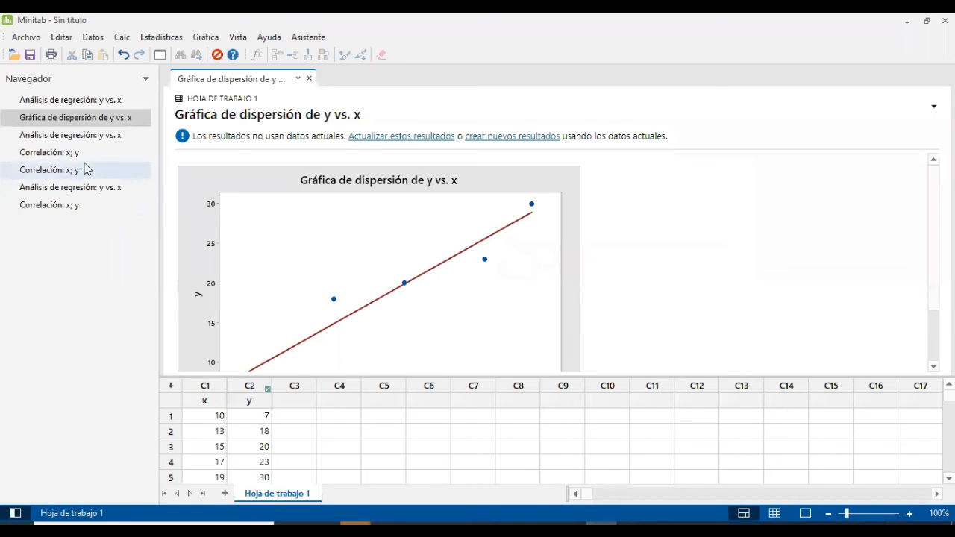
left_click(70, 138)
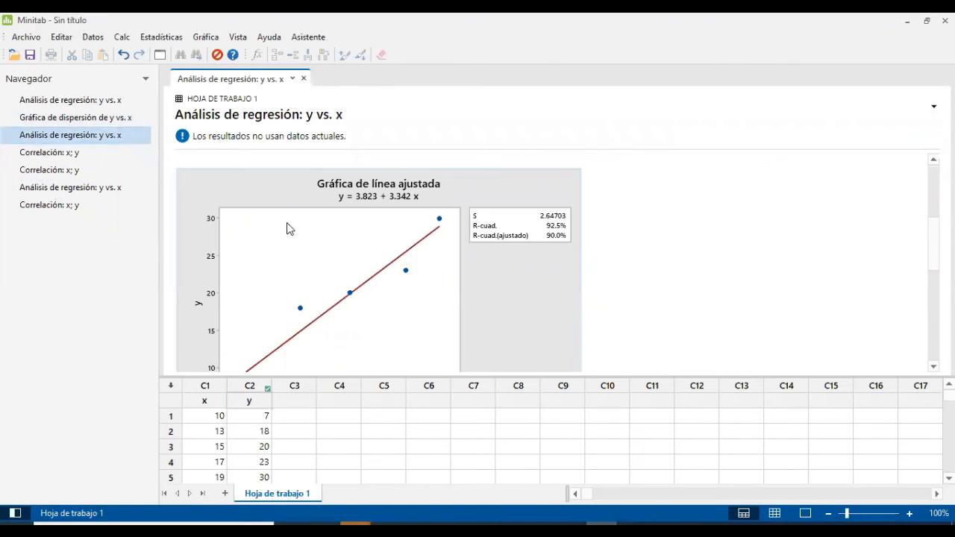
scroll(290, 228, "down", 5)
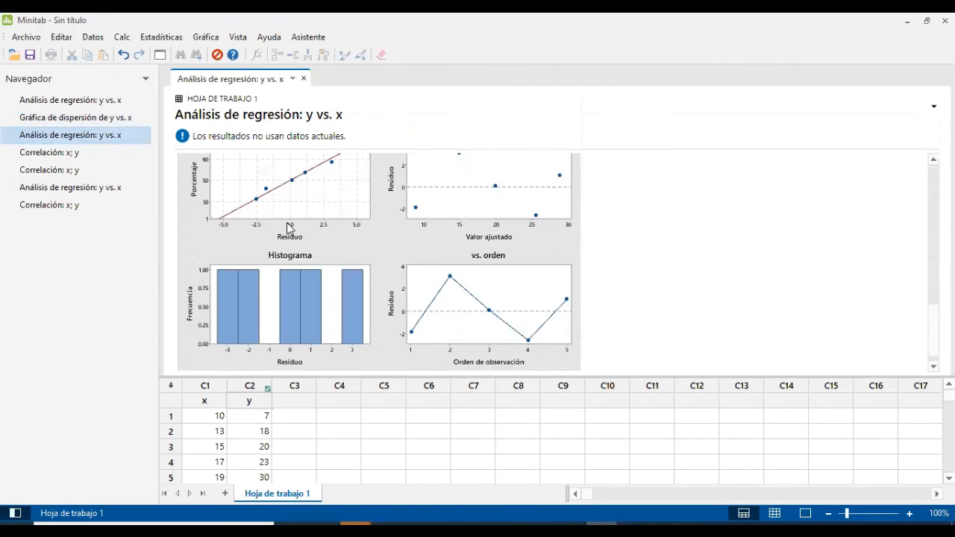
scroll(290, 228, "up", 5)
scroll(289, 229, "up", 3)
scroll(289, 229, "down", 1)
scroll(289, 228, "up", 1)
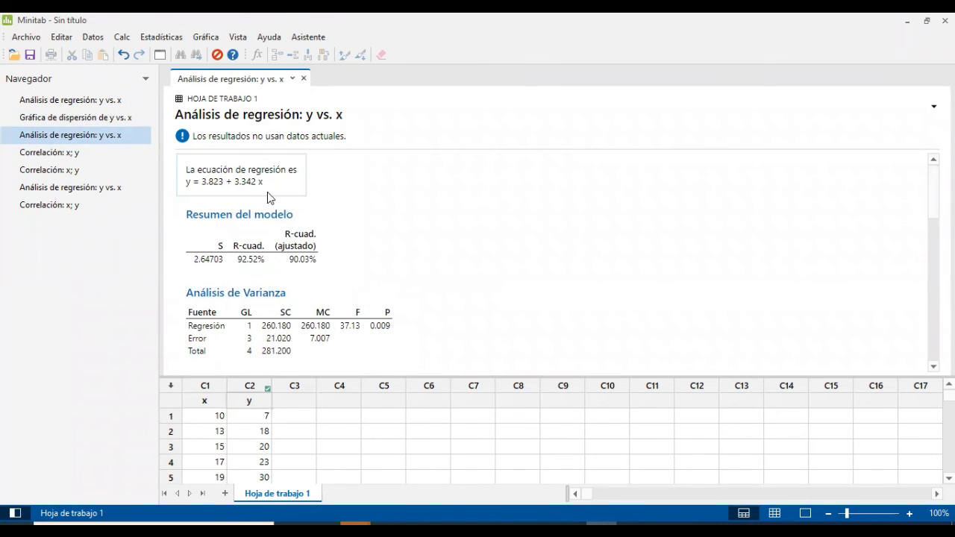
scroll(265, 197, "down", 1)
scroll(265, 208, "up", 1)
scroll(249, 261, "down", 2)
scroll(250, 266, "up", 2)
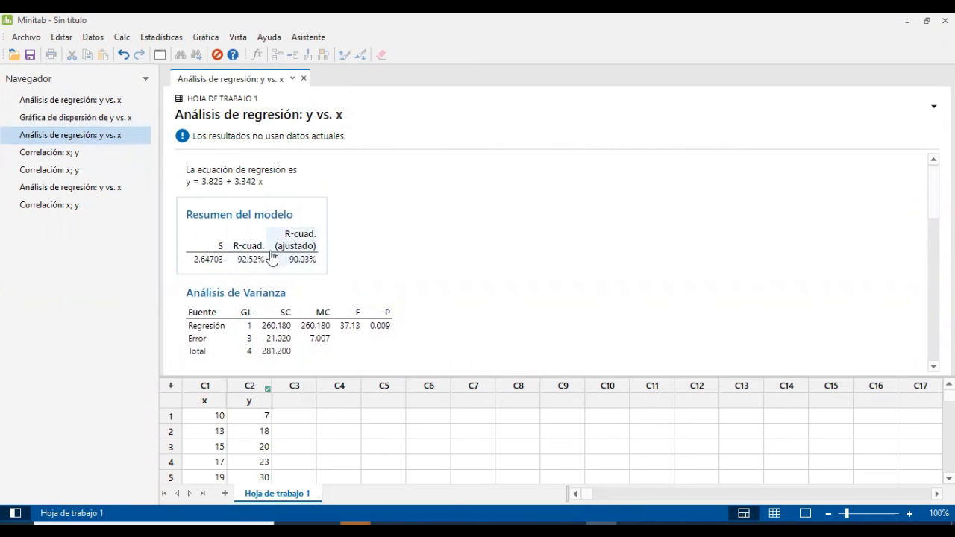
scroll(231, 241, "down", 10)
scroll(232, 243, "up", 2)
scroll(232, 244, "up", 1)
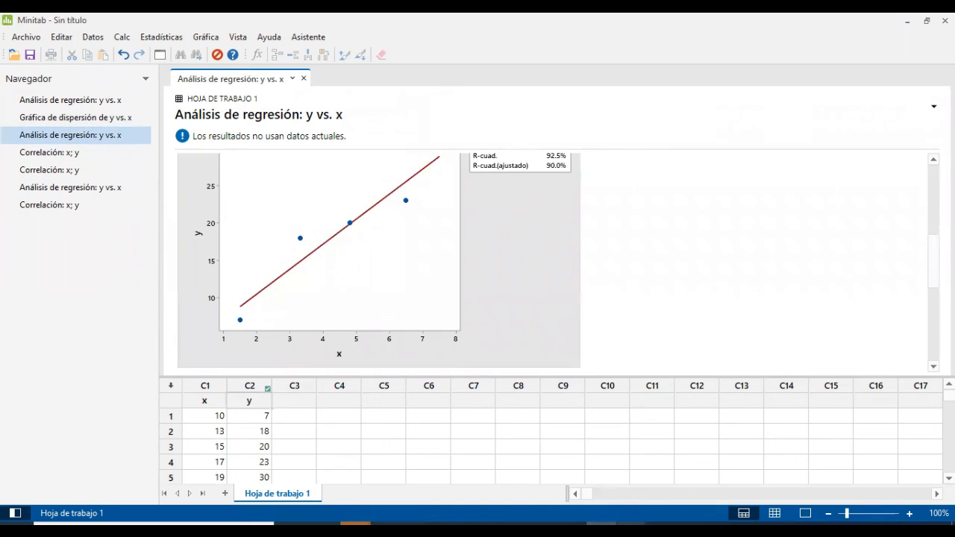
- Compare the model summary and variance tables in the Word document with the fitted line analysis in Minitab
left_click(662, 528)
scroll(511, 401, "up", 8)
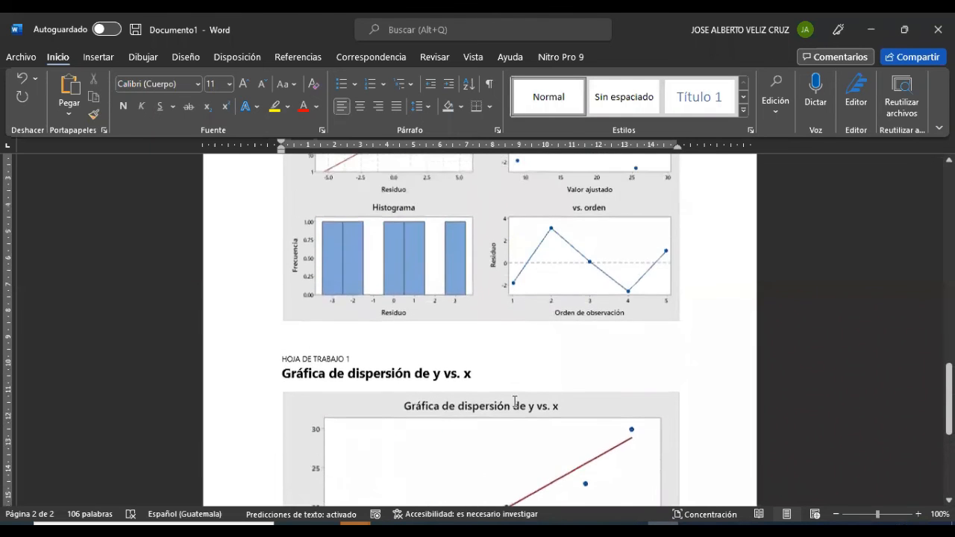
scroll(512, 403, "up", 10)
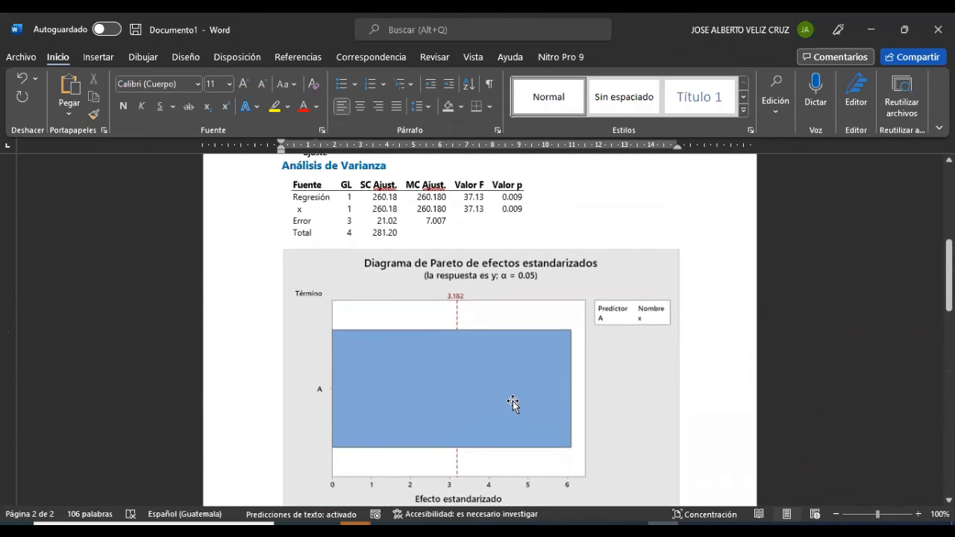
scroll(437, 306, "up", 5)
scroll(489, 382, "down", 2)
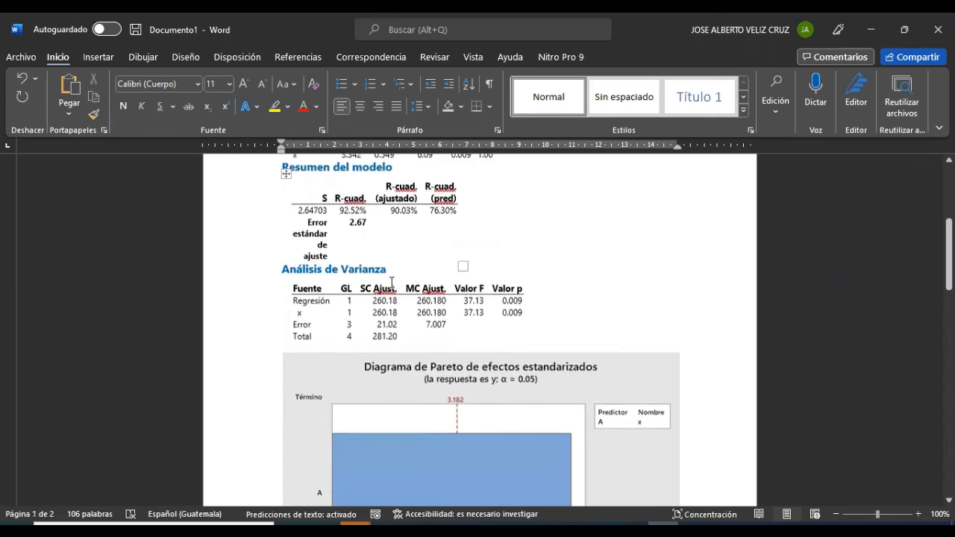
scroll(489, 382, "down", 2)
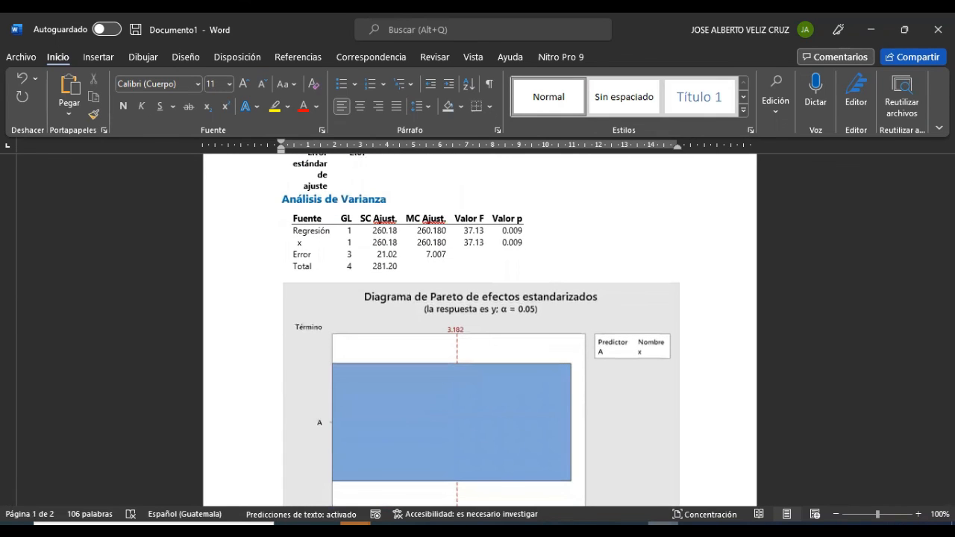
mouse_move(632, 528)
left_click(601, 529)
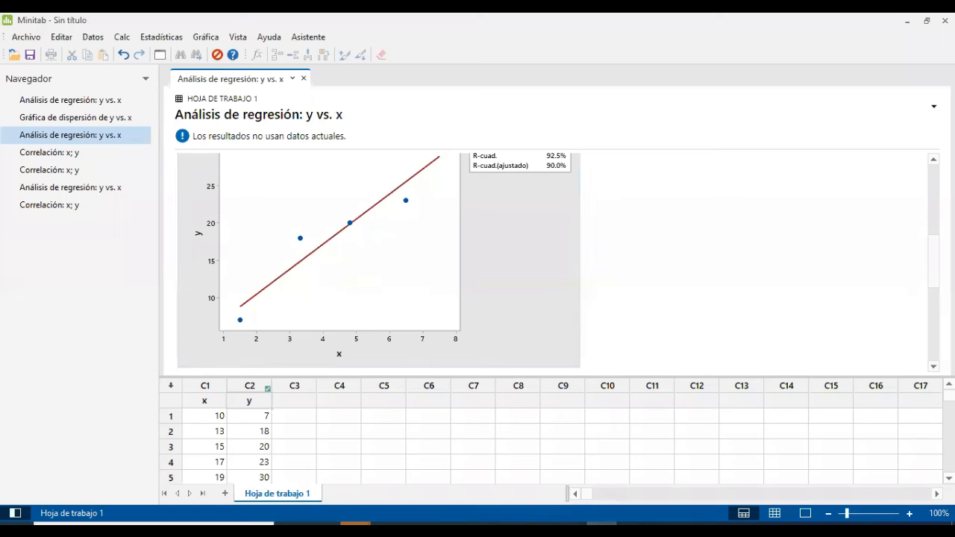
scroll(277, 277, "up", 4)
scroll(277, 276, "down", 3)
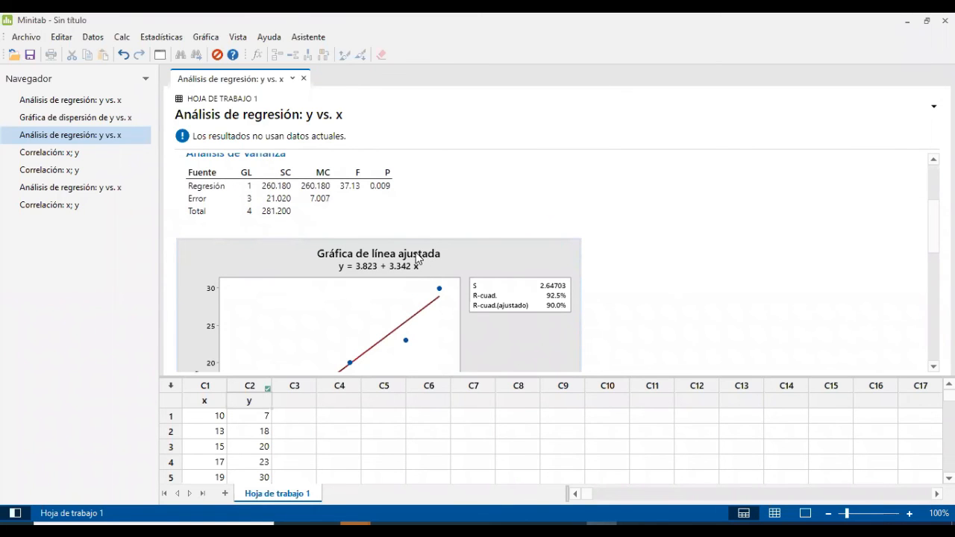
left_click(205, 37)
left_click(161, 37)
left_click(161, 36)
mouse_move(171, 68)
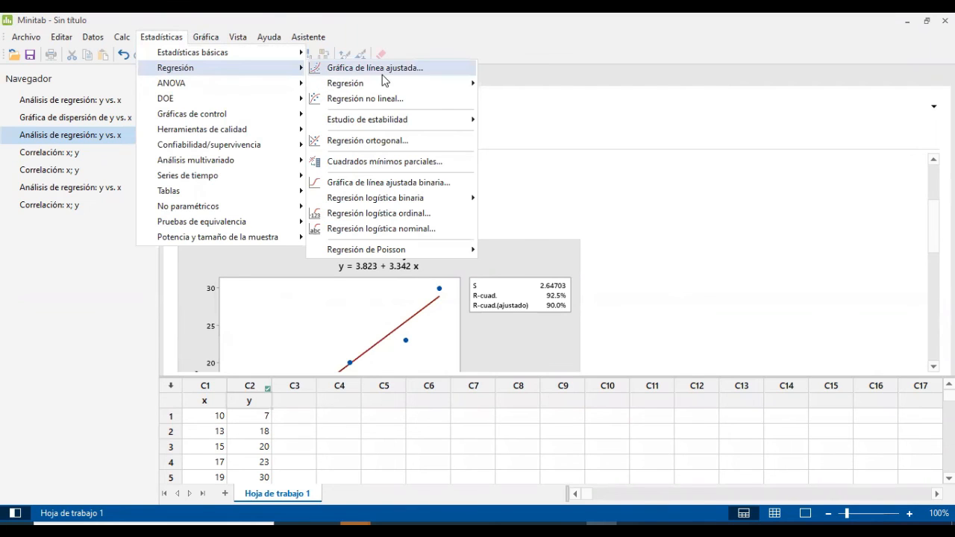
mouse_move(478, 87)
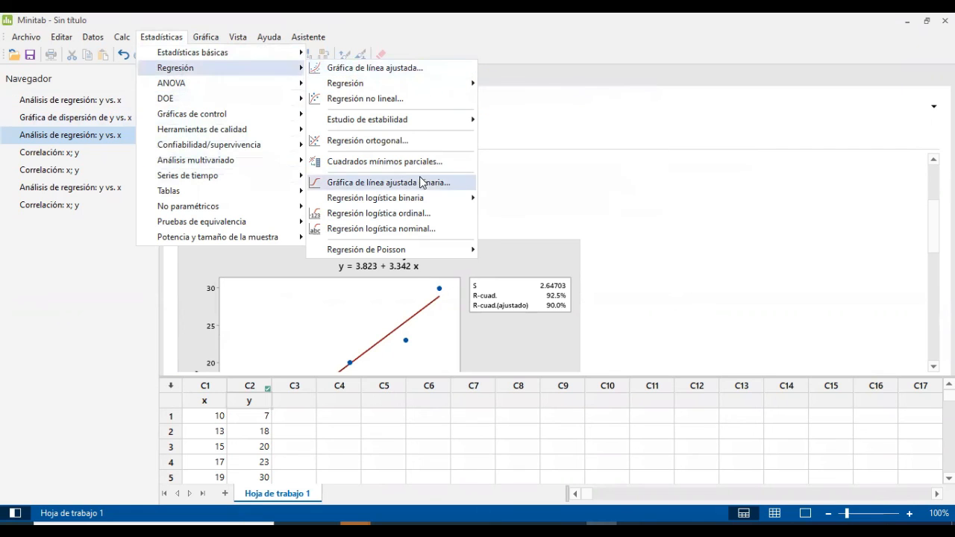
left_click(715, 254)
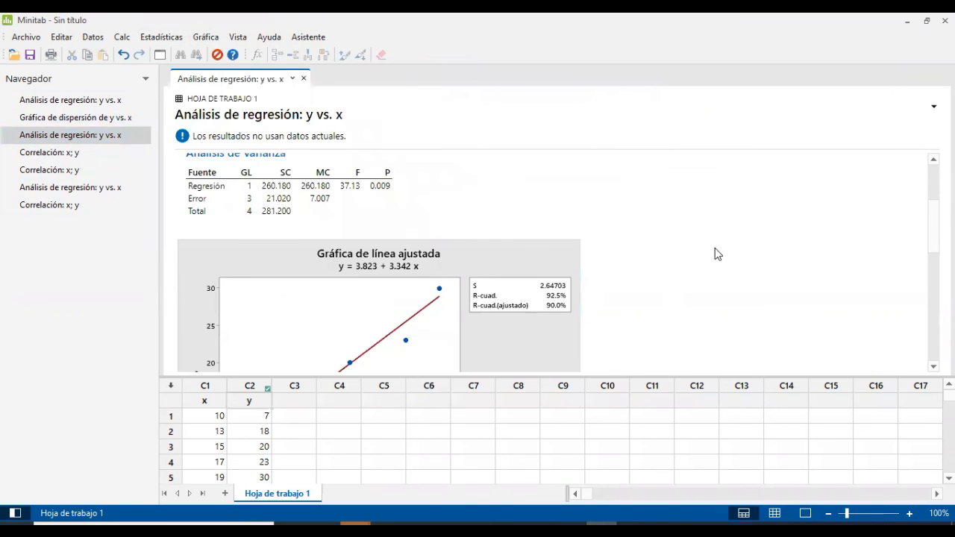
- Review the fitted line regression analysis with its residual plots and send it to Word
scroll(321, 298, "up", 3)
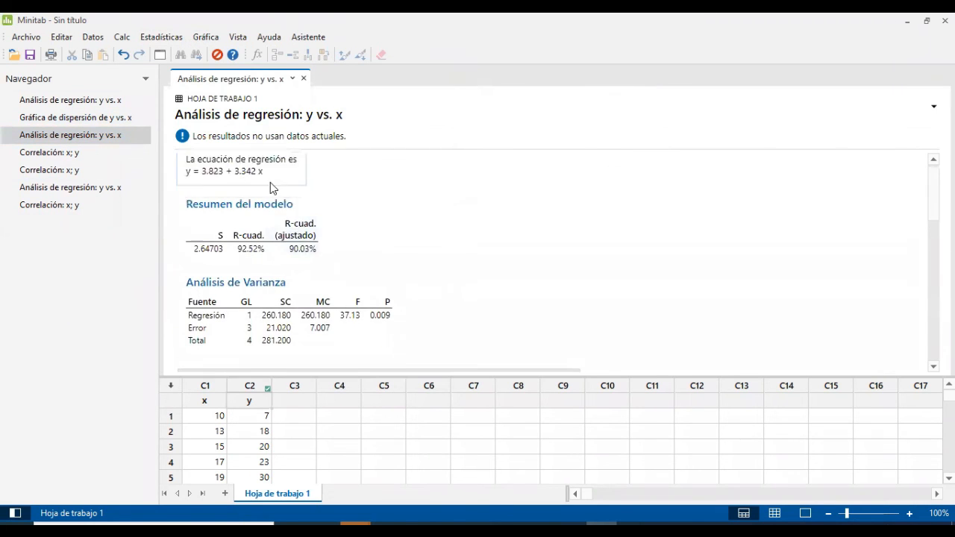
scroll(271, 186, "down", 3)
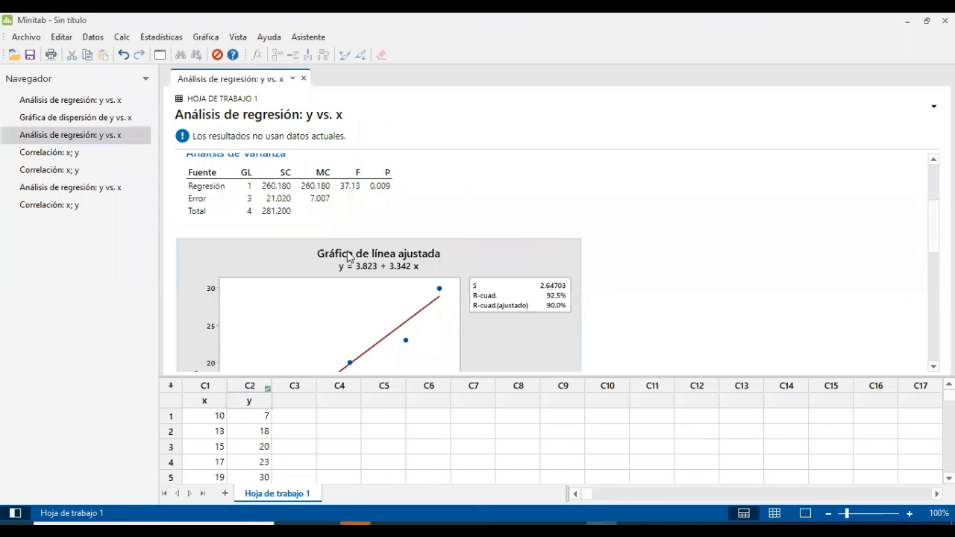
scroll(336, 246, "down", 2)
scroll(335, 205, "down", 5)
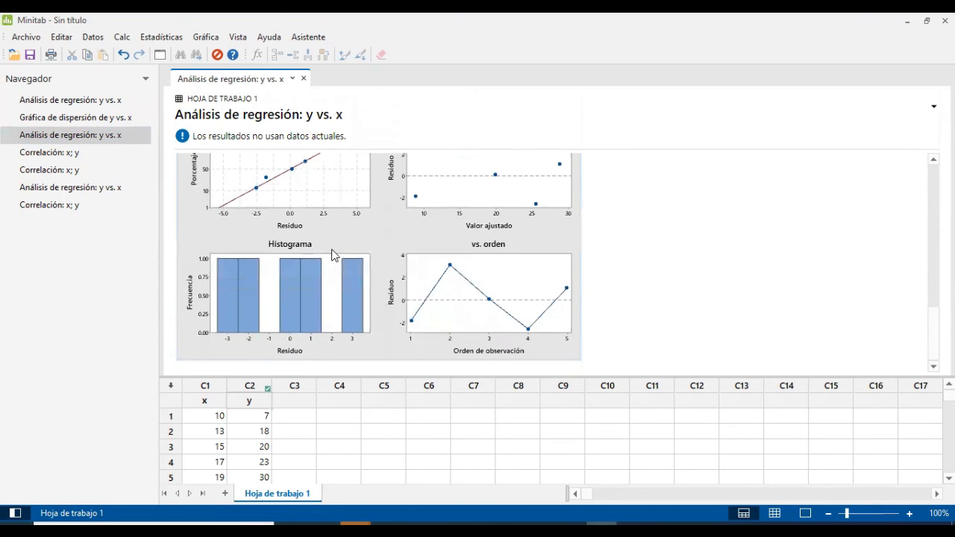
scroll(333, 255, "up", 5)
scroll(333, 255, "down", 5)
scroll(496, 310, "up", 2)
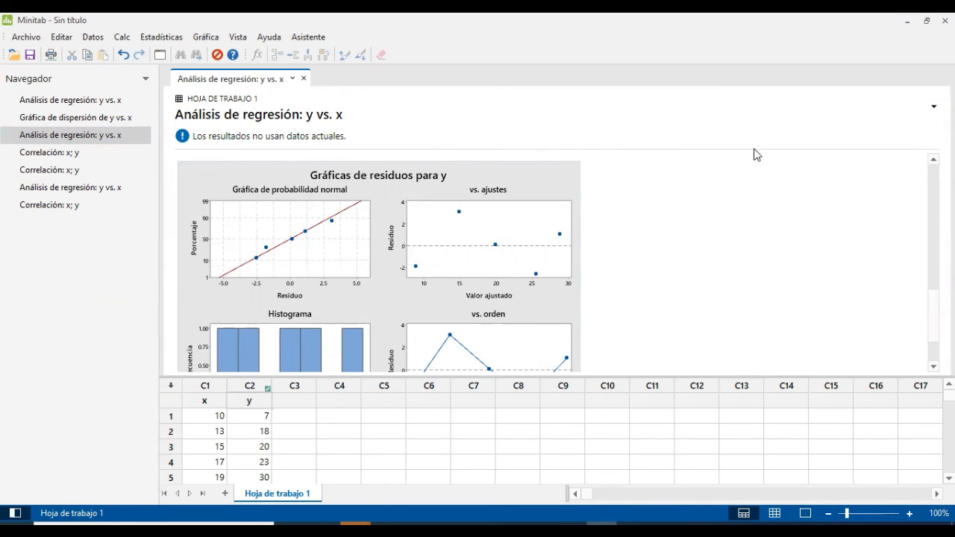
left_click(933, 106)
left_click(895, 125)
- Send the Pearson correlation results of x and y, including the matrix plot, to Word
left_click(67, 154)
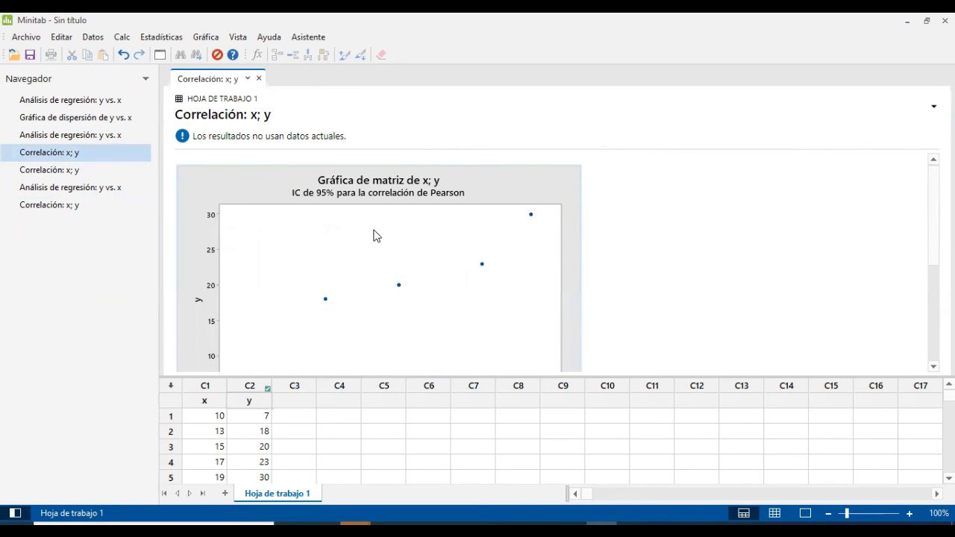
left_click(932, 106)
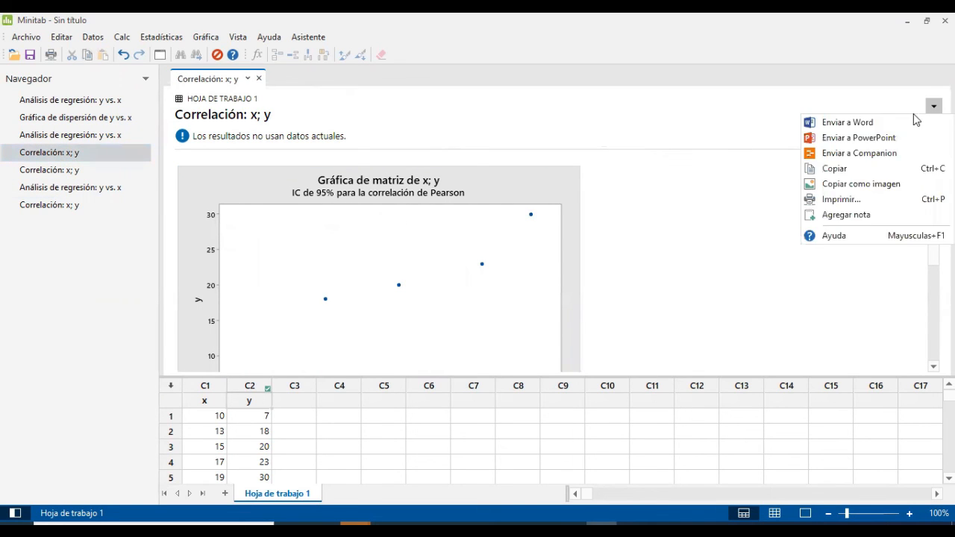
left_click(872, 122)
- Send the Spearman correlation results of x and y, including the matrix plot, to Word
left_click(85, 171)
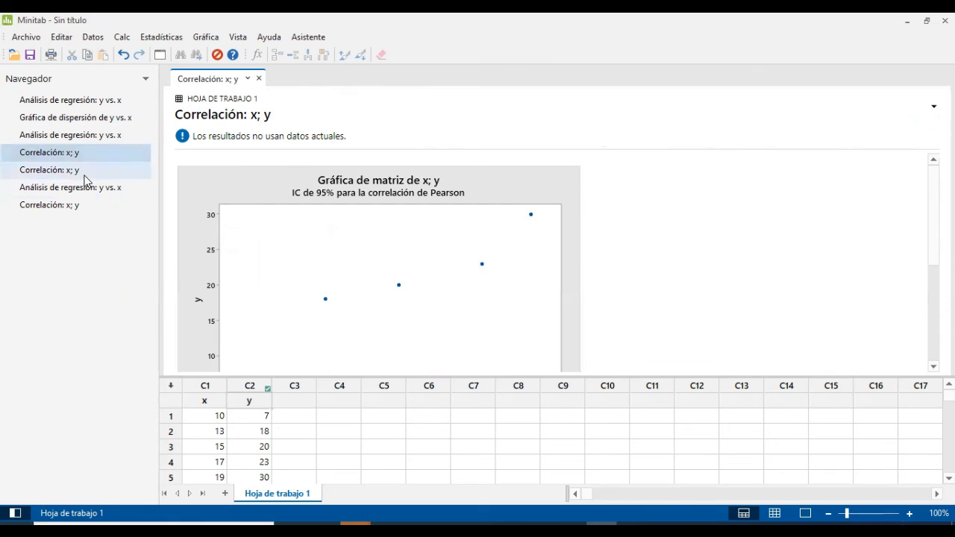
left_click(933, 106)
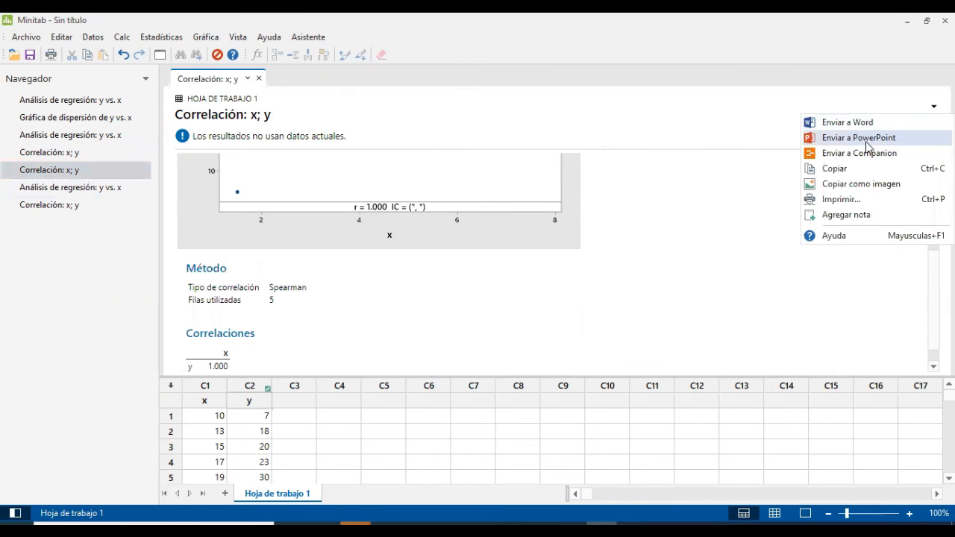
left_click(852, 123)
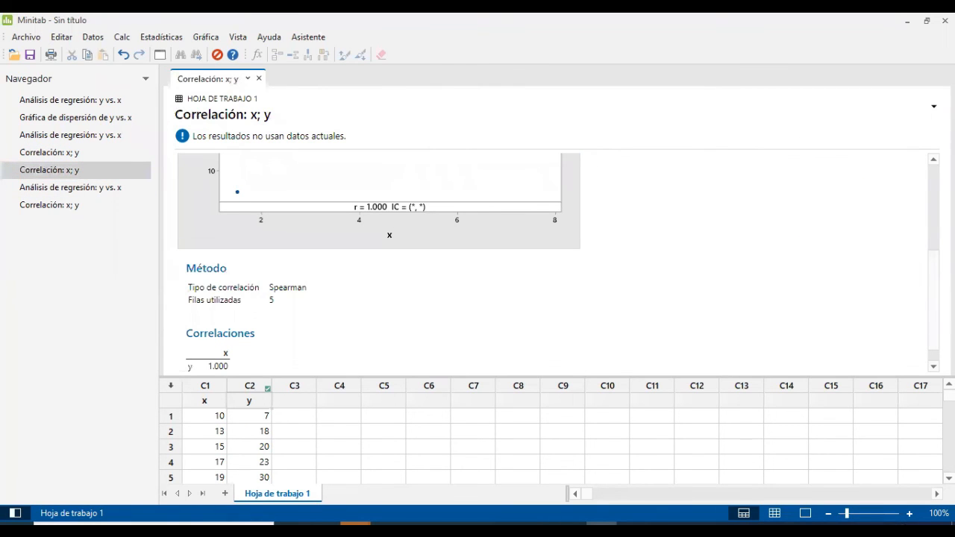
scroll(405, 223, "down", 1)
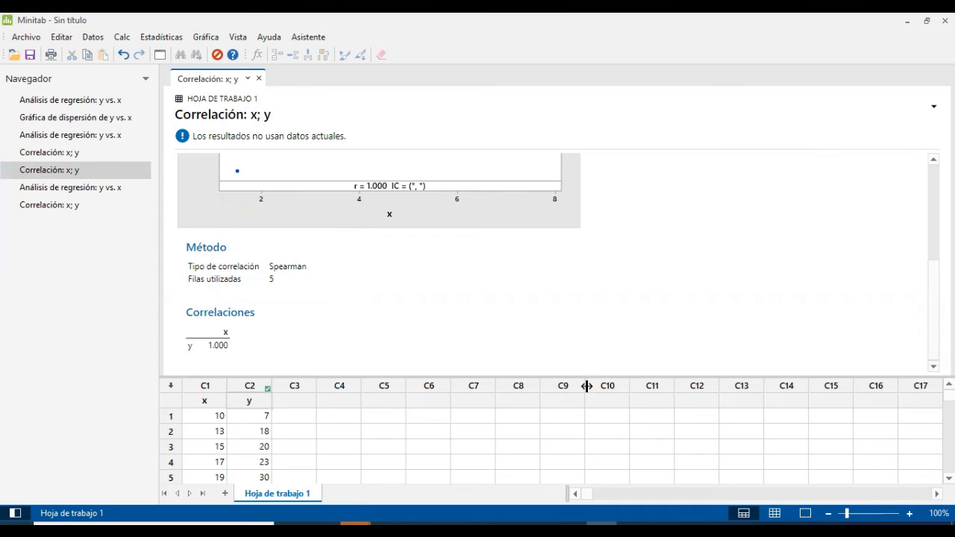
- Switch to the Word report and look back through the exported results from the Spearman correlation to the Pareto chart of the first regression
left_click(662, 525)
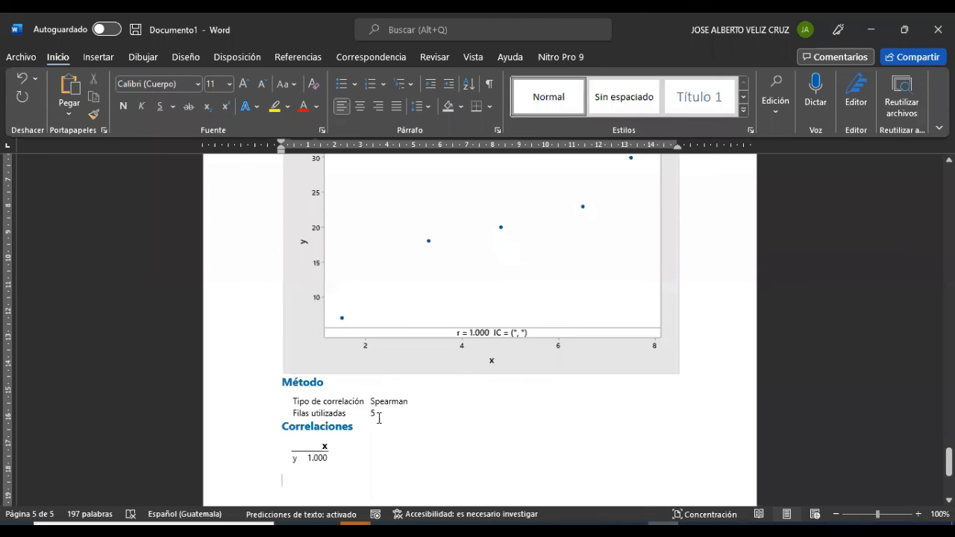
scroll(370, 425, "up", 1)
scroll(369, 425, "up", 10)
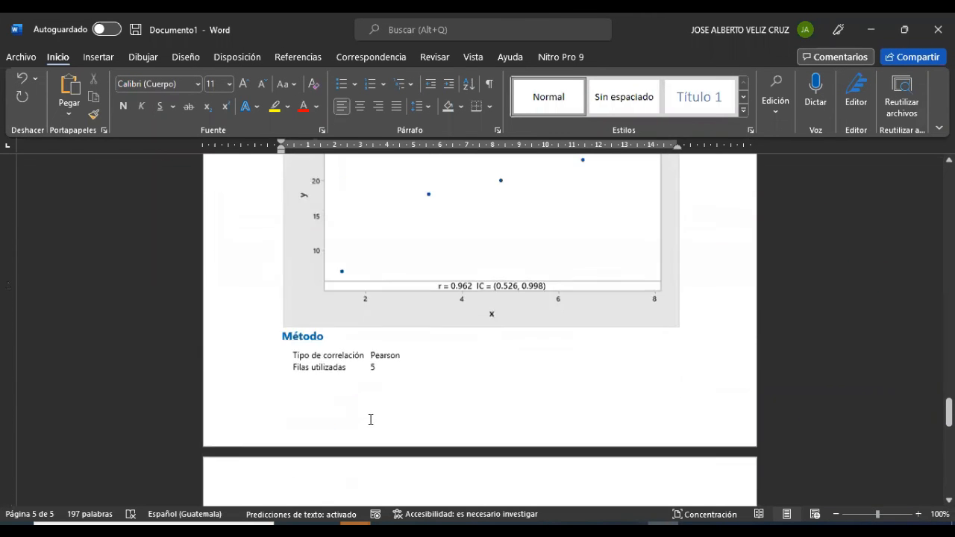
scroll(369, 421, "up", 12)
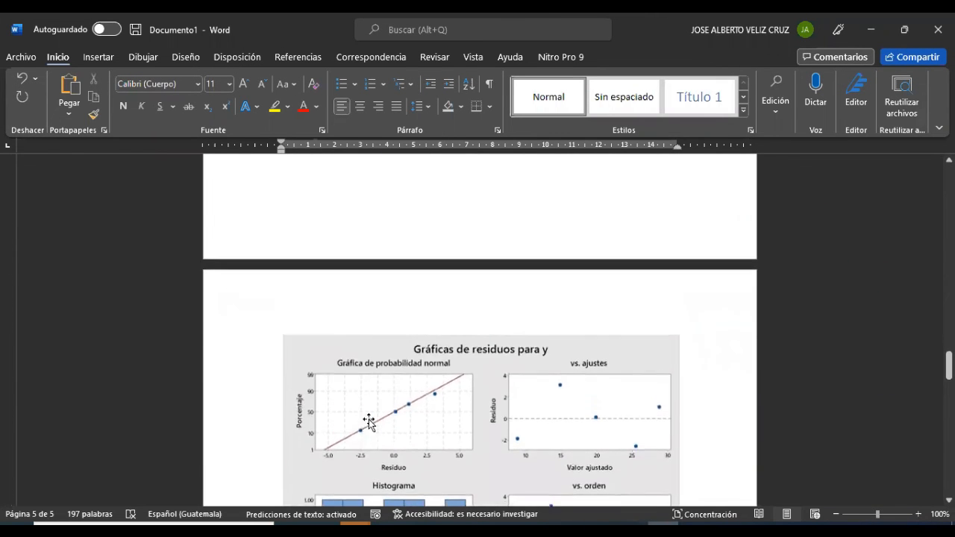
scroll(369, 417, "up", 10)
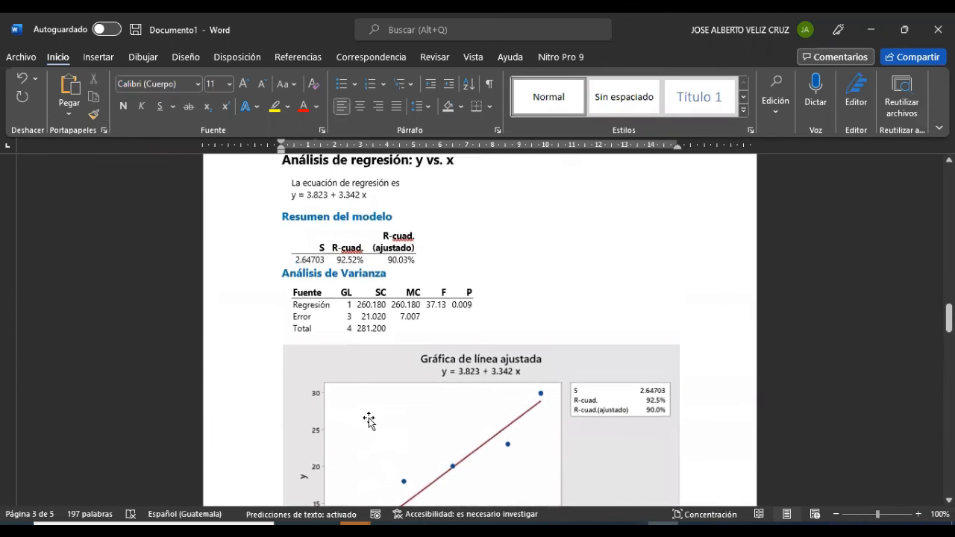
scroll(369, 420, "up", 10)
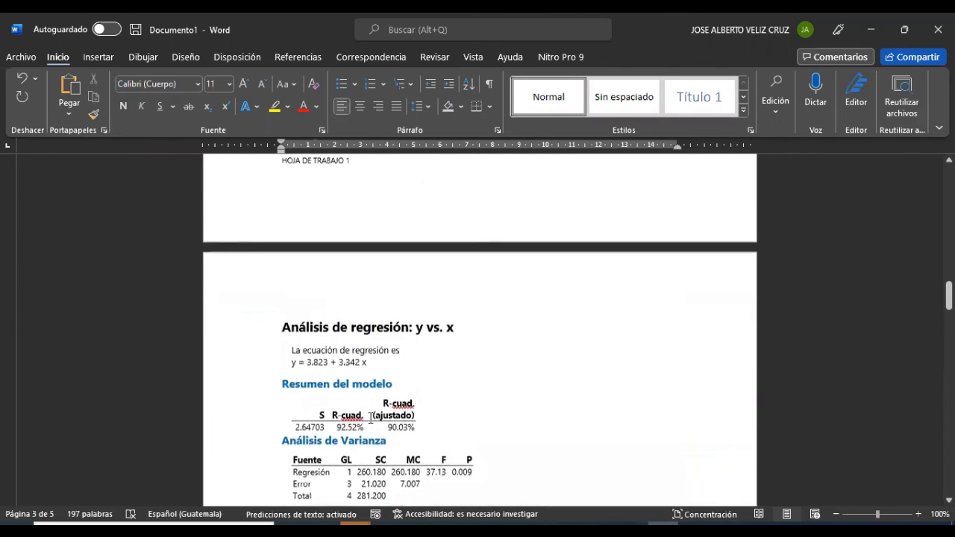
scroll(370, 418, "up", 10)
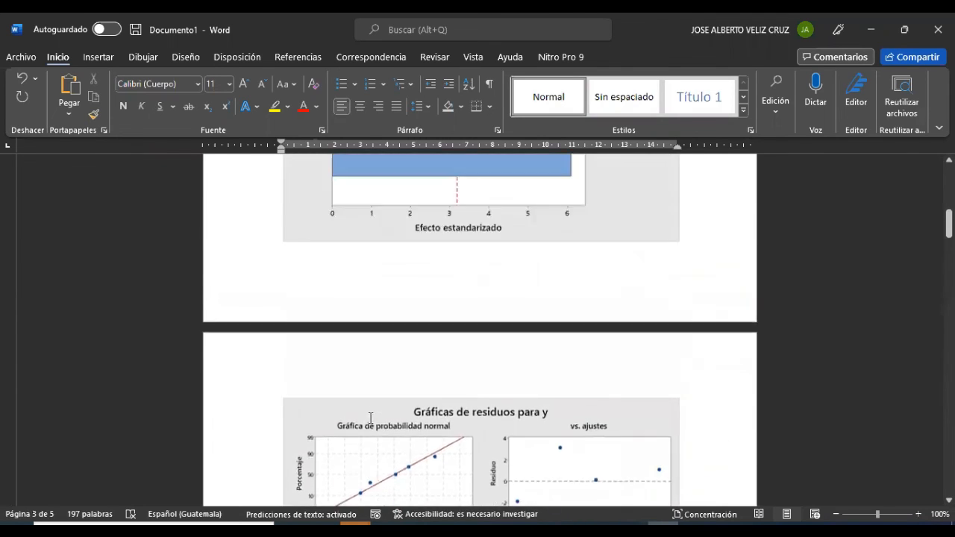
scroll(370, 418, "up", 3)
- Examine the residual plots, scatterplot, fitted line analysis, and Pearson and Spearman correlation results in the Word report
scroll(370, 418, "down", 10)
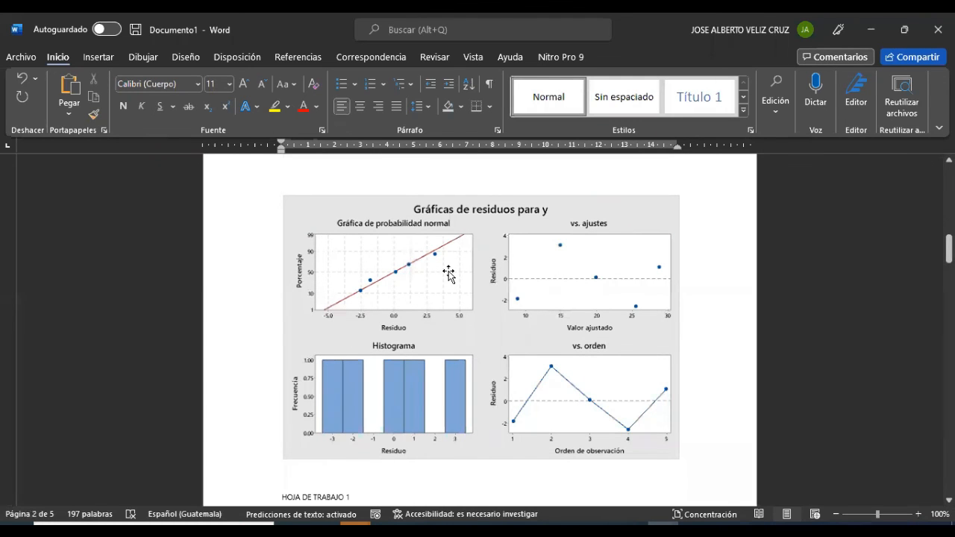
scroll(448, 275, "down", 10)
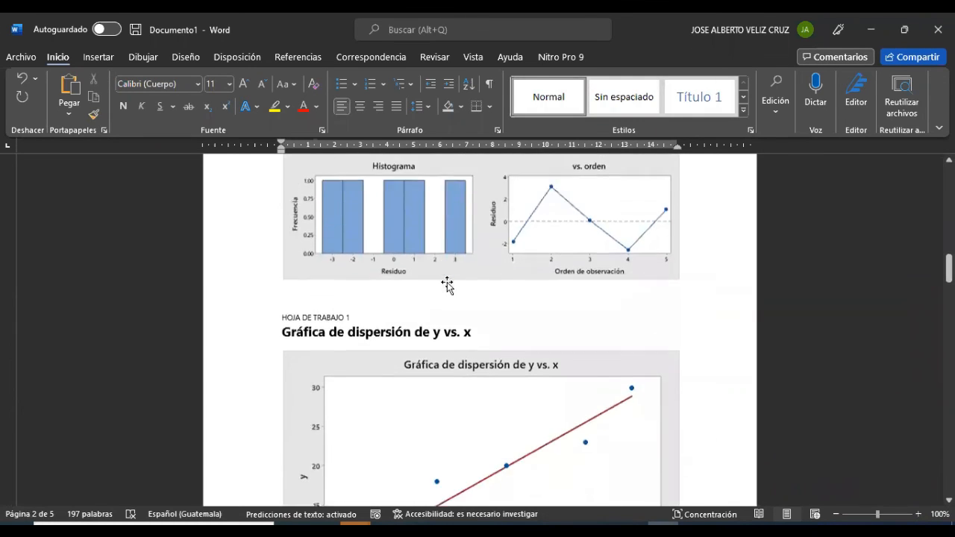
scroll(437, 316, "down", 8)
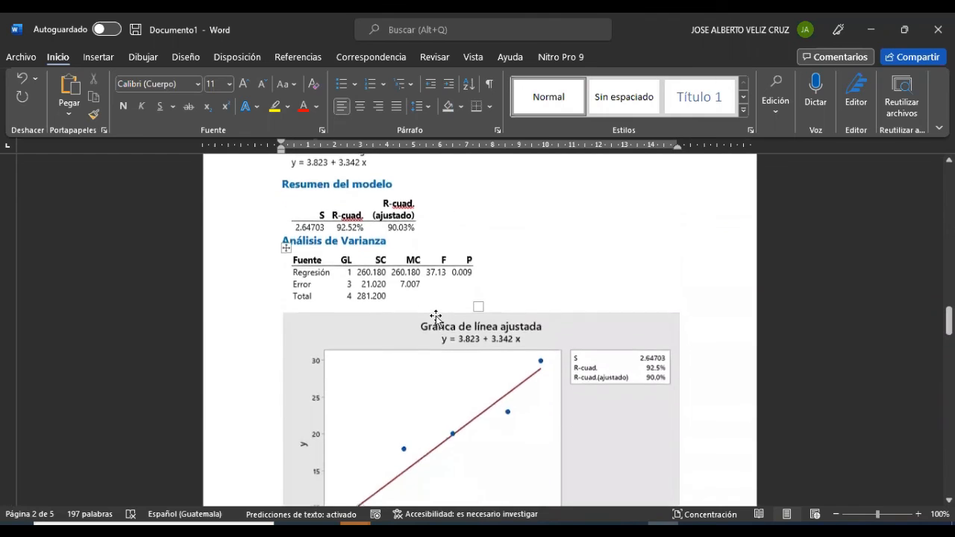
scroll(435, 317, "down", 8)
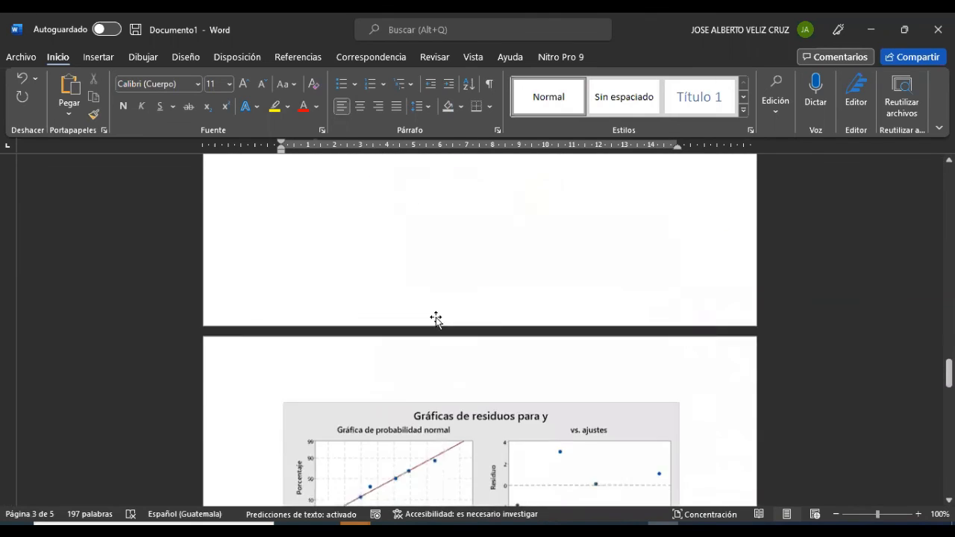
scroll(435, 318, "down", 2)
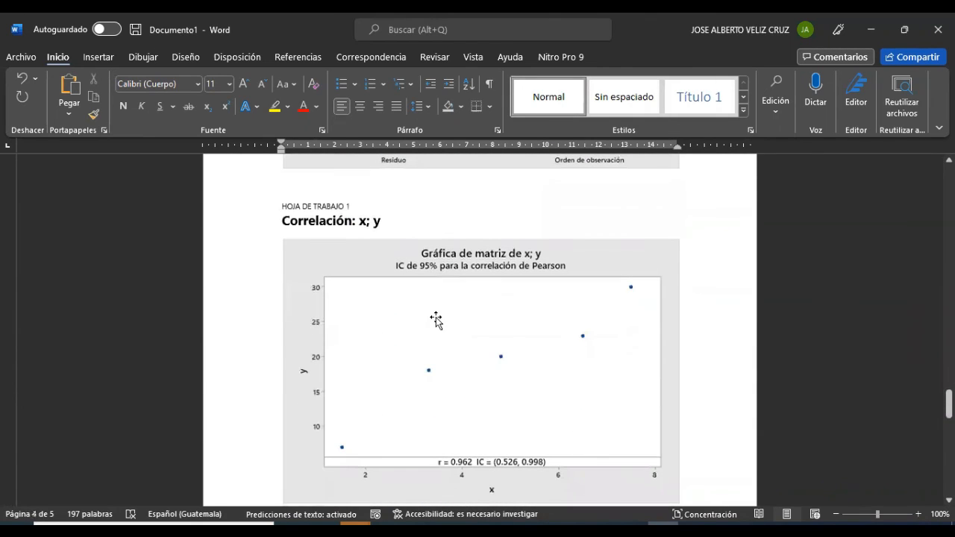
scroll(441, 347, "down", 2)
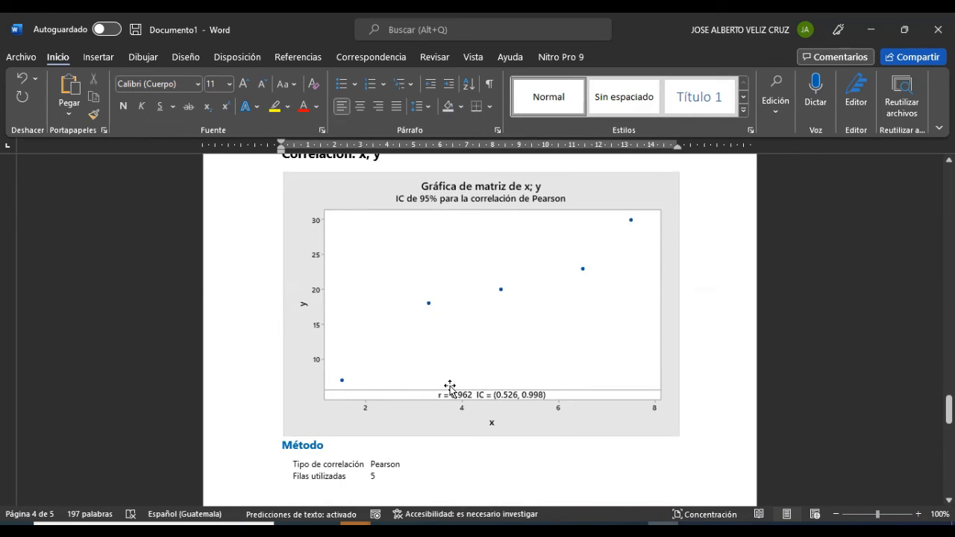
scroll(449, 387, "down", 15)
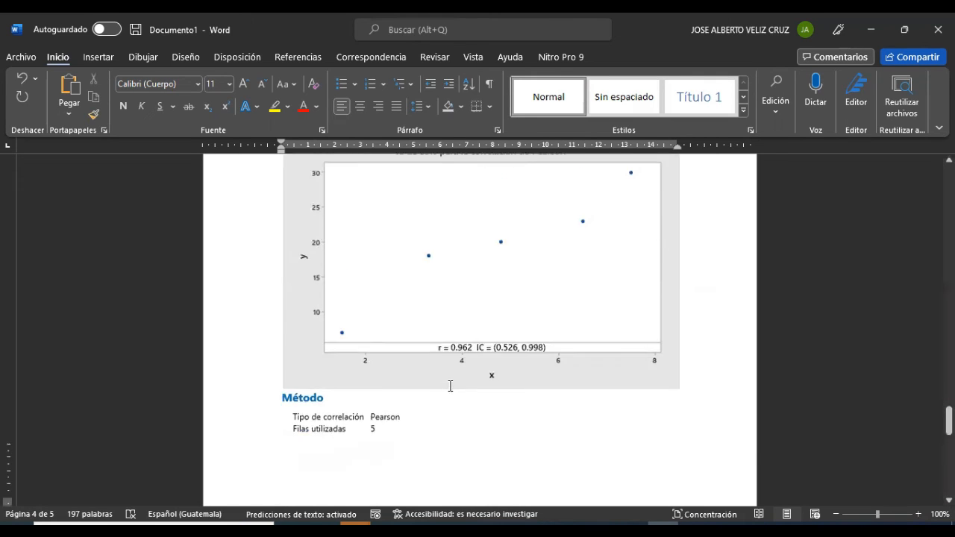
scroll(450, 387, "down", 2)
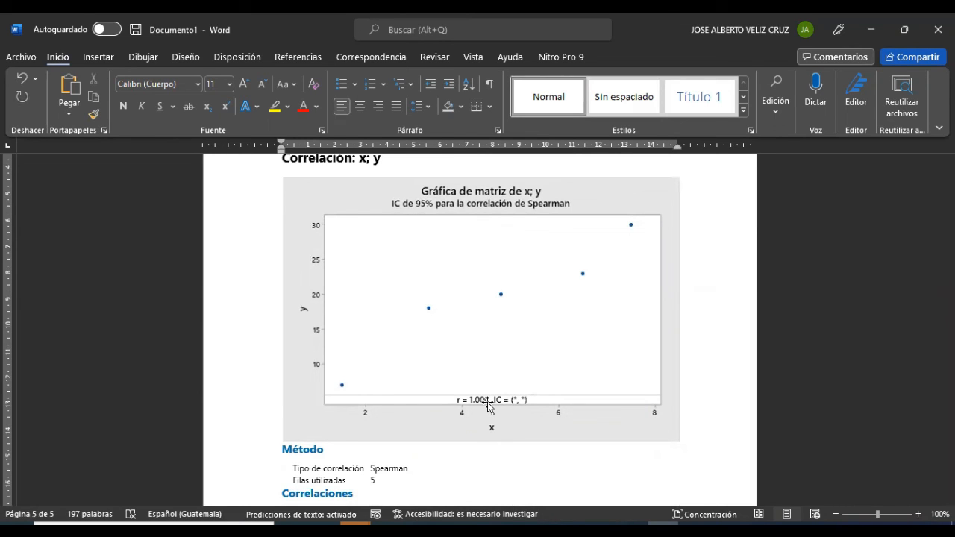
scroll(454, 415, "down", 3)
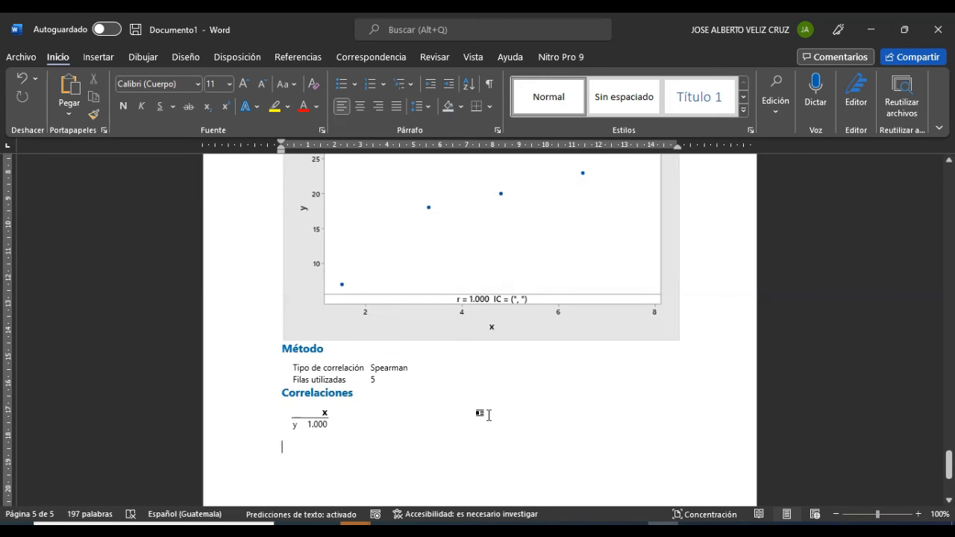
- Review the report from the Spearman results back to the regression equation and coefficients on the first page
scroll(541, 397, "up", 8)
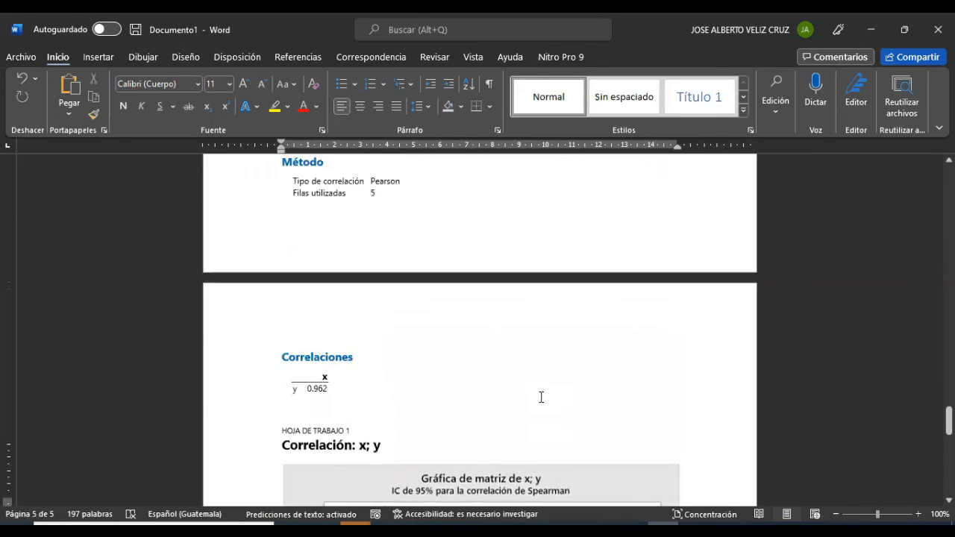
scroll(541, 397, "up", 13)
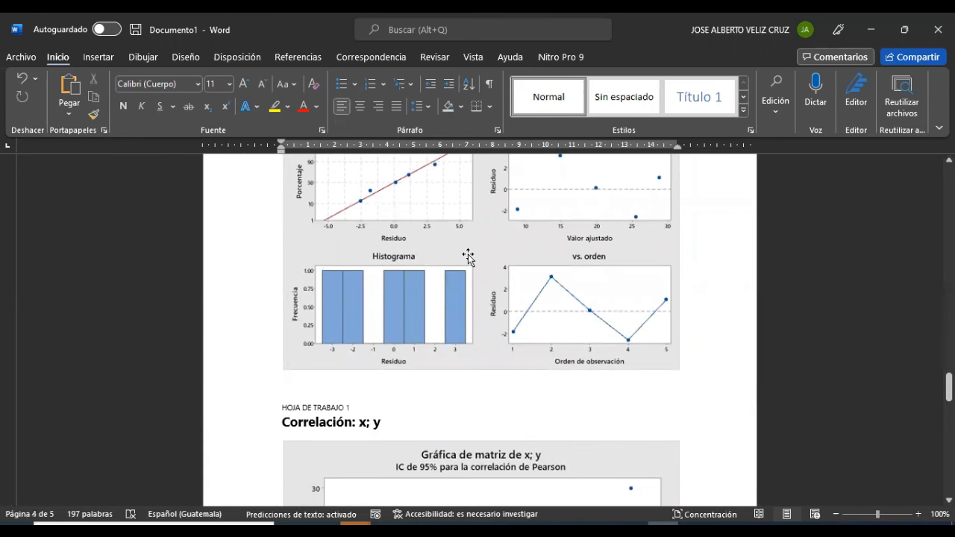
scroll(467, 256, "up", 15)
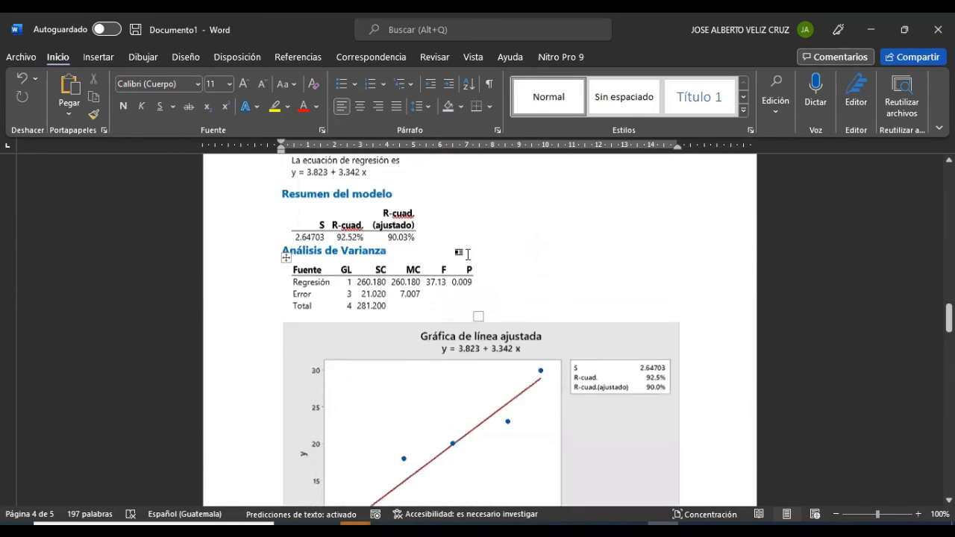
scroll(467, 255, "up", 15)
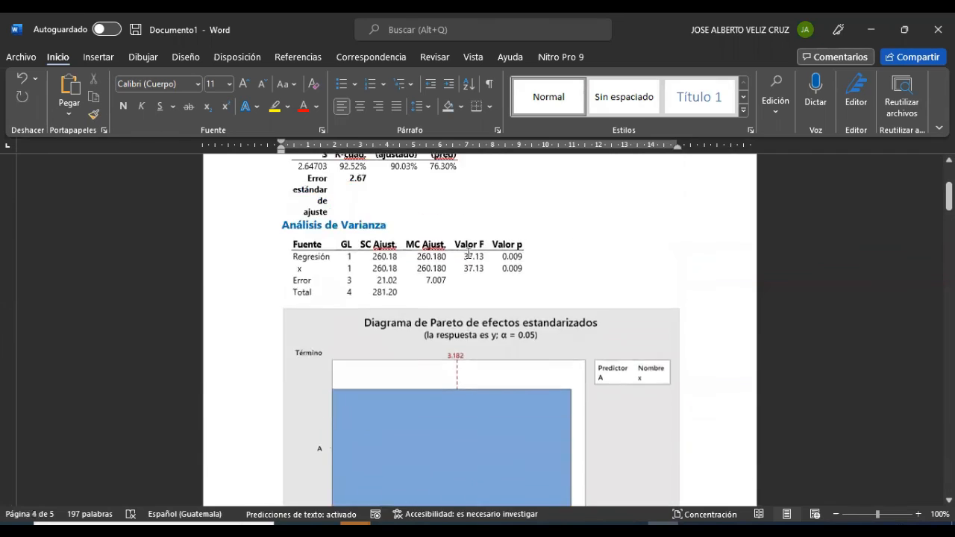
scroll(468, 253, "up", 1)
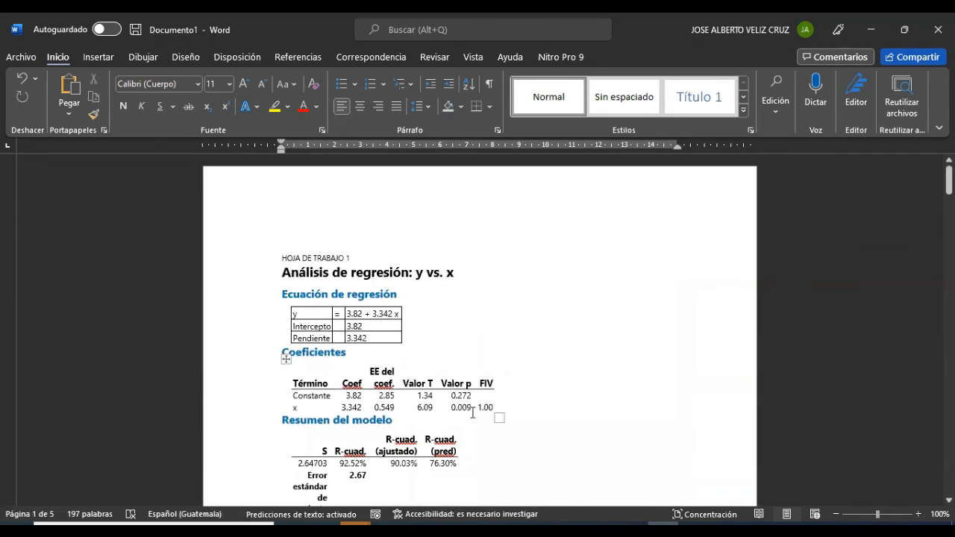